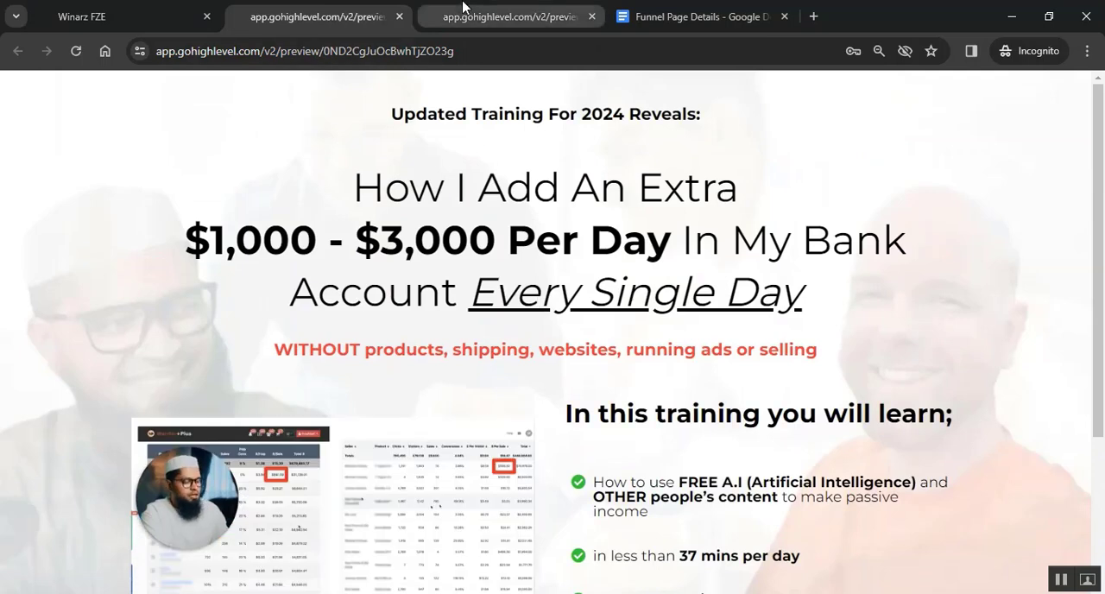
- Look over the sample thank-you page preview and return to the training opt-in page preview
click(462, 17)
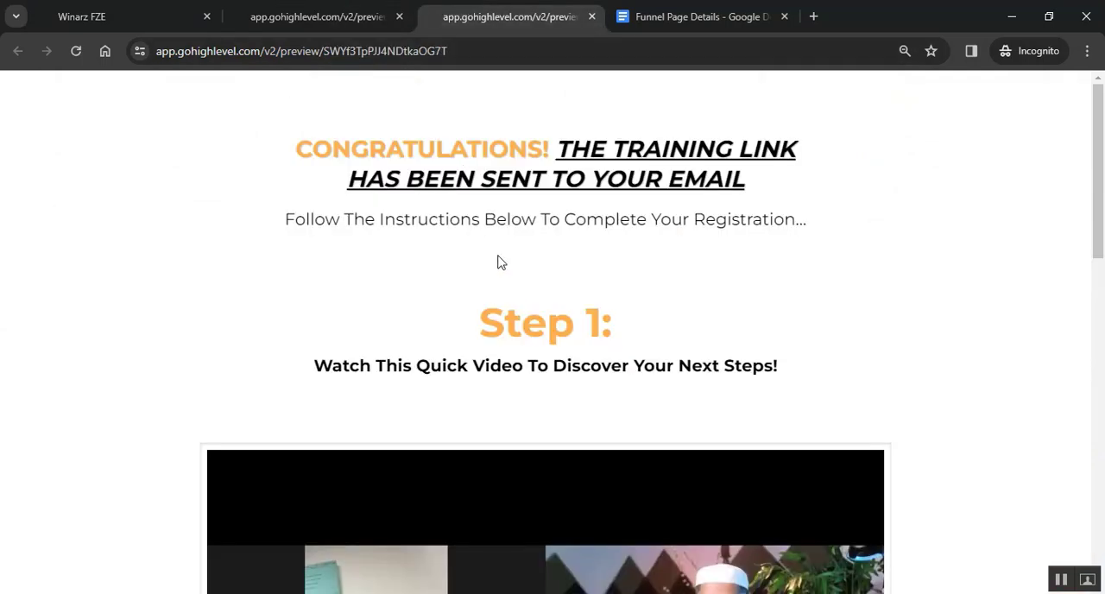
scroll(488, 285, down, 6)
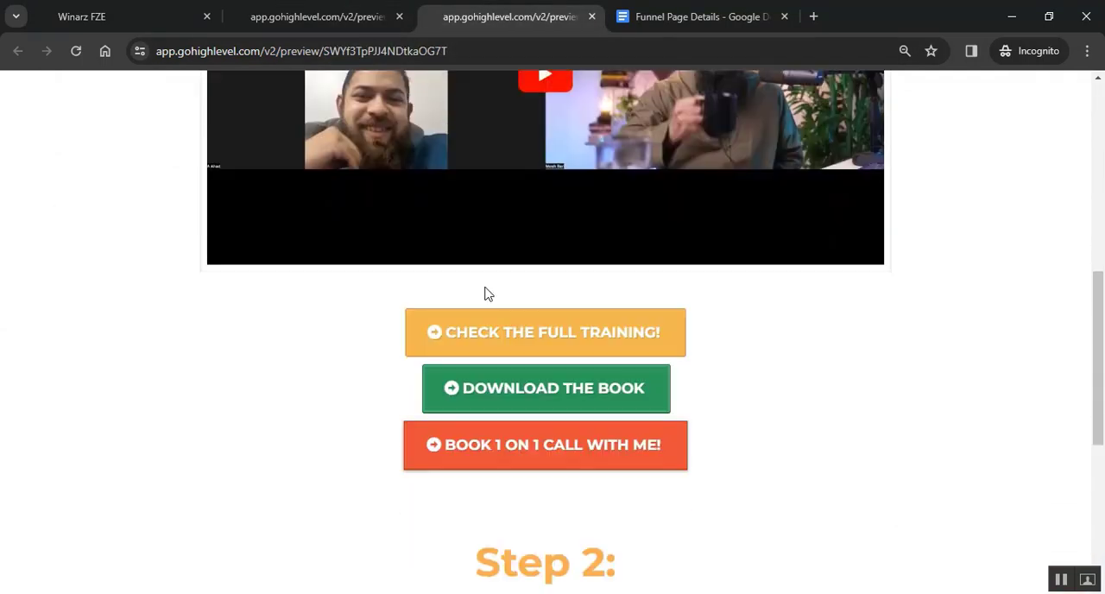
scroll(488, 294, up, 6)
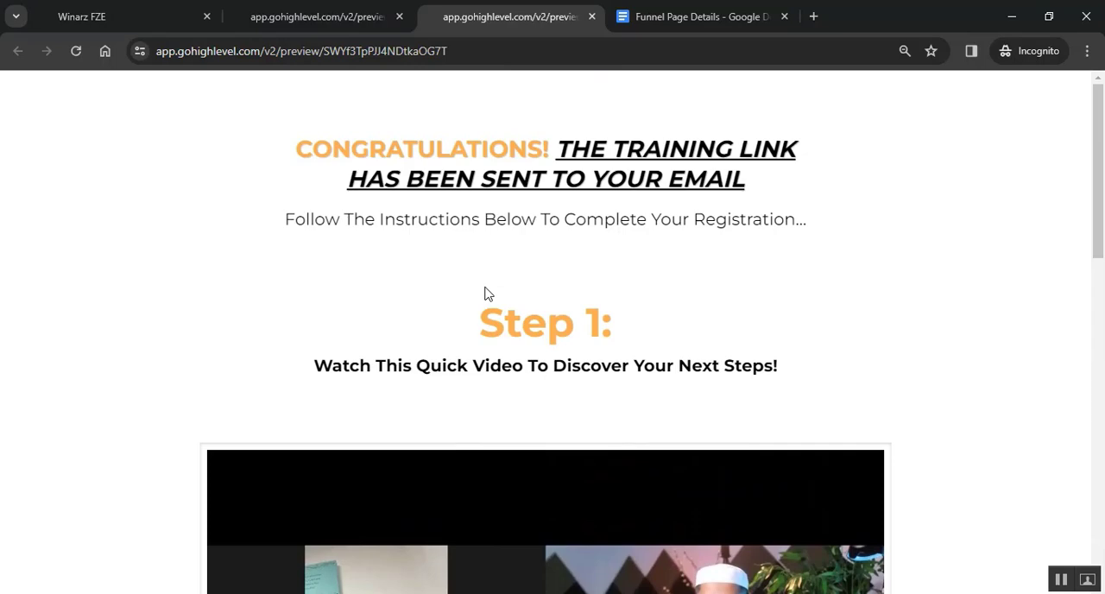
click(332, 17)
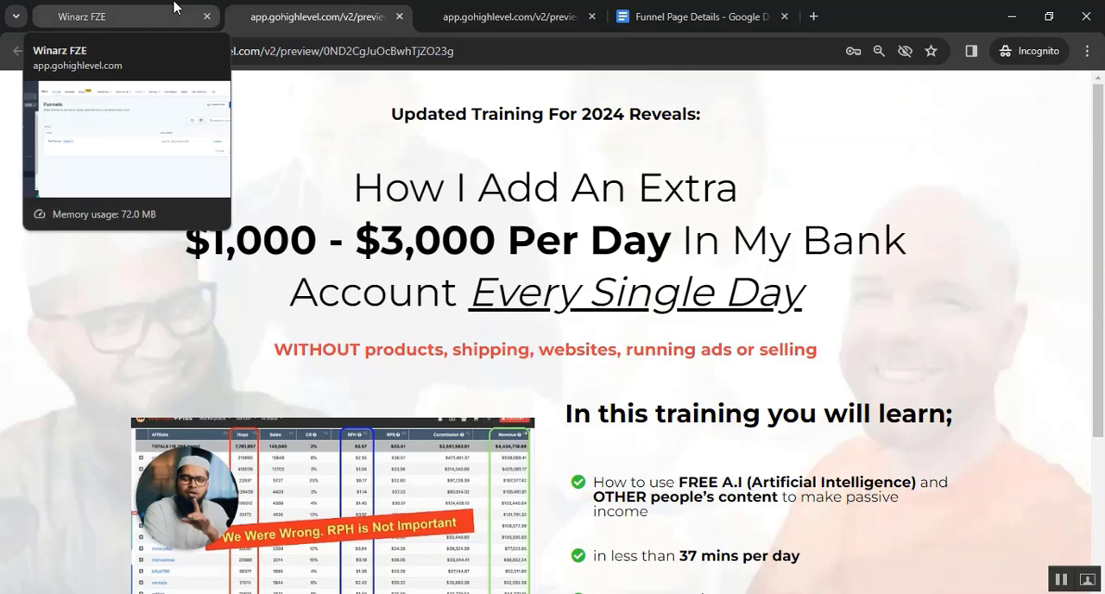
- Create a new funnel from blank in the funnels list and name it "Awesome Funnel"
click(174, 8)
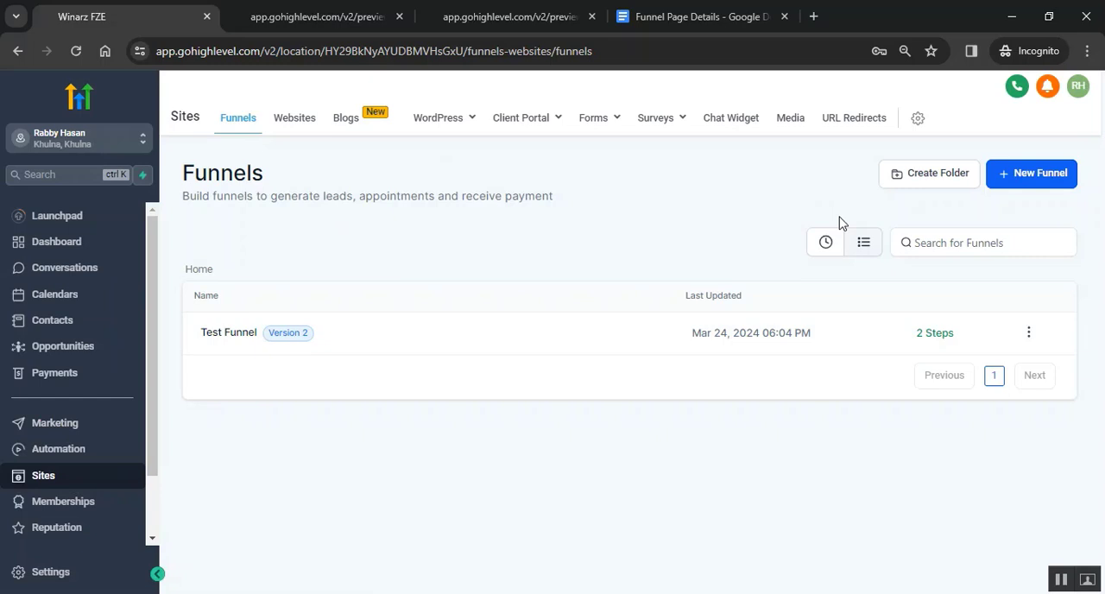
click(1022, 188)
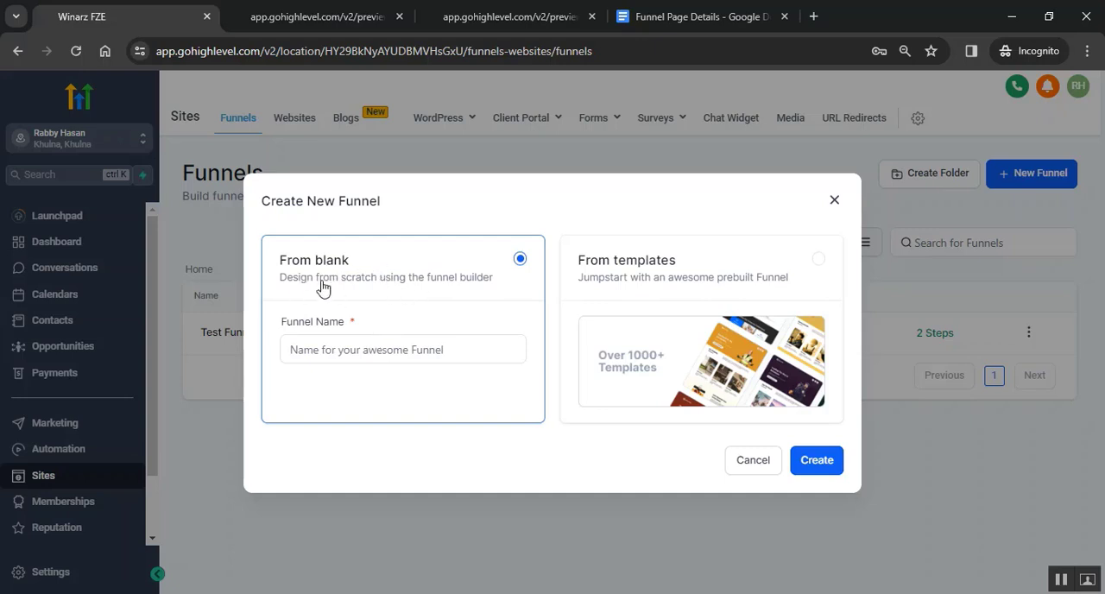
click(432, 347)
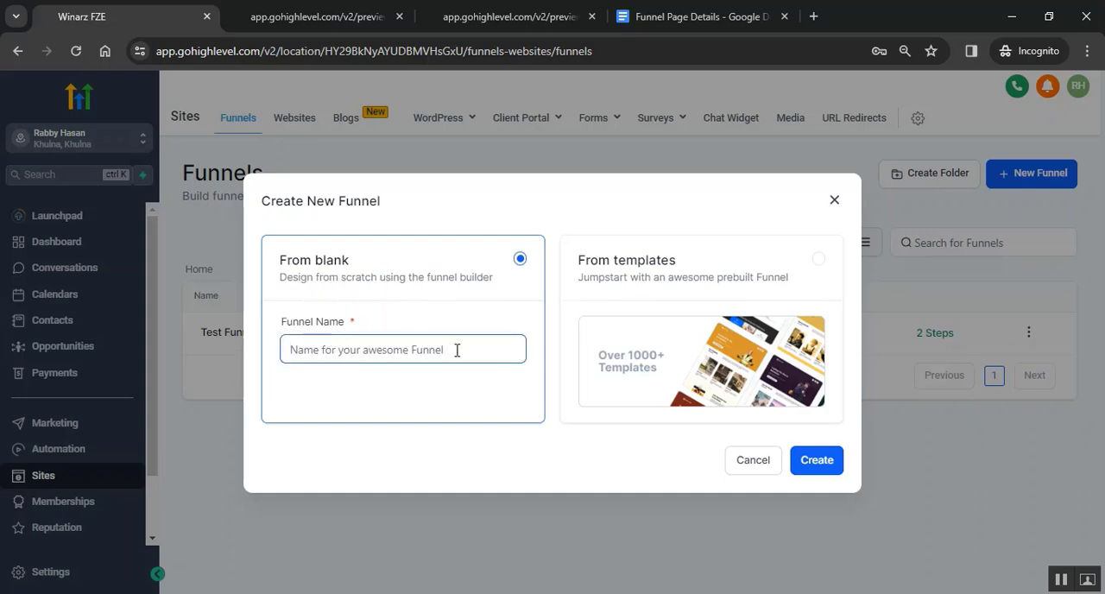
text(Awe)
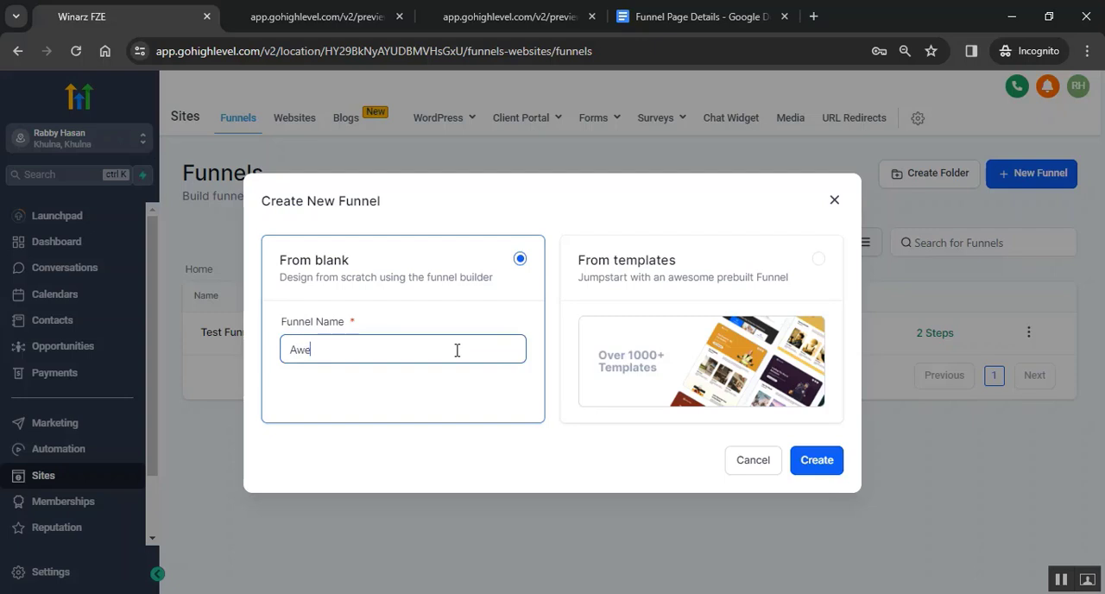
text(some Funnel)
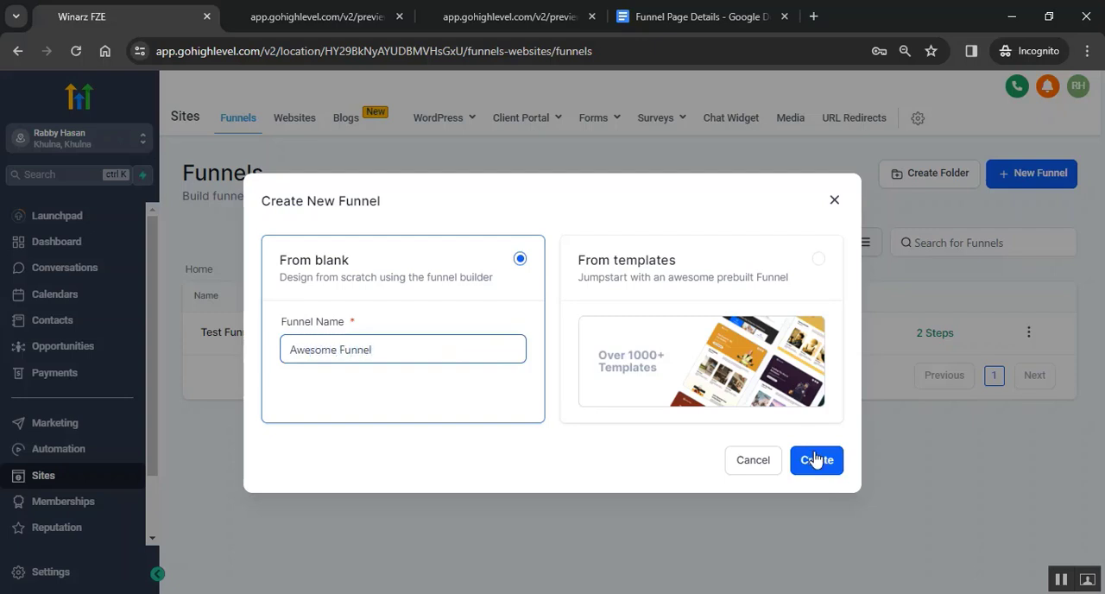
click(813, 458)
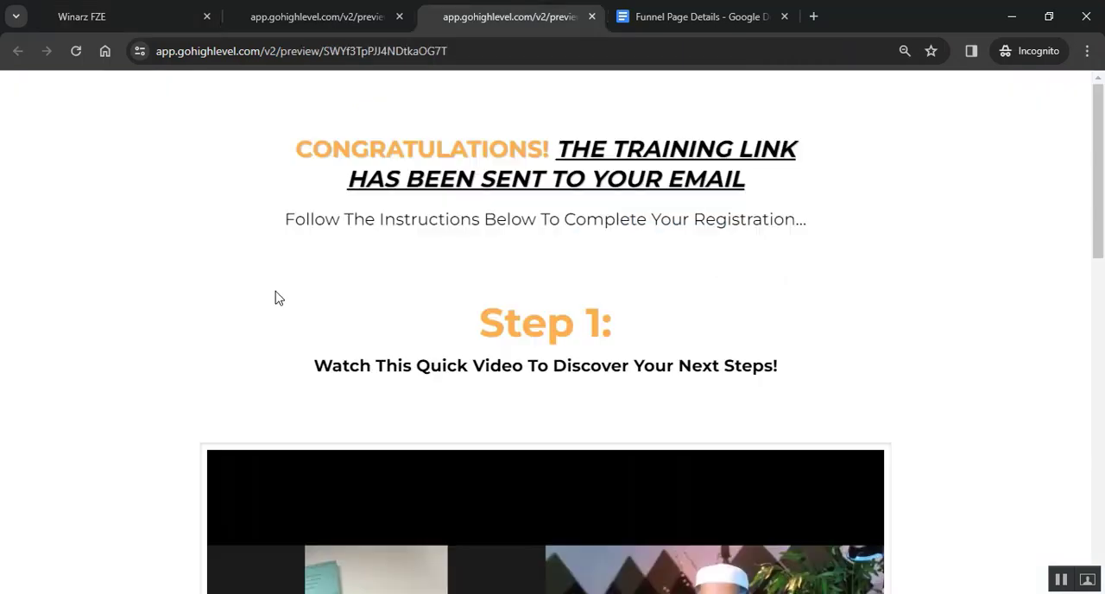
- Start a new step in the Awesome Funnel and name its page "Thank You Page"
scroll(454, 277, down, 2)
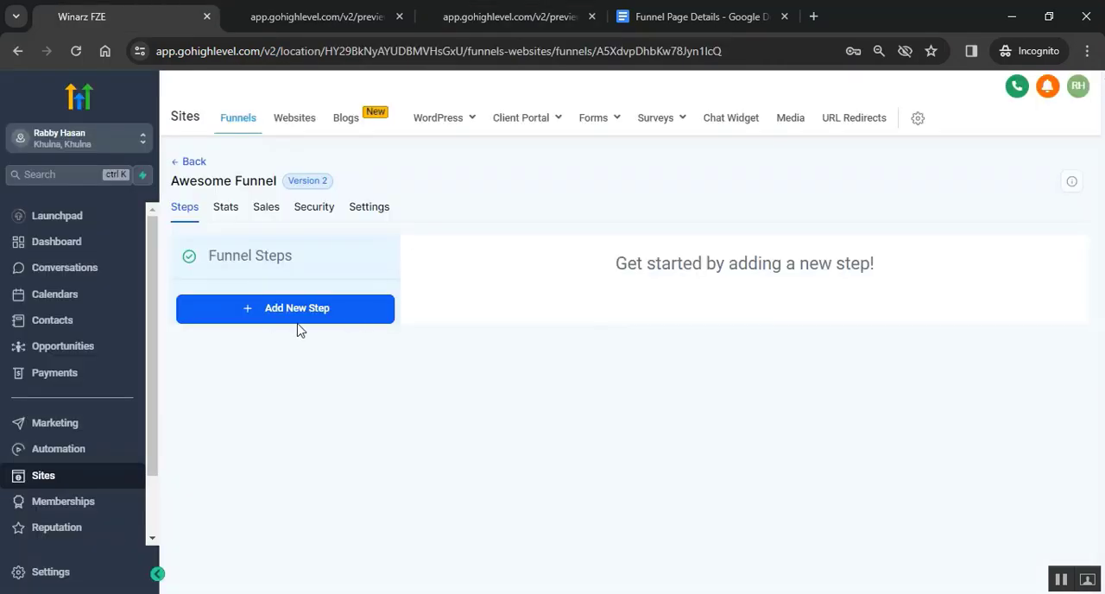
click(279, 318)
click(380, 265)
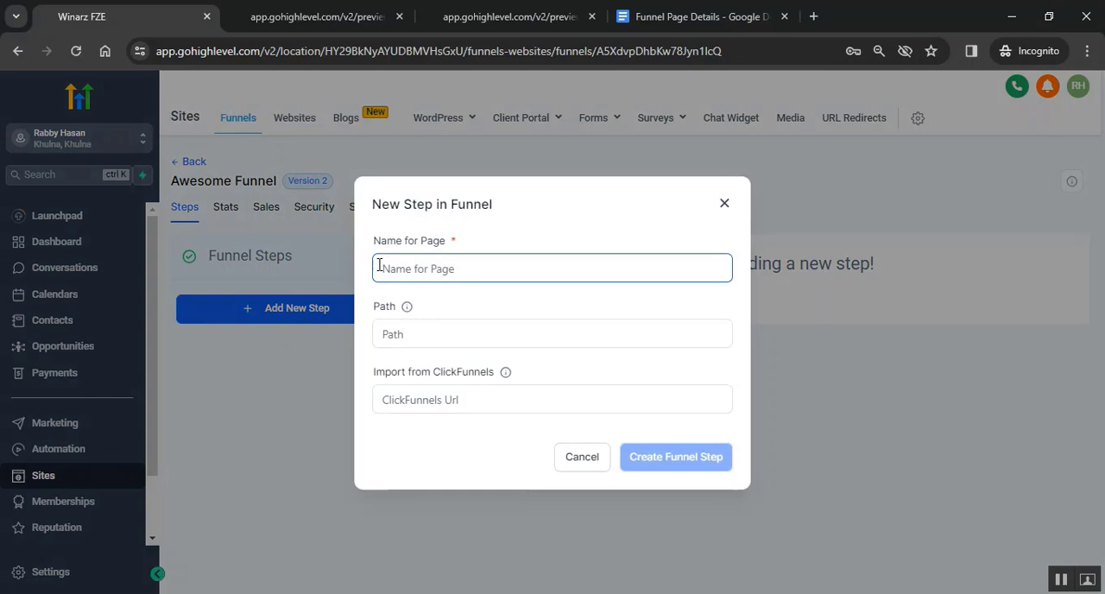
text(T)
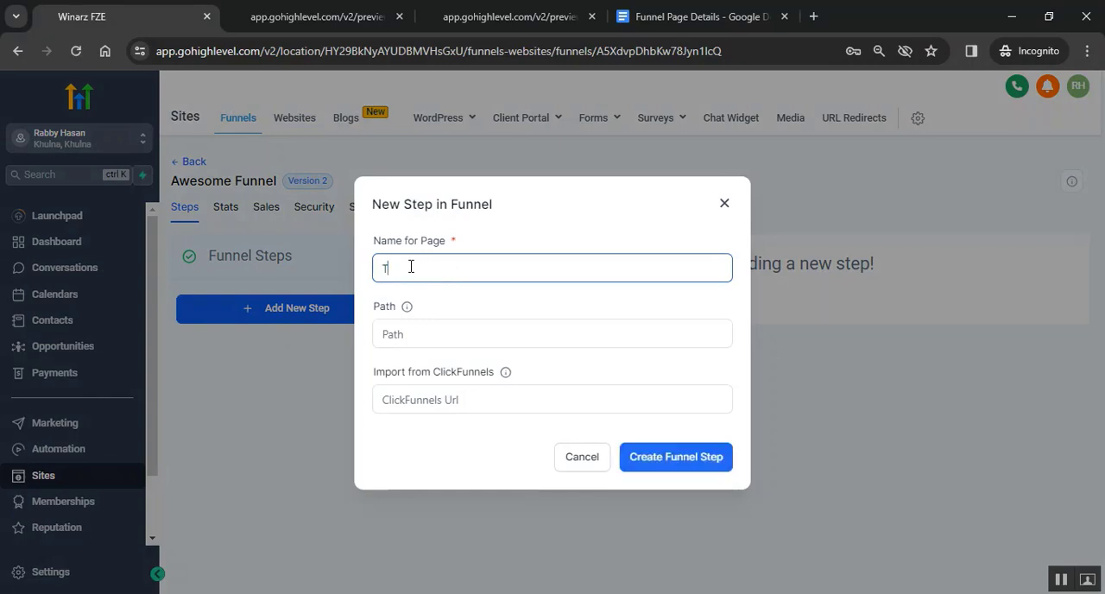
text(hank Y)
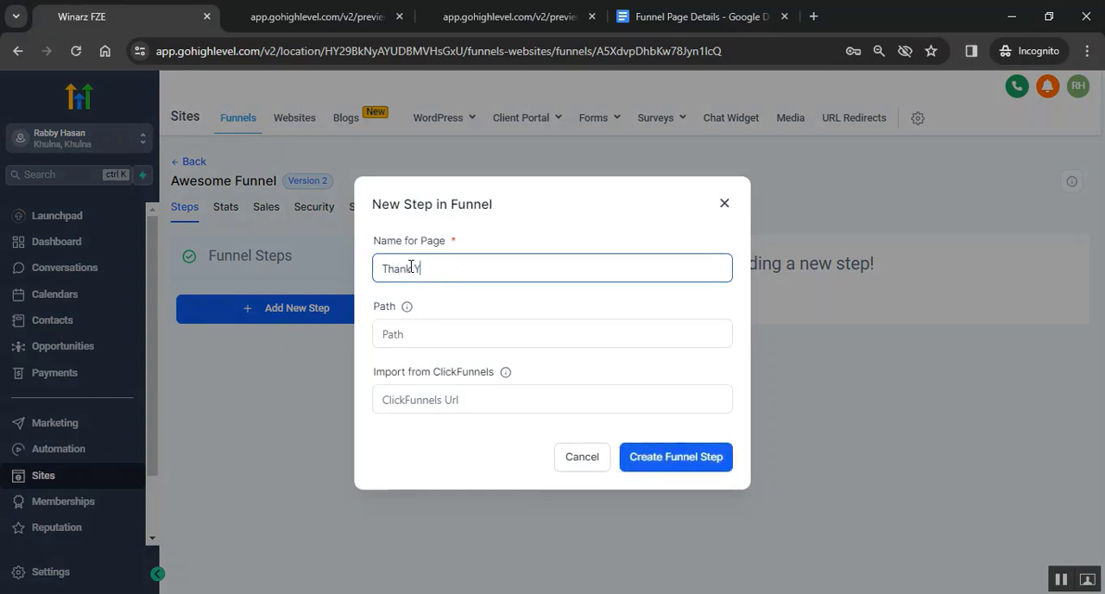
text(ou Page)
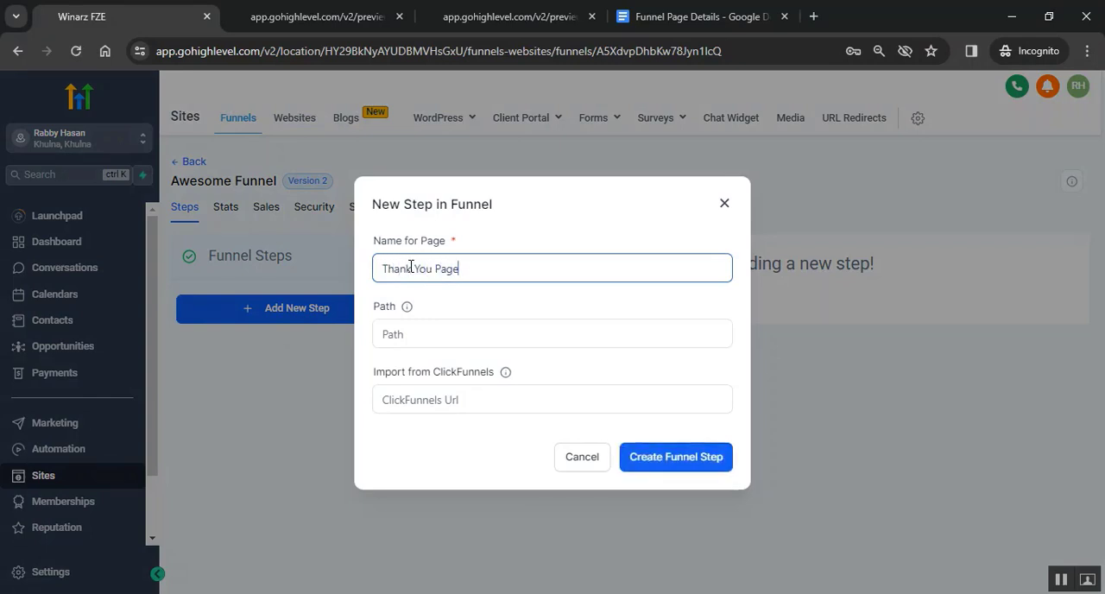
- Set the new step's path to "thankyoupage" and create the funnel step
click(449, 337)
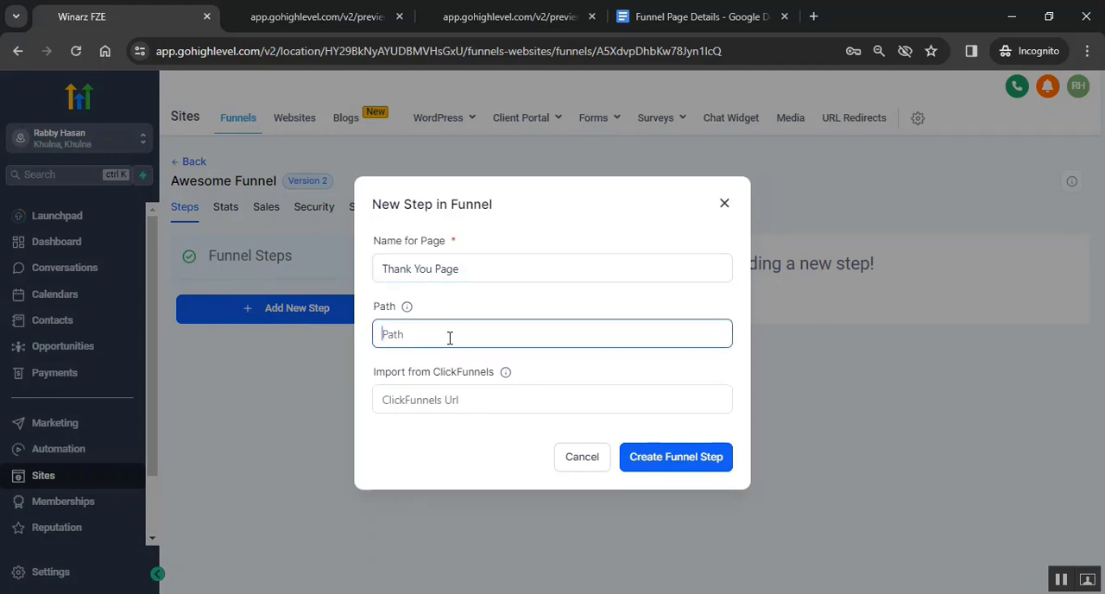
text(t)
text(ahn)
key(BackSpace)
key(BackSpace)
key(BackSpace)
text(hankyoupage)
click(671, 465)
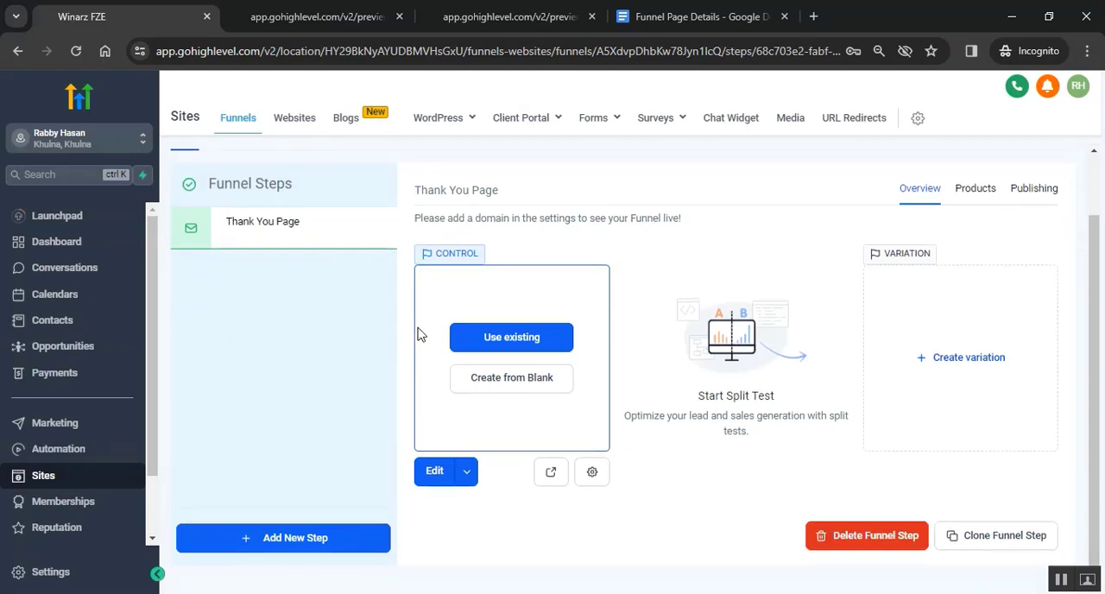
- Open the Thank You Page in the page builder and add a full-width section
click(435, 472)
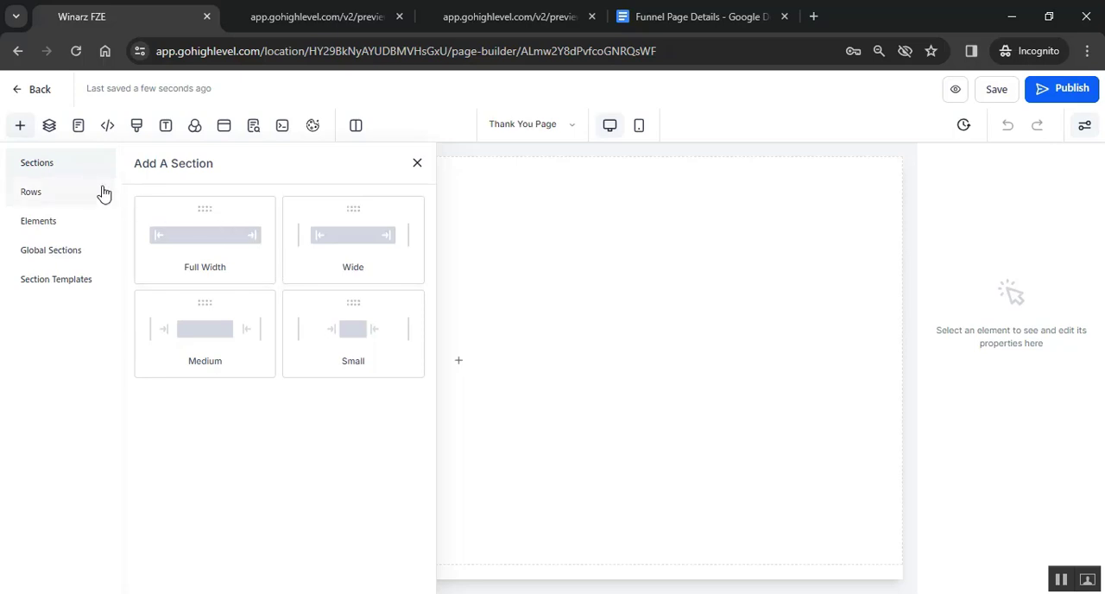
click(212, 244)
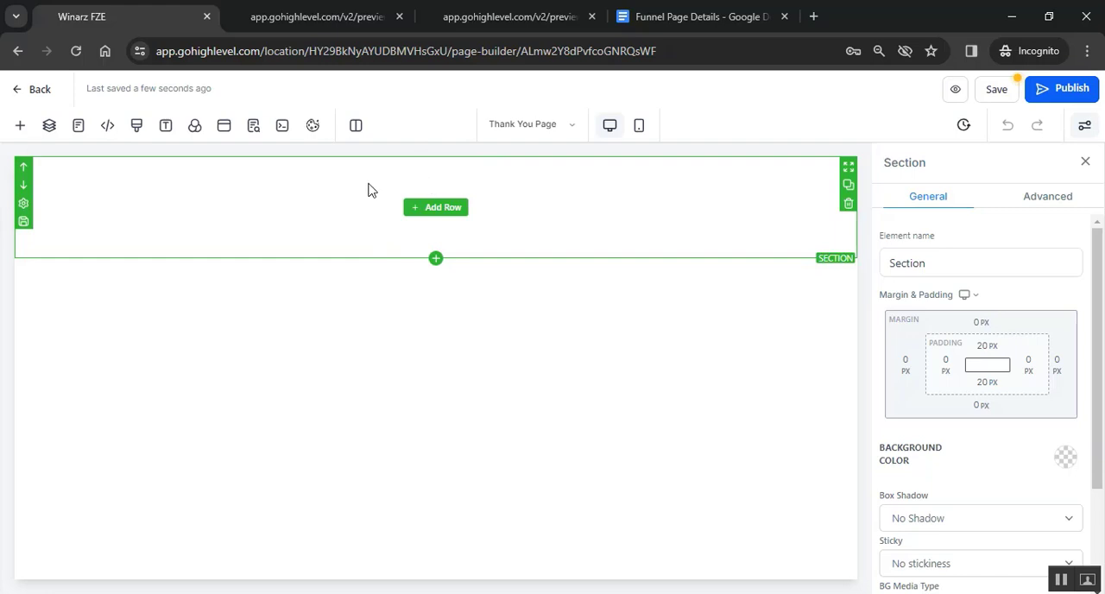
- Set the section's background media to the background image link copied from the Funnel Page Details document
scroll(924, 358, down, 3)
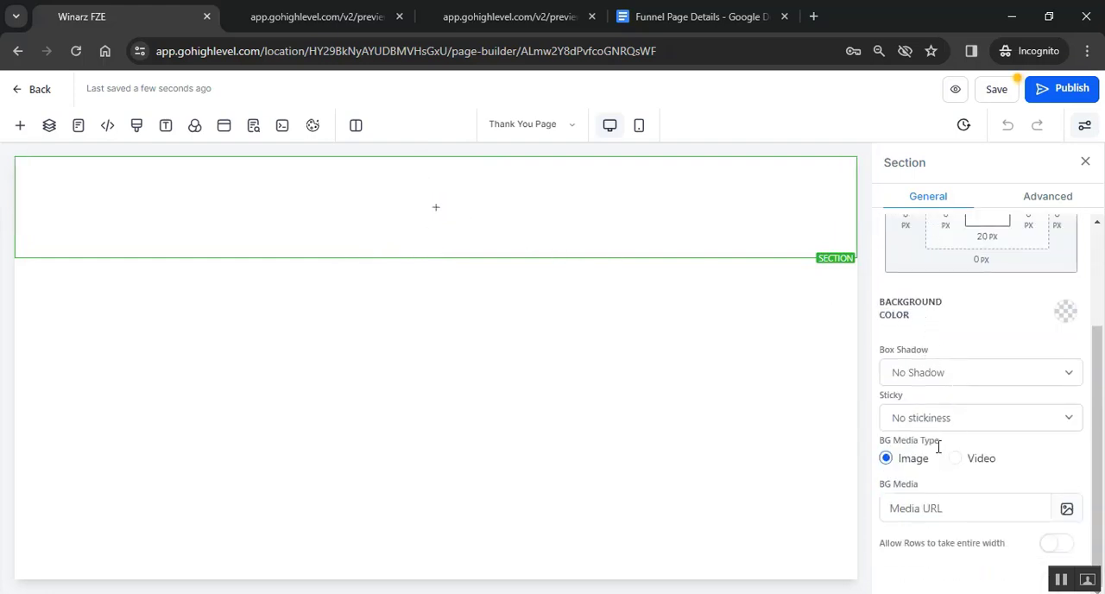
click(925, 506)
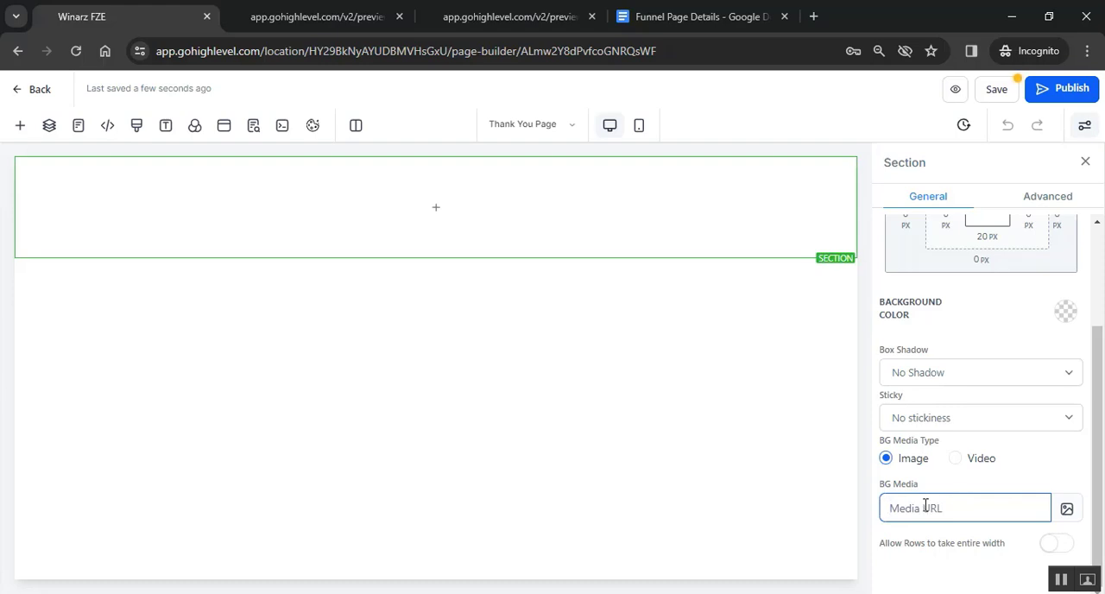
click(688, 16)
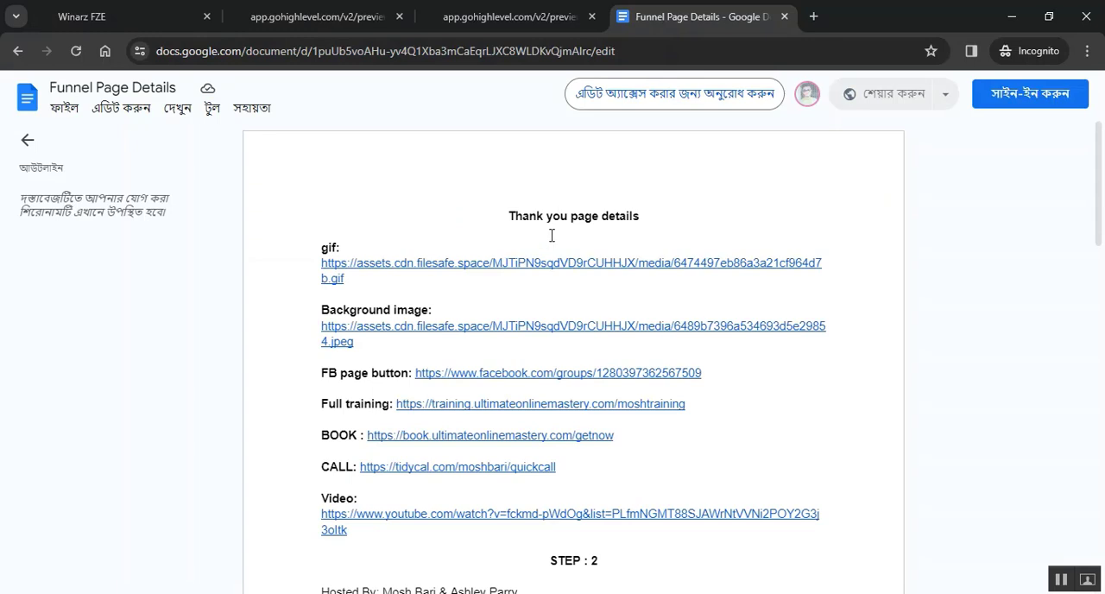
mouse_move(382, 329)
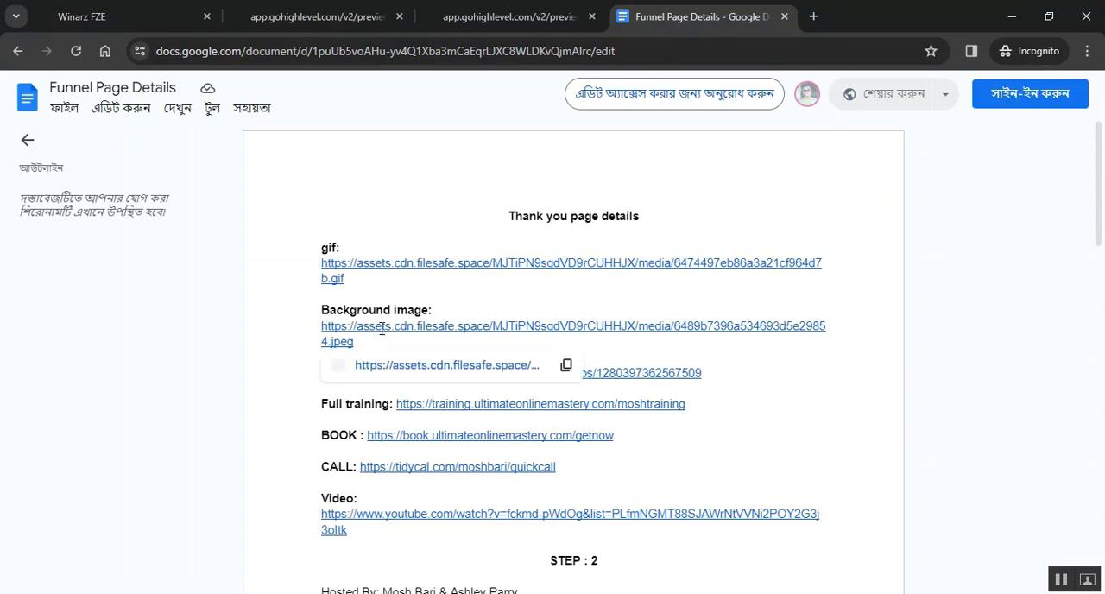
click(562, 365)
click(82, 17)
right_click(924, 508)
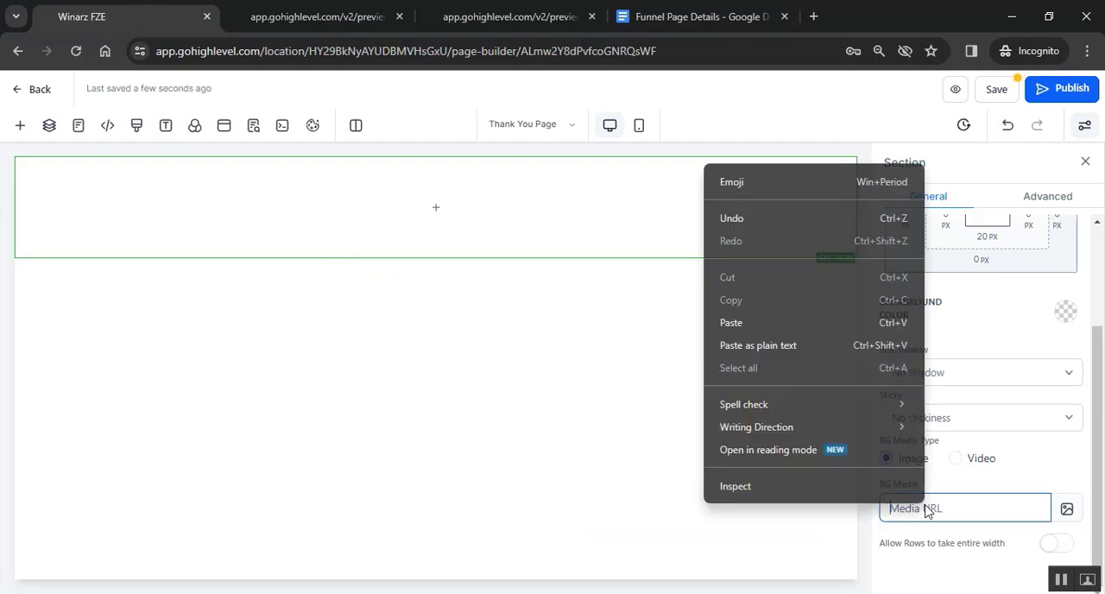
click(795, 323)
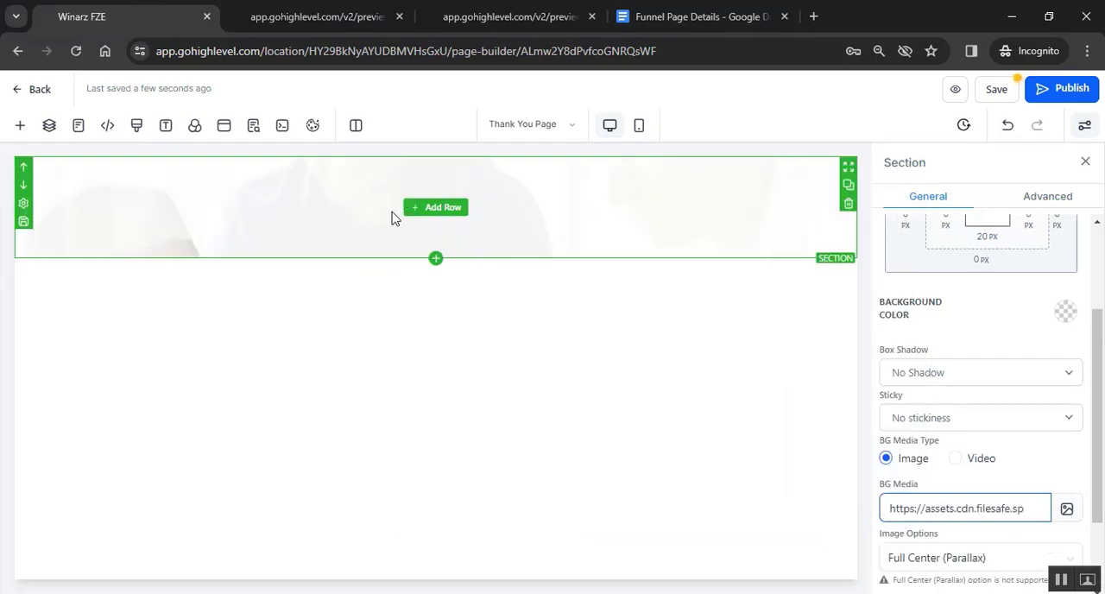
- Add a one-column row to the section and copy the "Congratulations!" headline text from the sample thank-you page
click(431, 207)
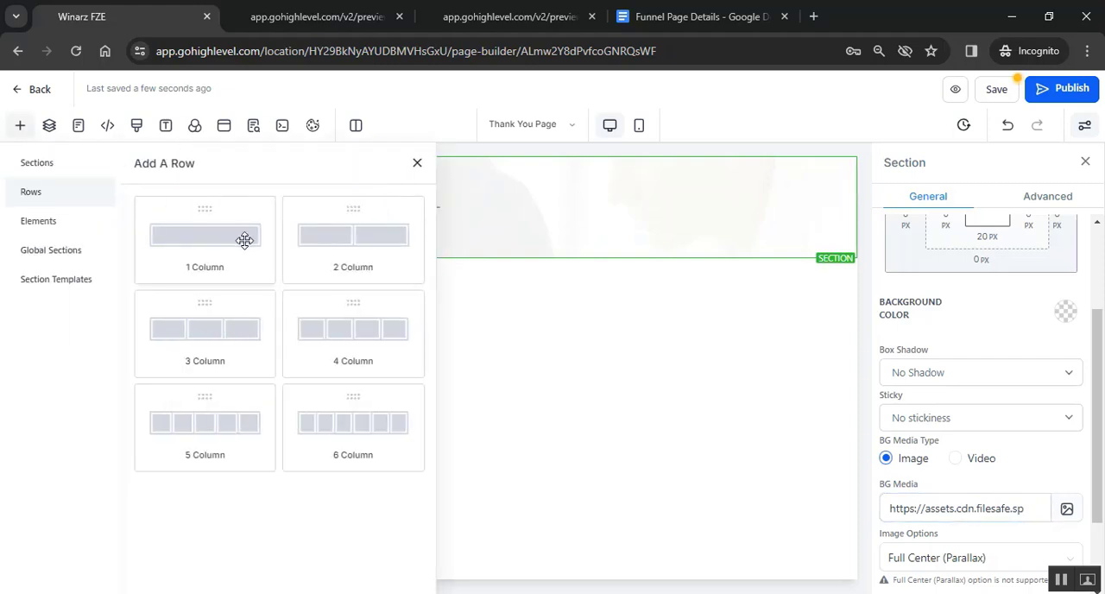
click(227, 240)
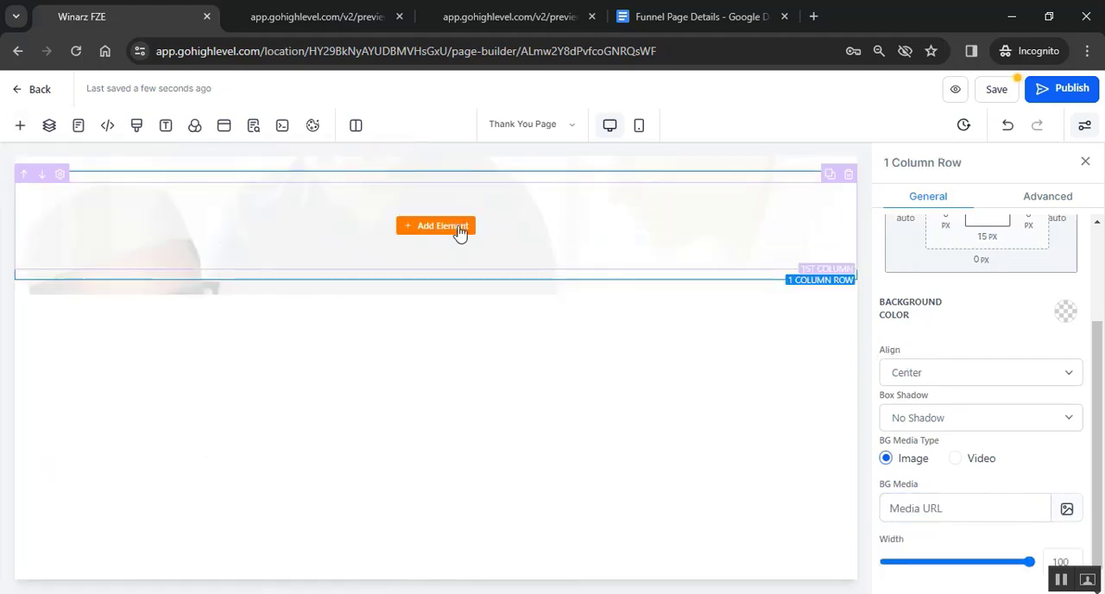
click(488, 13)
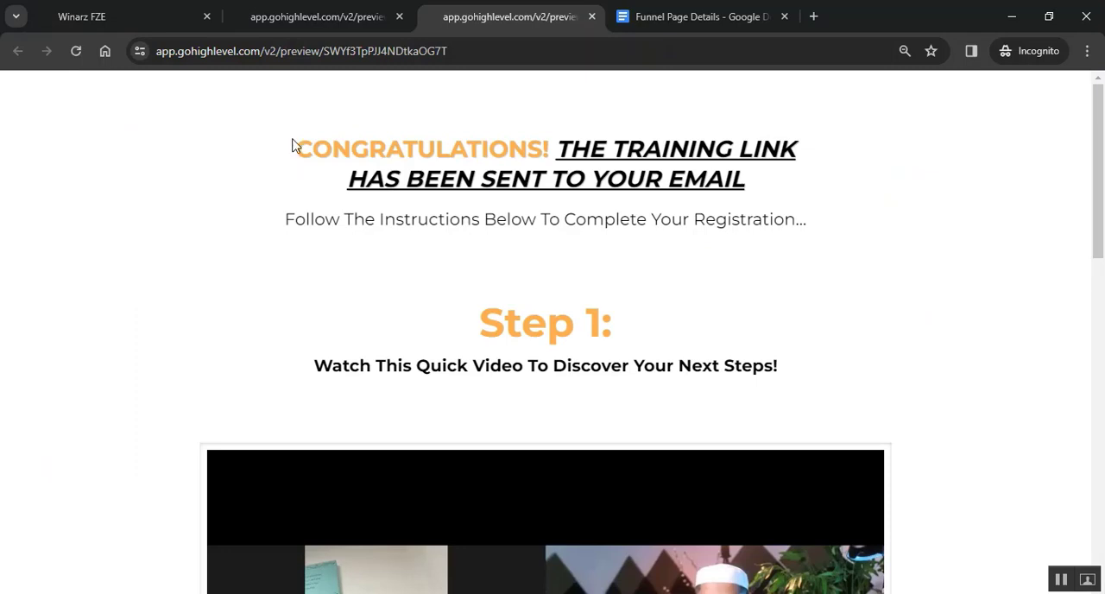
drag(750, 184, 296, 153)
right_click(321, 158)
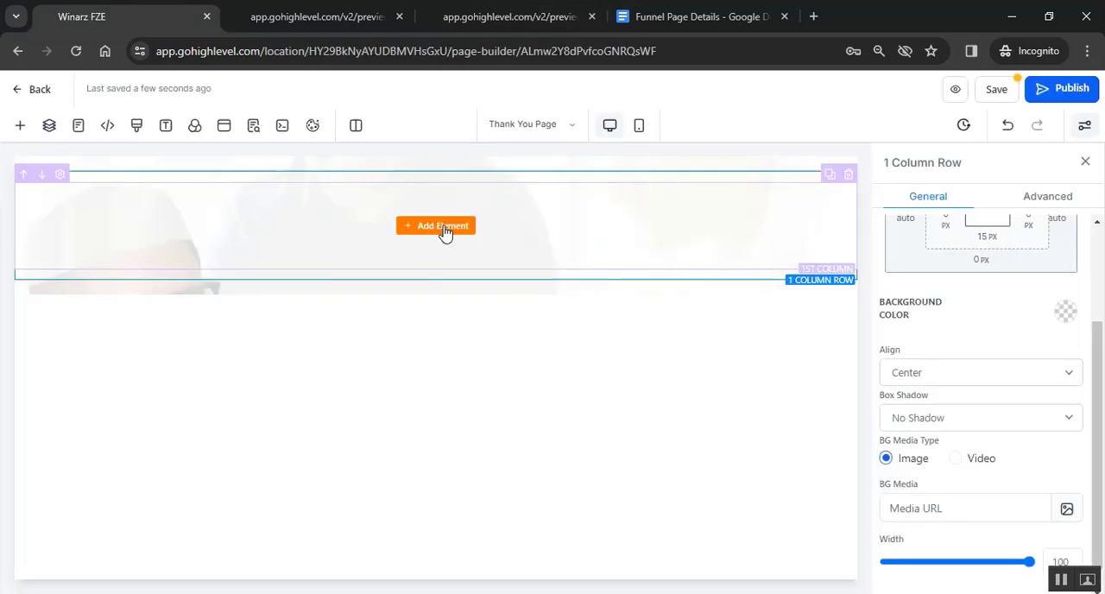
- Add a Headline element to the row, replace its placeholder with the copied headline, and remove the empty lines above the text
click(442, 230)
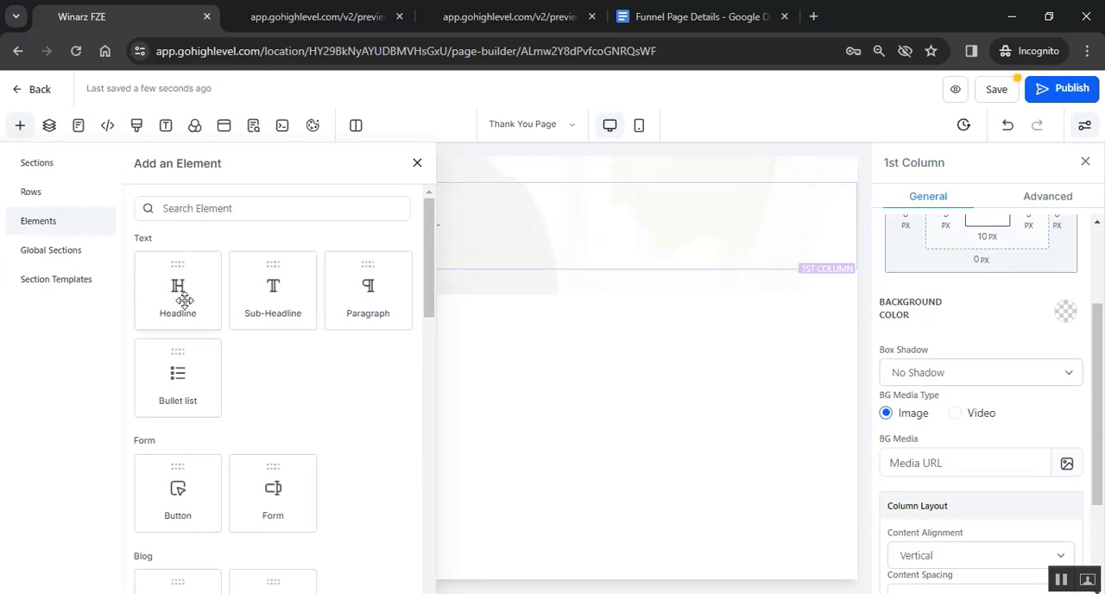
click(185, 299)
triple_click(437, 204)
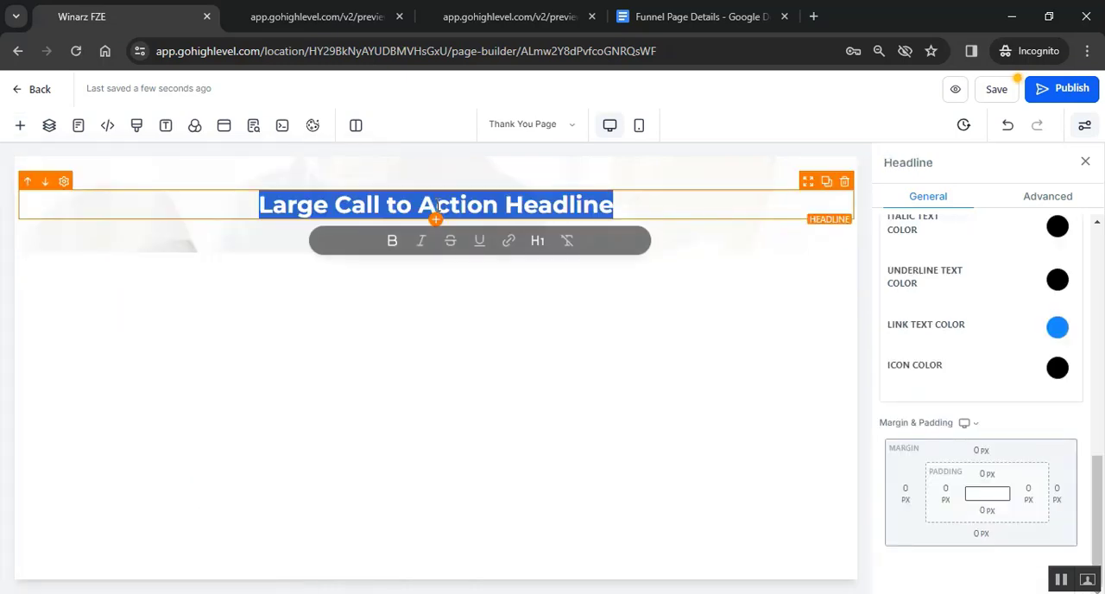
key(ctrl+v)
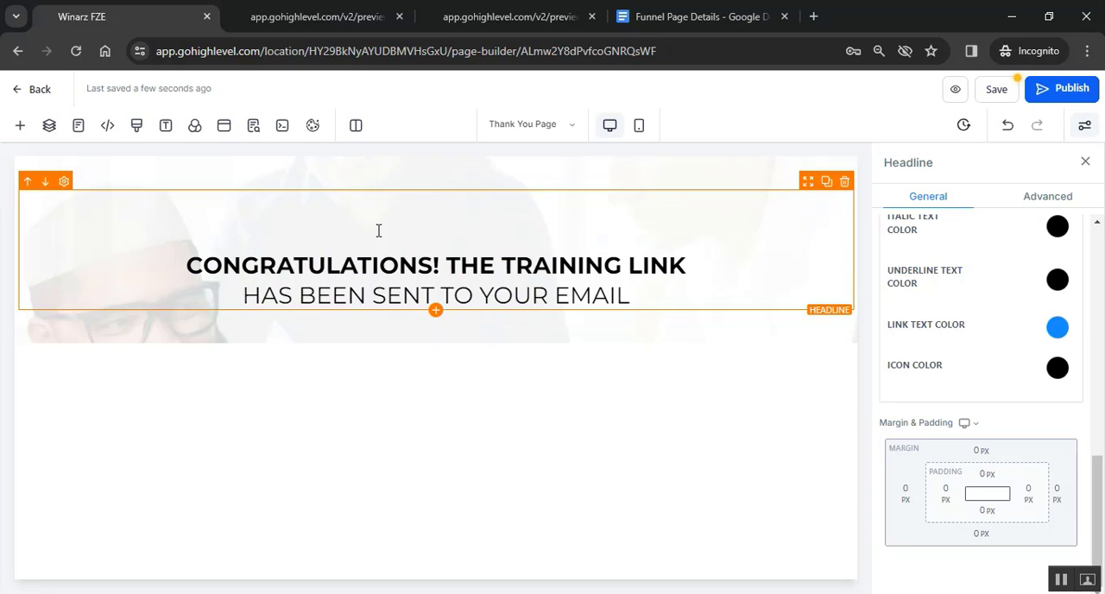
key(BackSpace)
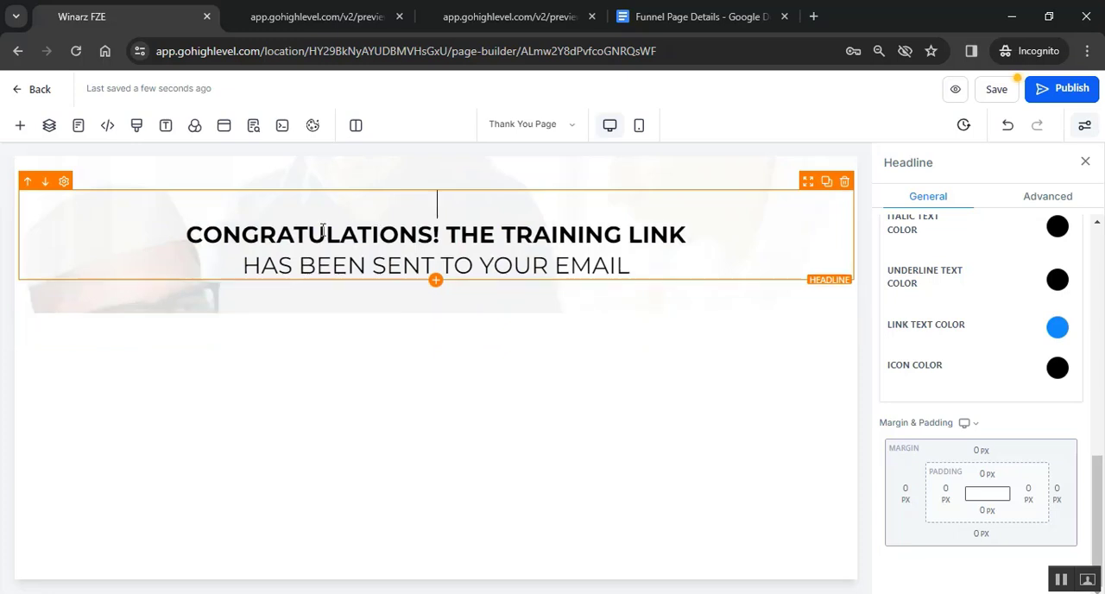
click(194, 230)
key(BackSpace)
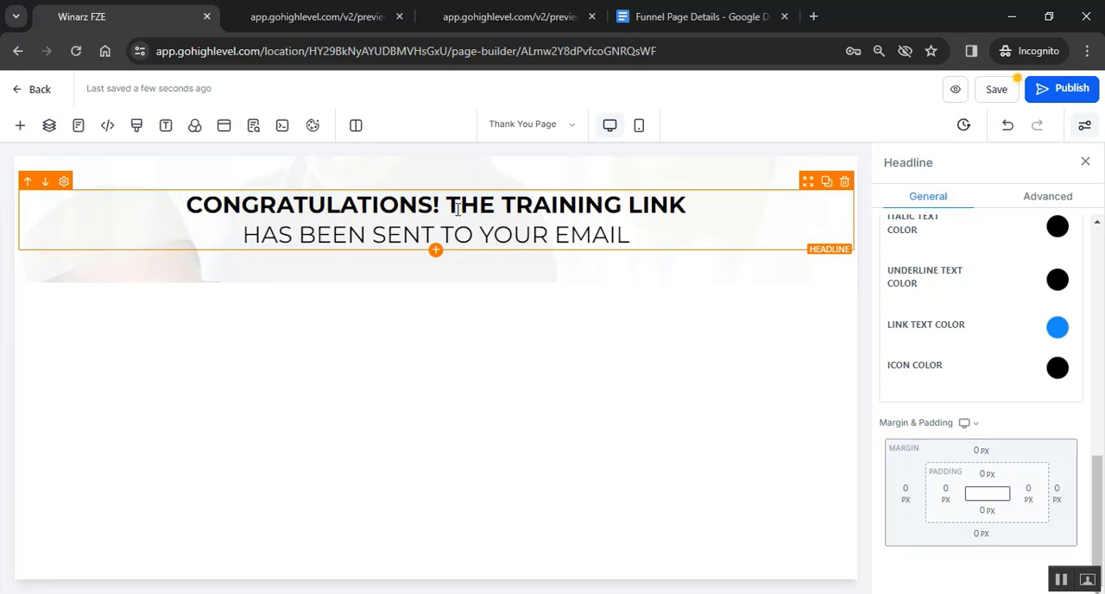
- Limit the bold formatting in the headline's first line to the word "CONGRATULATIONS!", removing it from "THE TRAINING LINK"
click(476, 10)
click(506, 153)
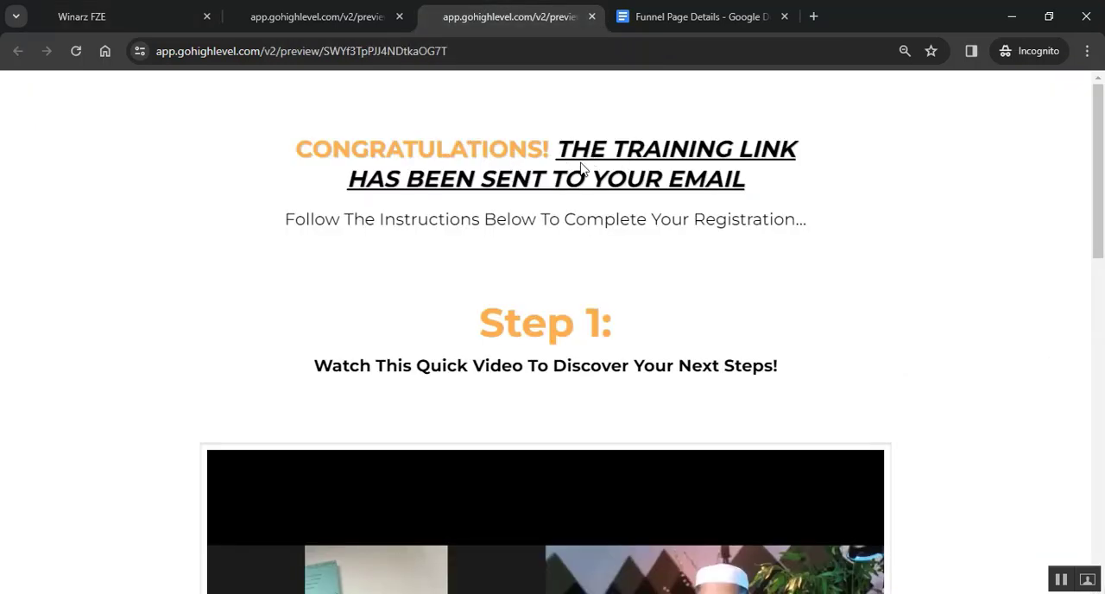
click(86, 14)
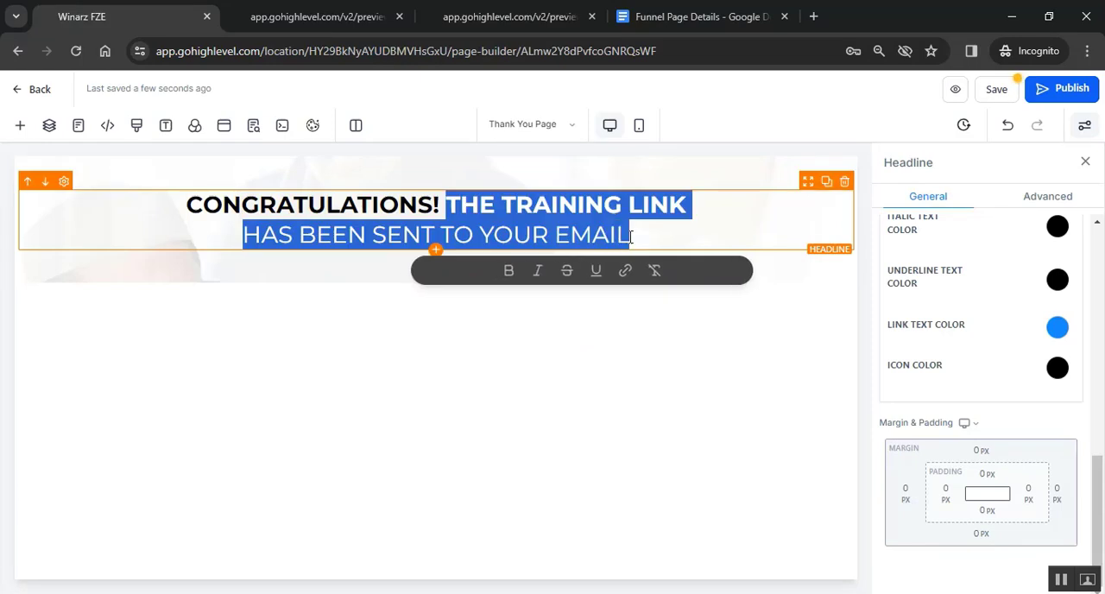
click(439, 204)
drag(442, 204, 187, 205)
scroll(1027, 319, up, 1)
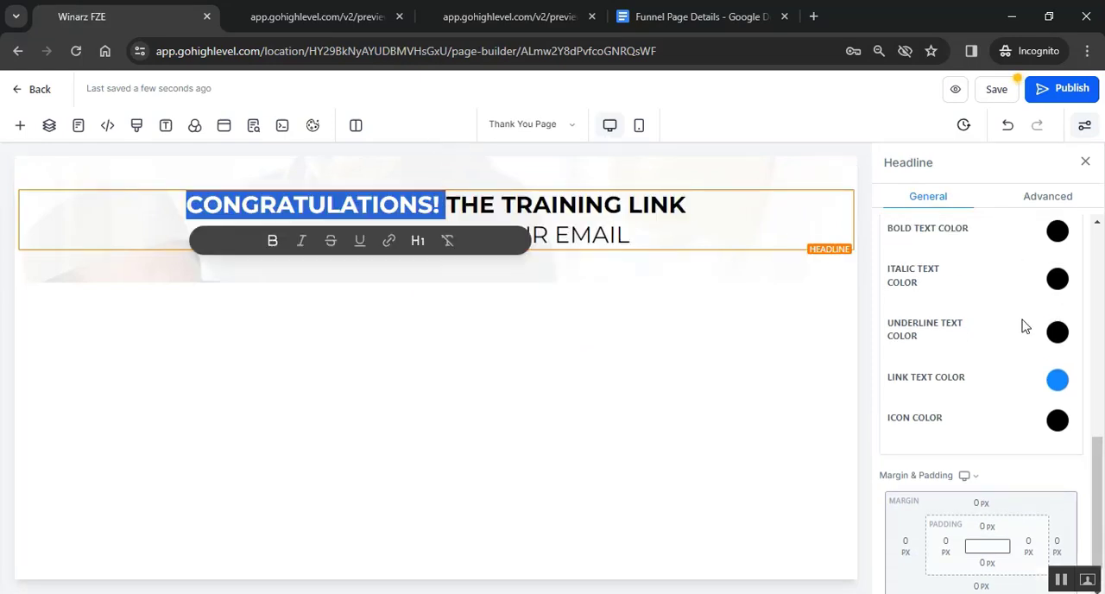
scroll(1024, 324, up, 2)
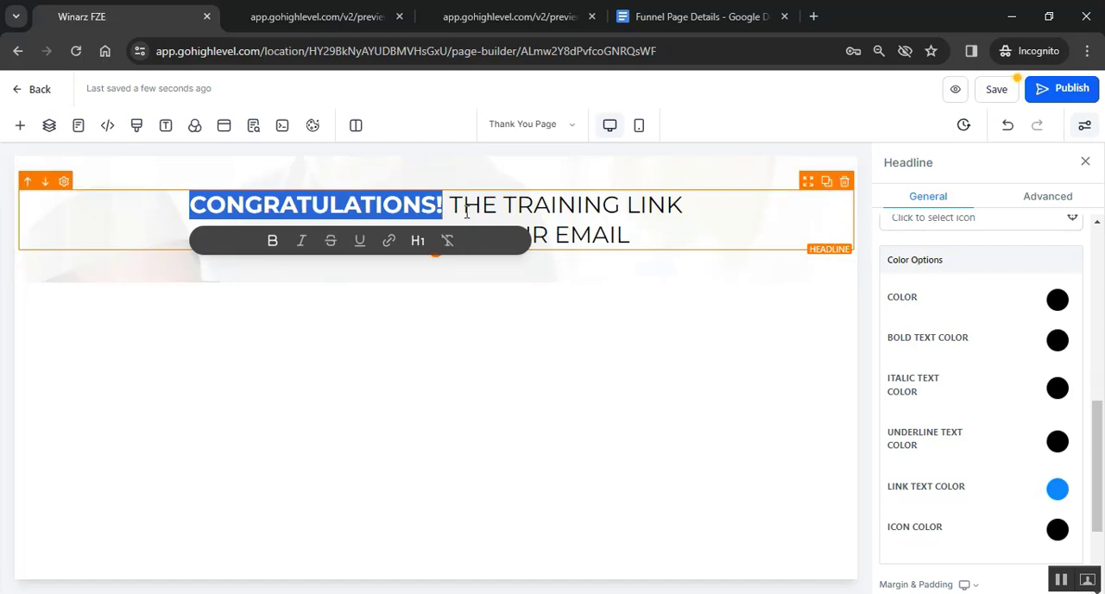
click(577, 205)
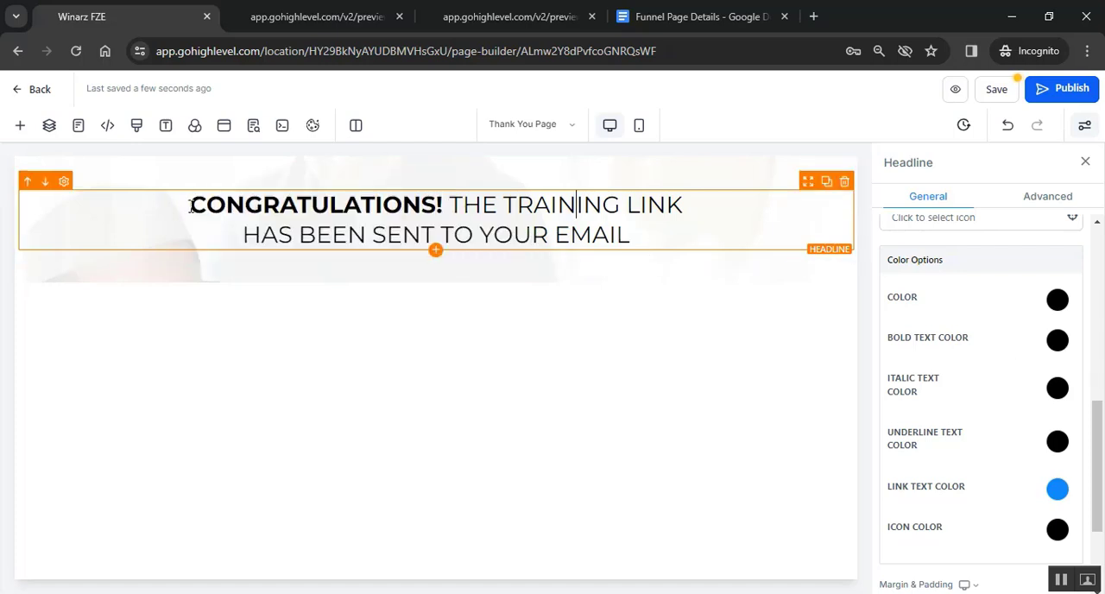
- Set the headline's bold text color to orange so it applies to "CONGRATULATIONS!"
drag(443, 206, 196, 218)
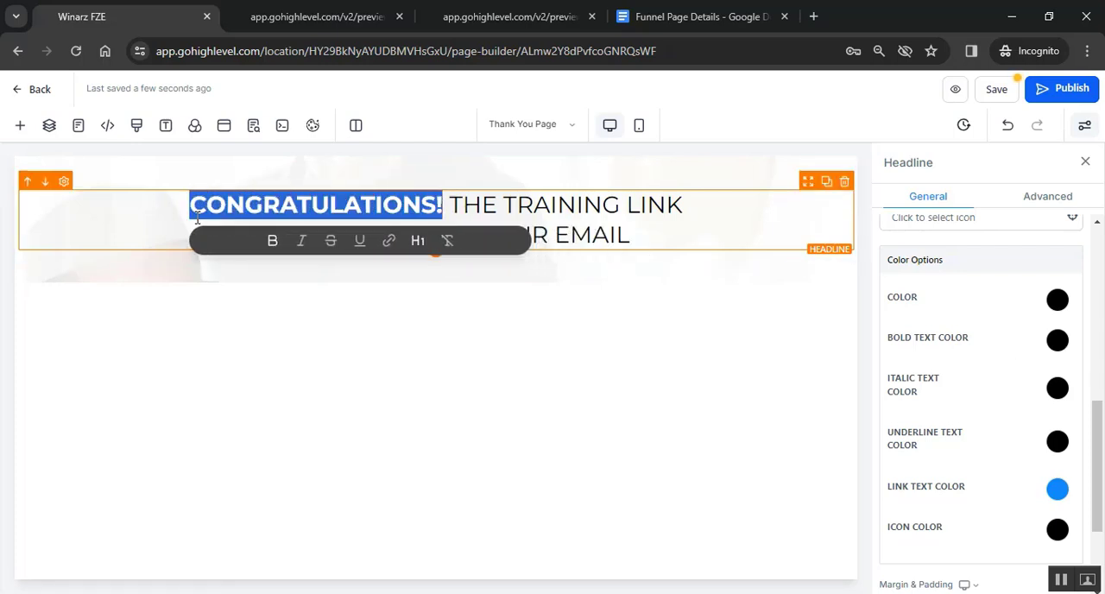
click(1059, 345)
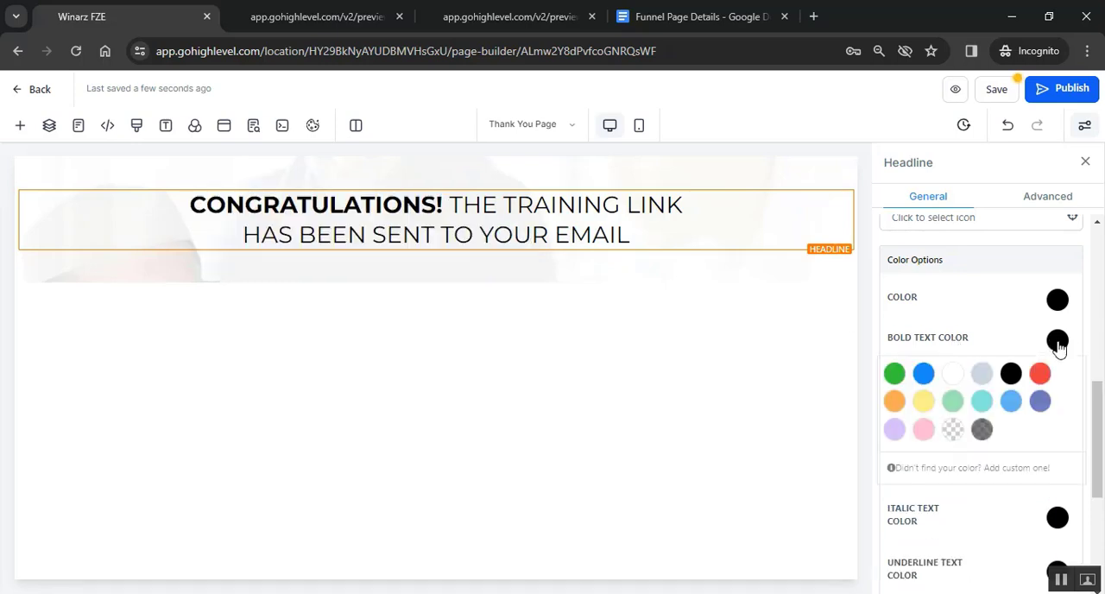
click(895, 402)
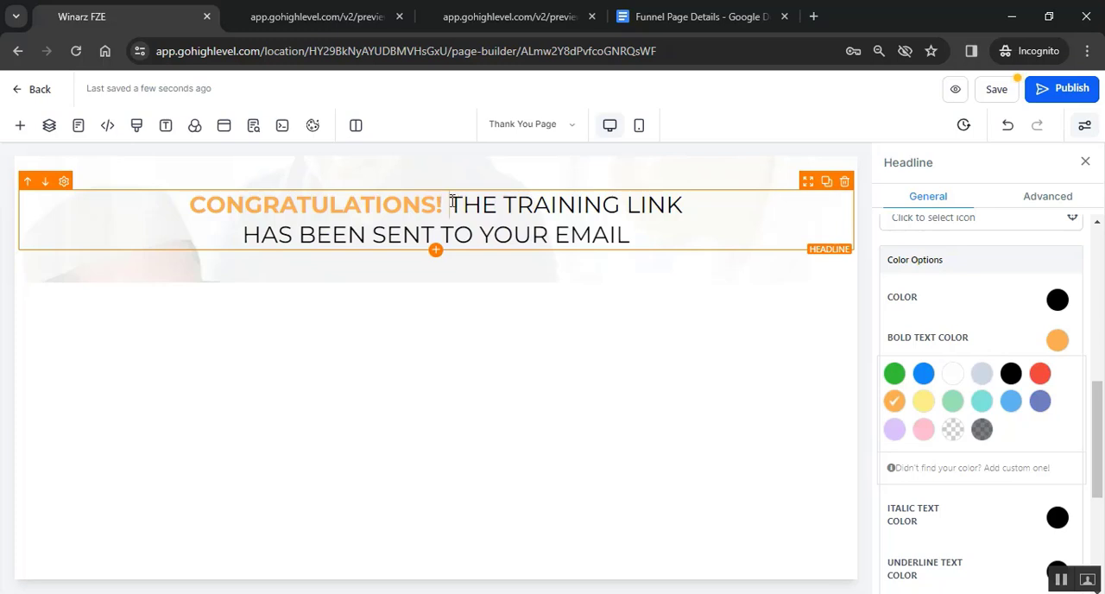
- Make "THE TRAINING LINK HAS BEEN SENT TO YOUR EMAIL" in the headline bold, italic and underlined
drag(450, 202, 634, 235)
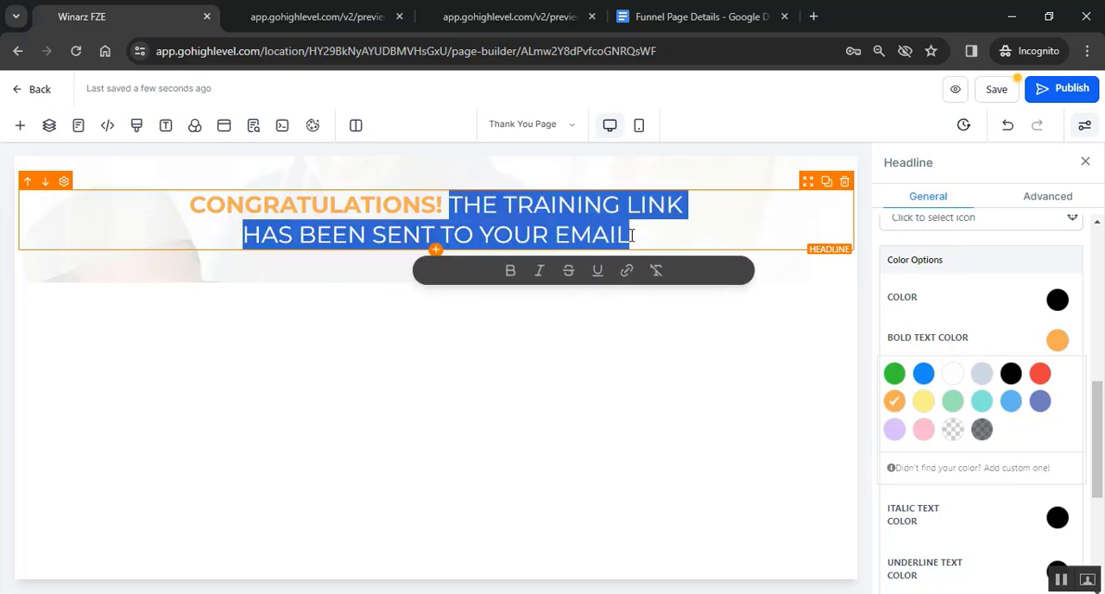
click(512, 274)
click(541, 273)
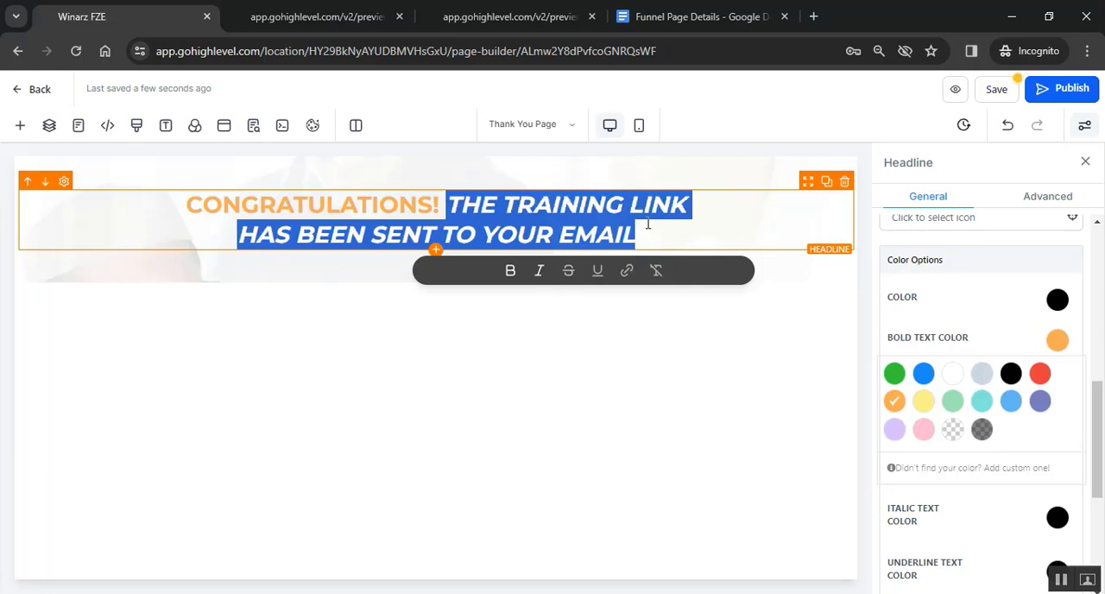
click(599, 271)
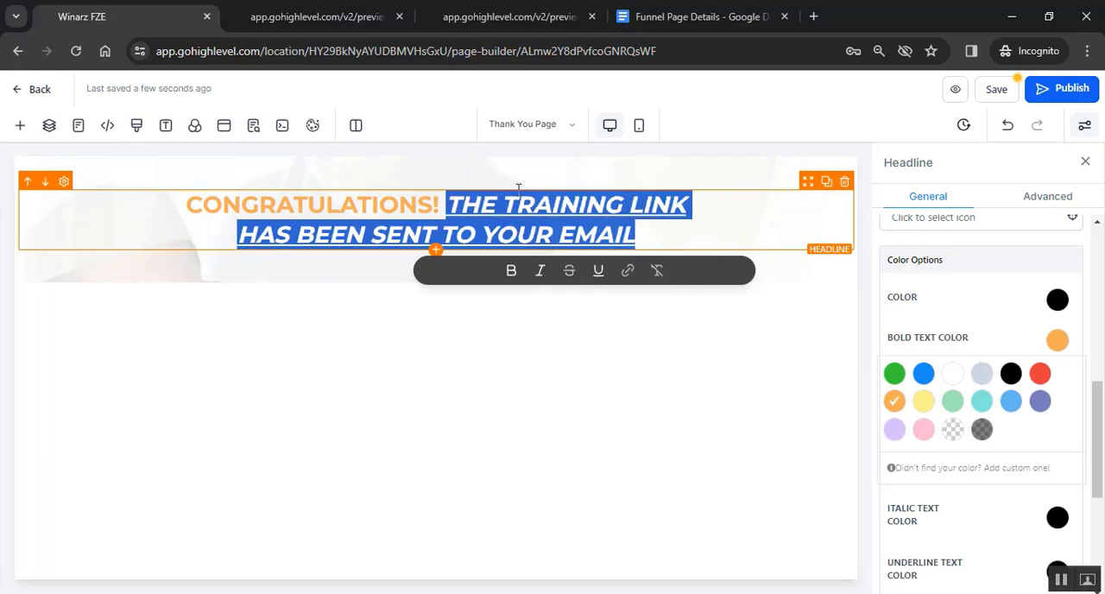
click(555, 308)
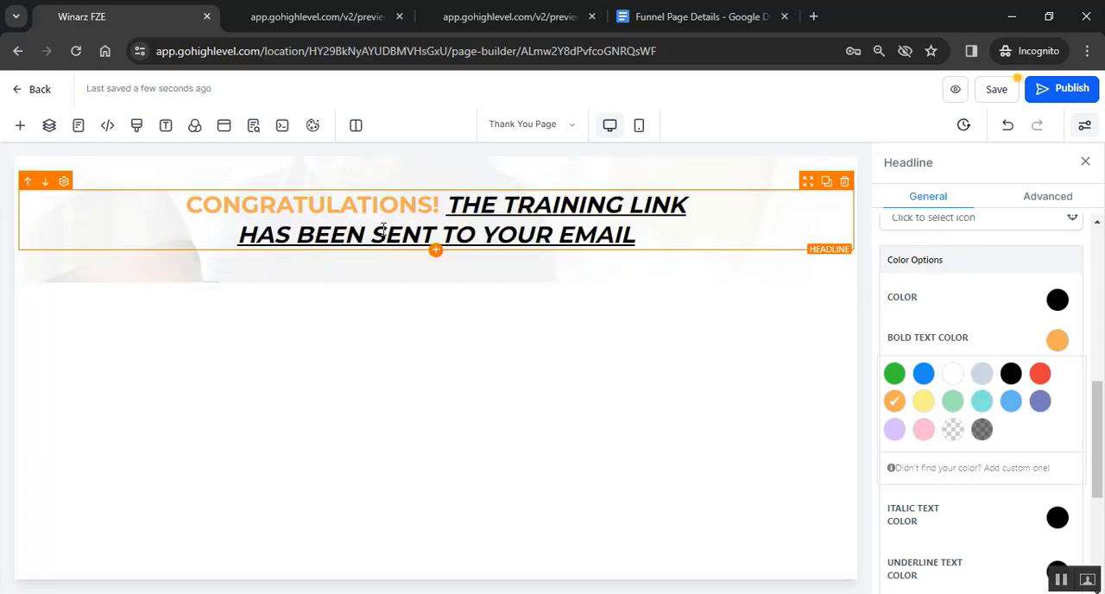
- Copy the "Follow The Instructions Below To Complete Your Registration..." line from the sample thank-you page and return to the page builder
click(485, 16)
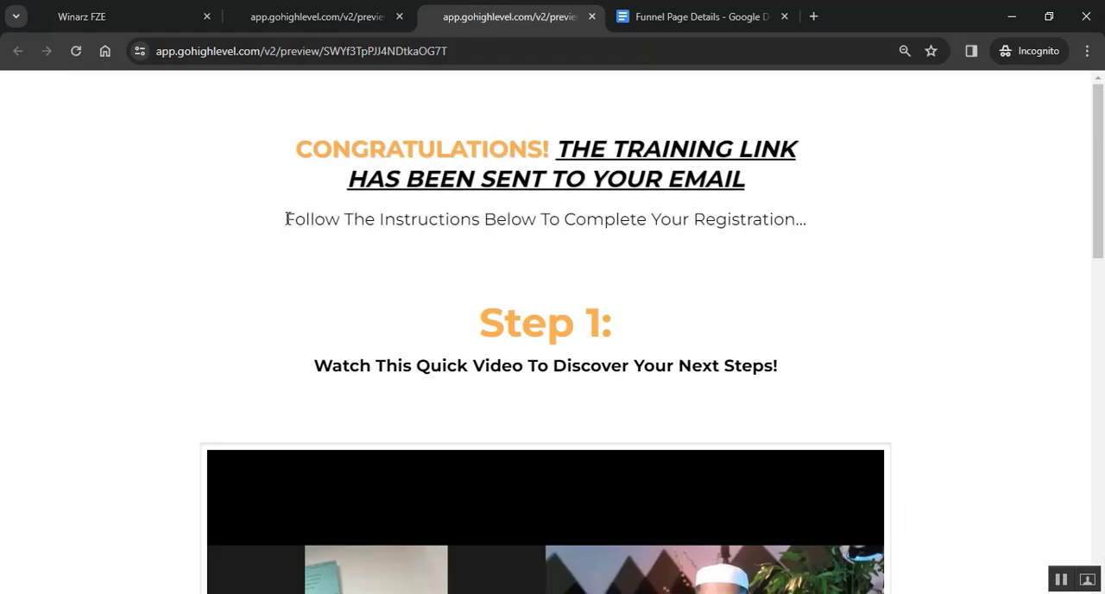
drag(287, 218, 806, 221)
right_click(648, 226)
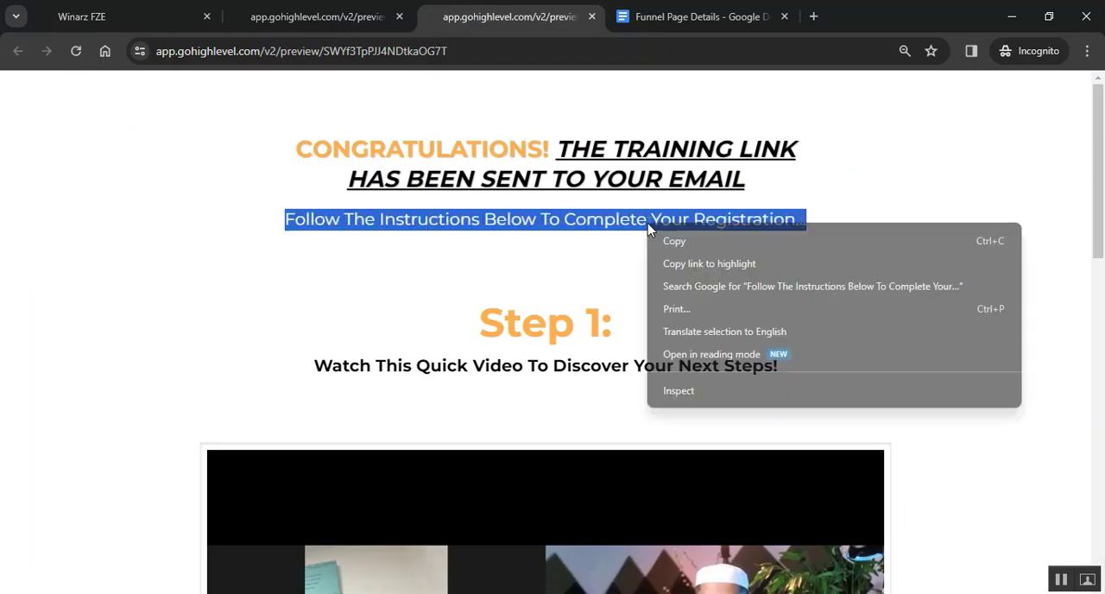
click(672, 242)
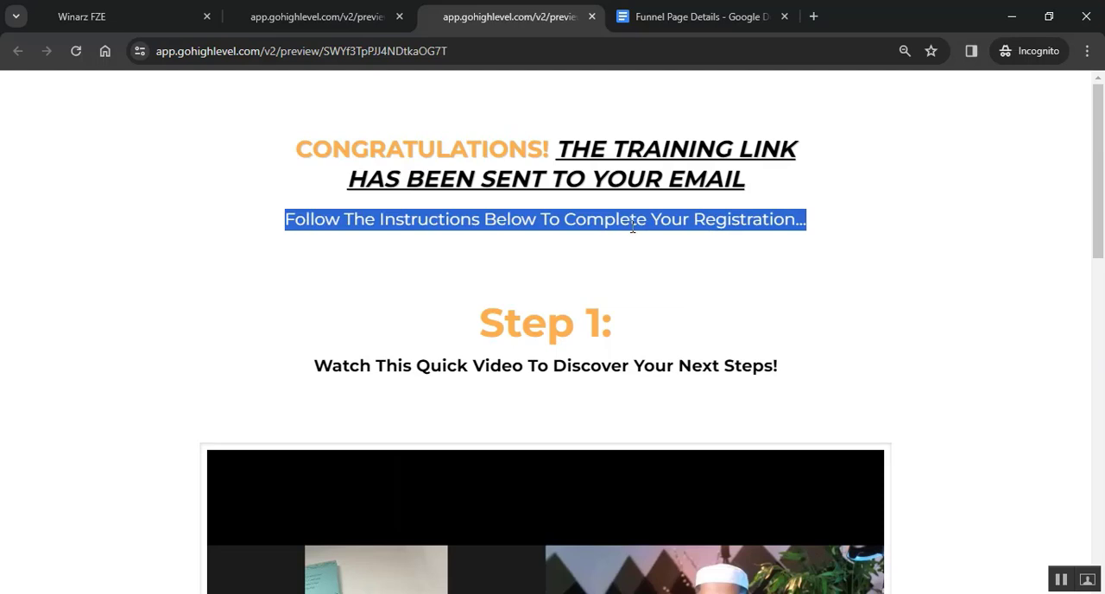
click(125, 11)
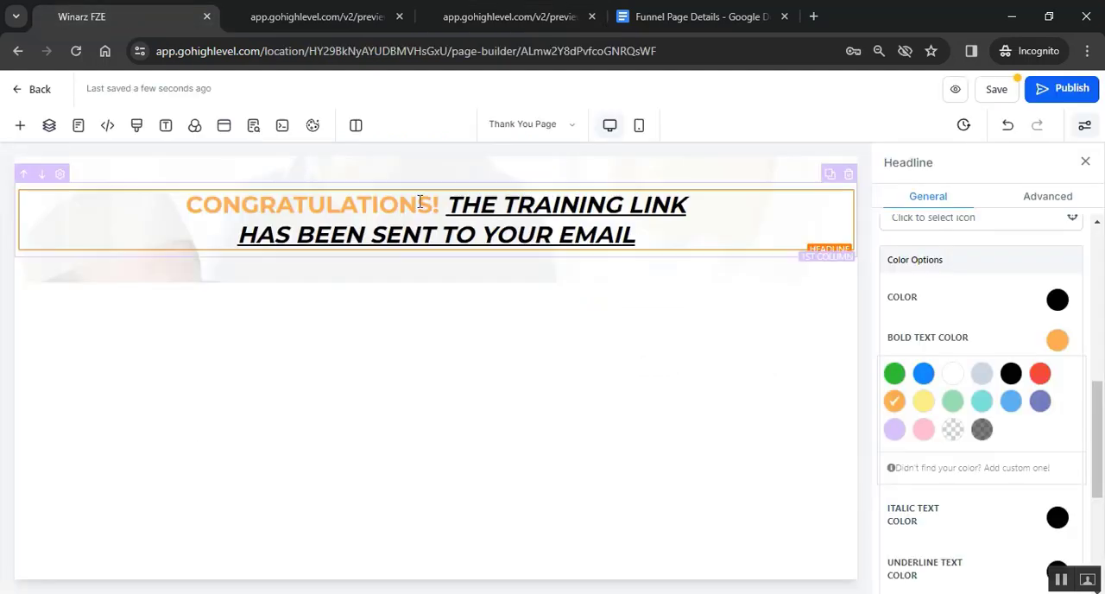
- Add a Sub-Headline element below the headline, replace its placeholder with the copied line, and remove the empty line above the text
click(437, 252)
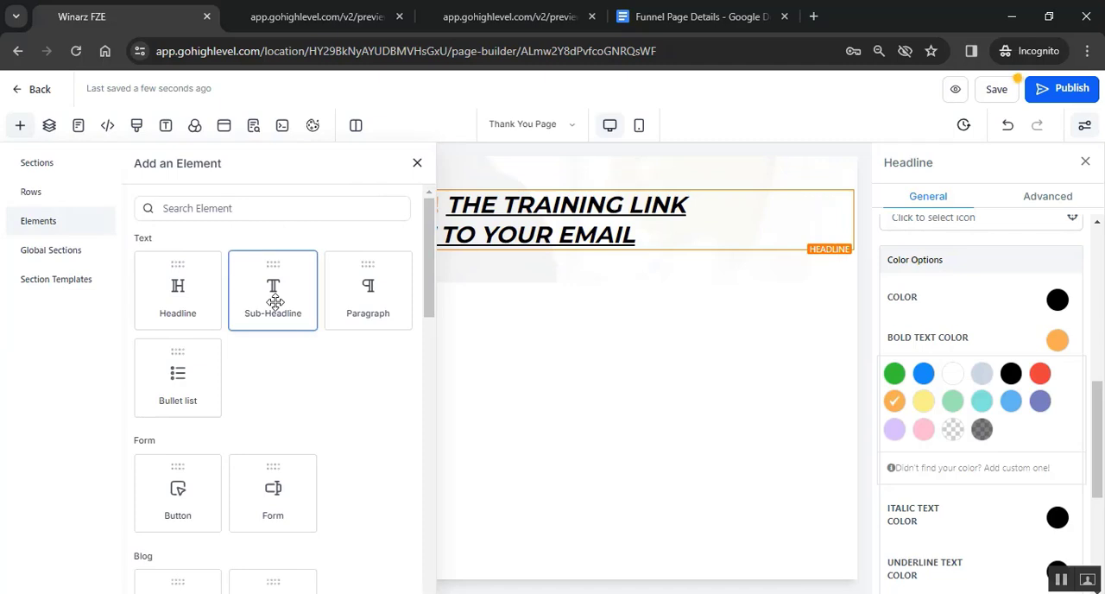
click(275, 301)
triple_click(484, 259)
key(ctrl+v)
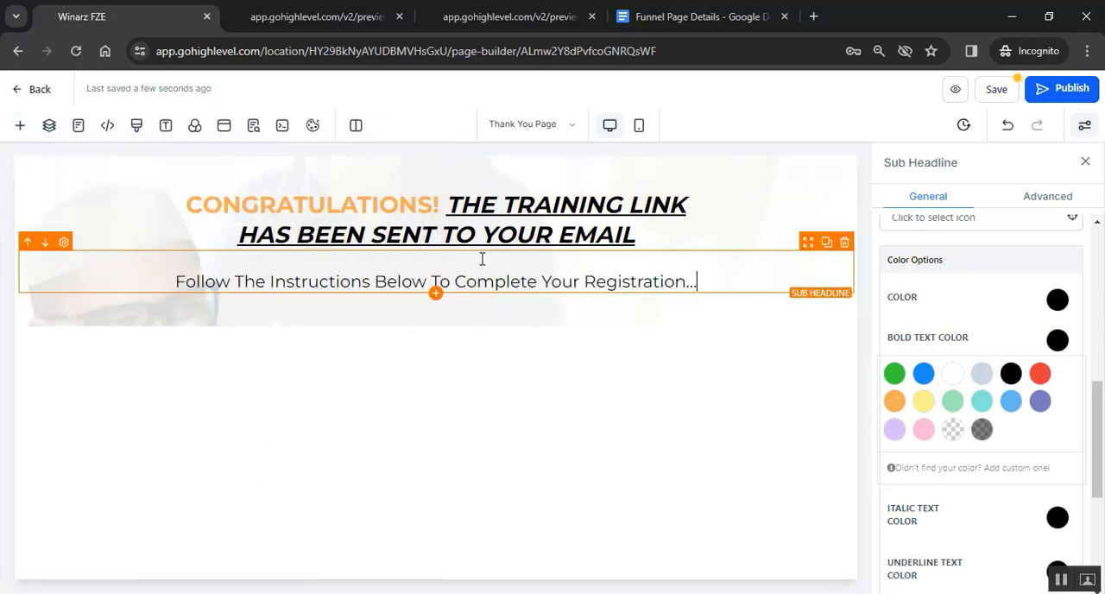
key(Delete)
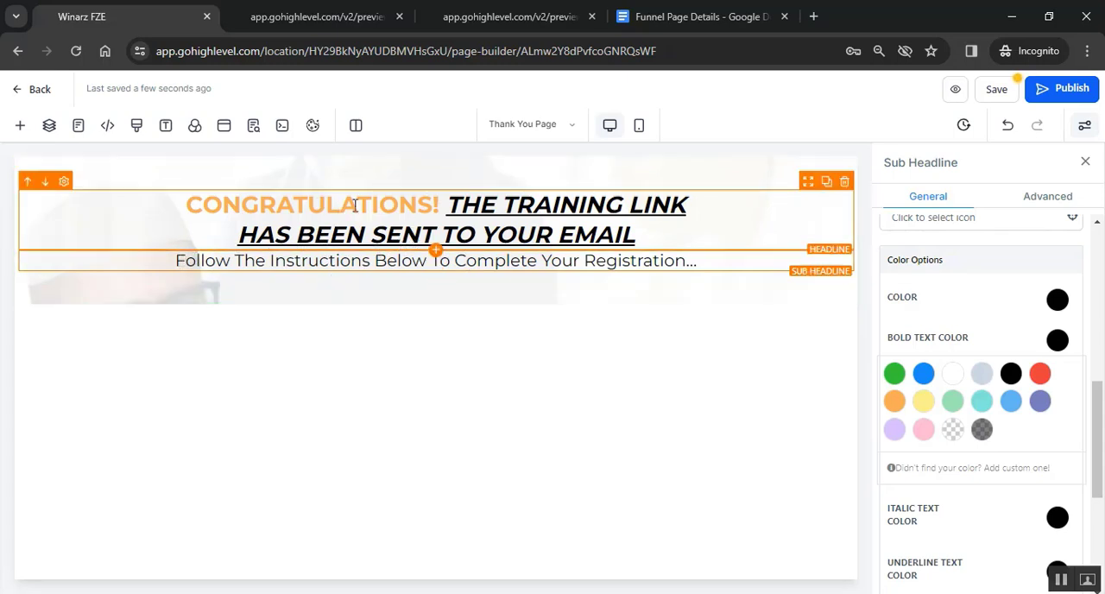
- Set the sub-headline's top margin to 20 px
click(466, 260)
scroll(963, 324, up, 4)
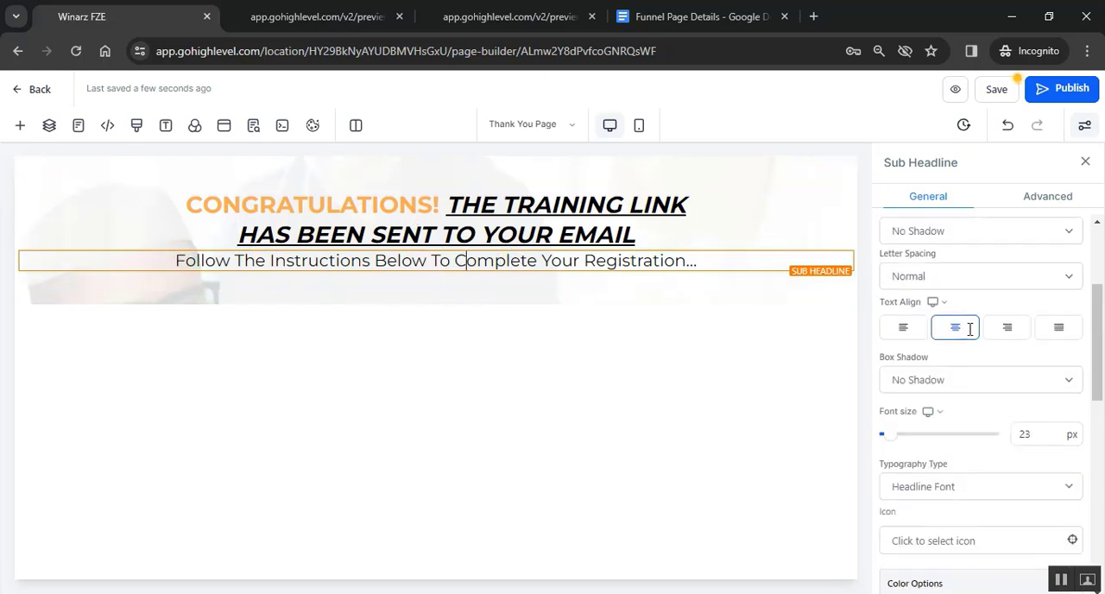
scroll(970, 328, down, 7)
click(981, 451)
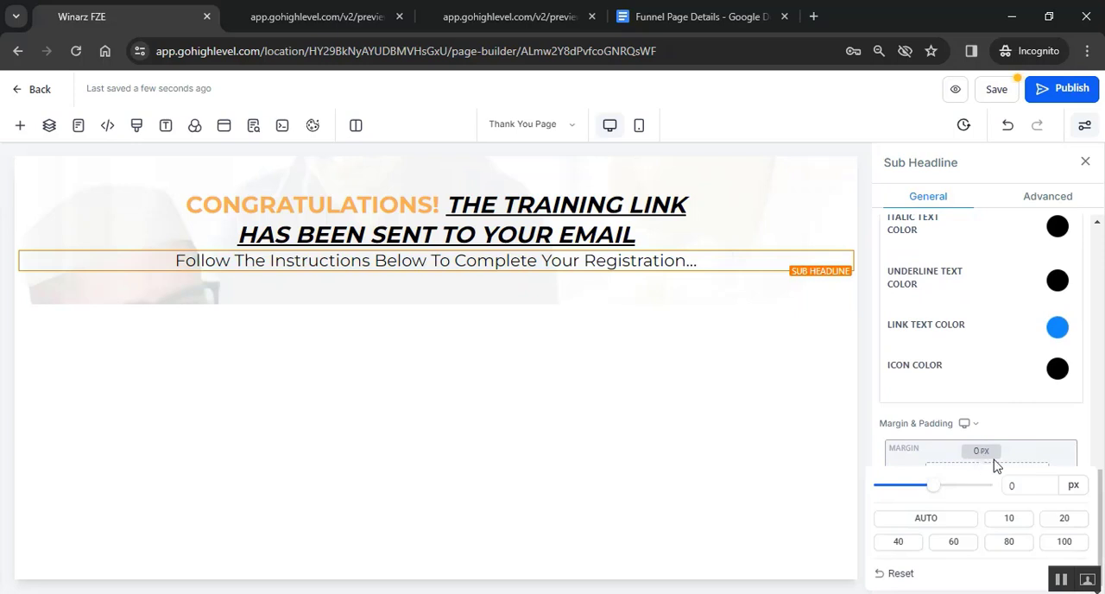
click(1066, 519)
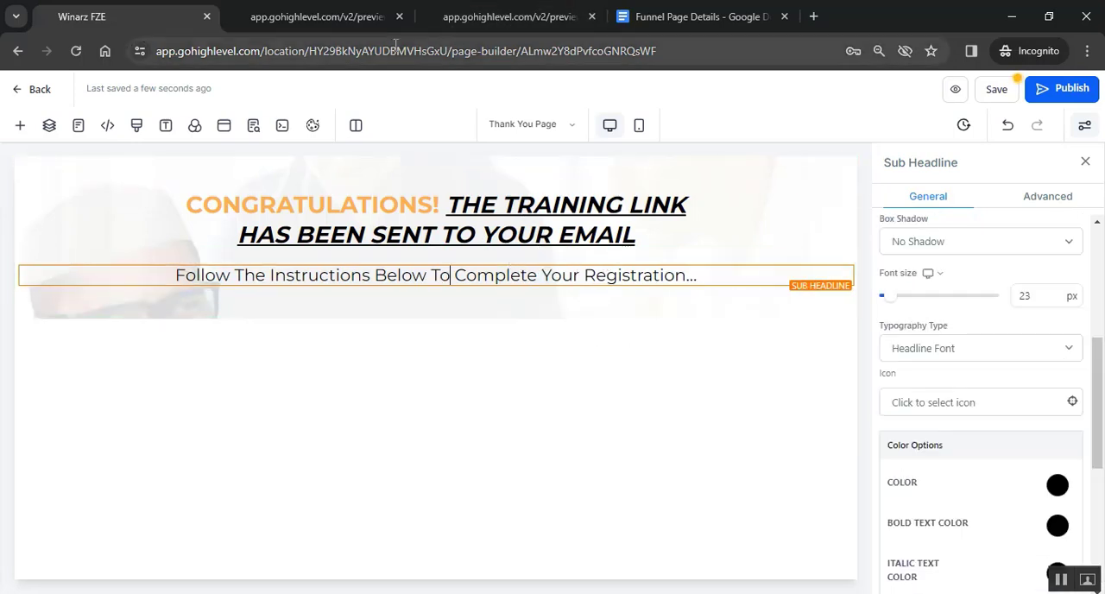
- Check the "Step 1:" heading on the sample page and add a Headline element below the sub-headline
click(492, 17)
scroll(587, 348, up, 1)
drag(477, 242, 653, 262)
click(518, 250)
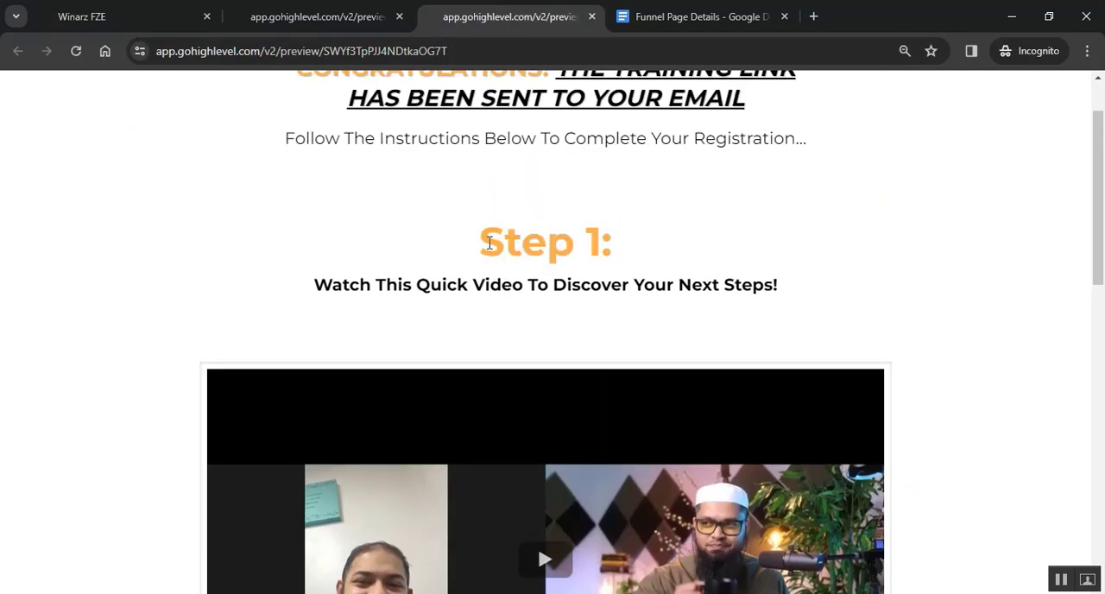
click(155, 16)
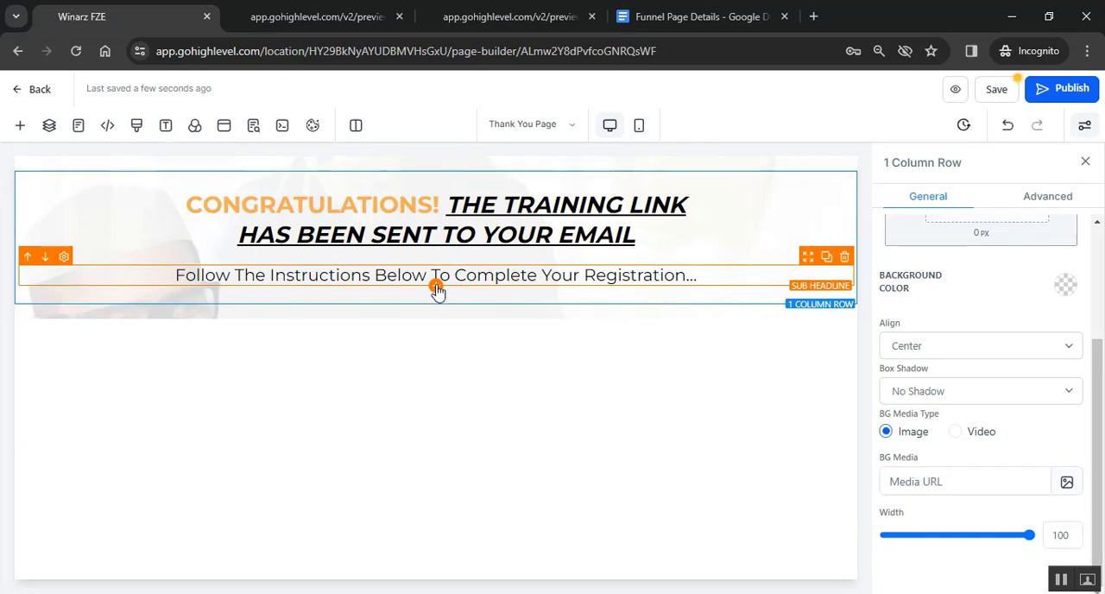
click(437, 290)
click(181, 300)
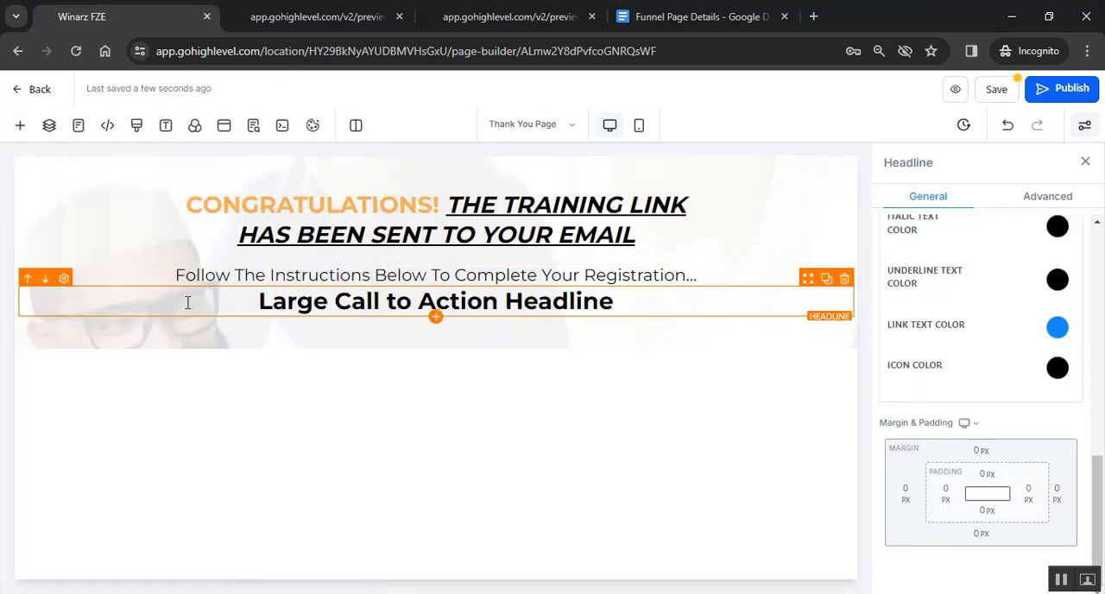
- Replace the new headline's placeholder with the "Step 1:" text copied from the sample thank-you page
click(520, 6)
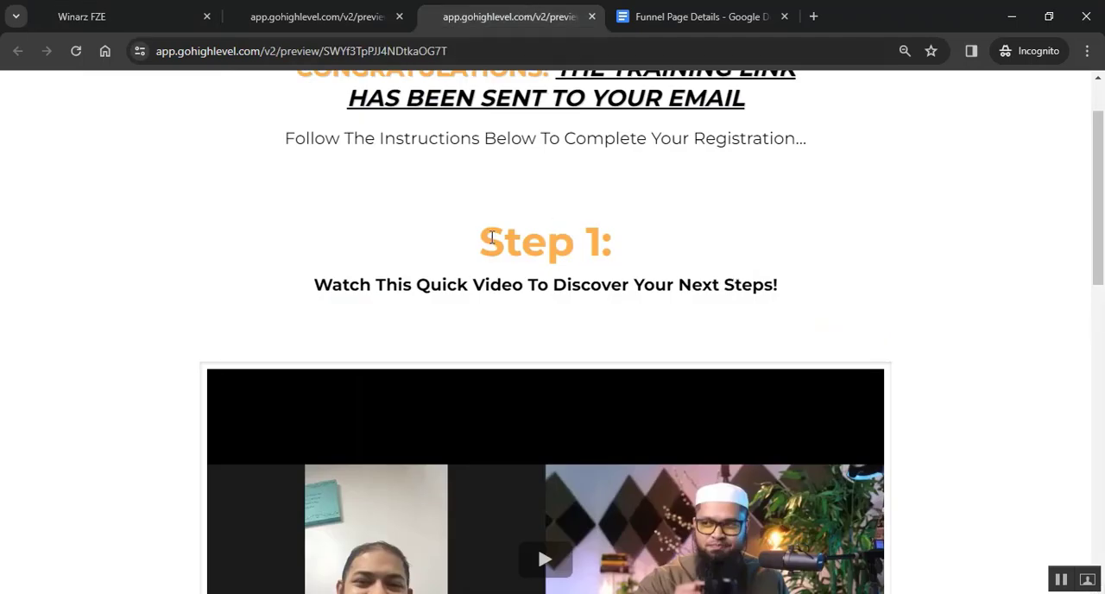
drag(492, 238, 615, 245)
key(ctrl+1)
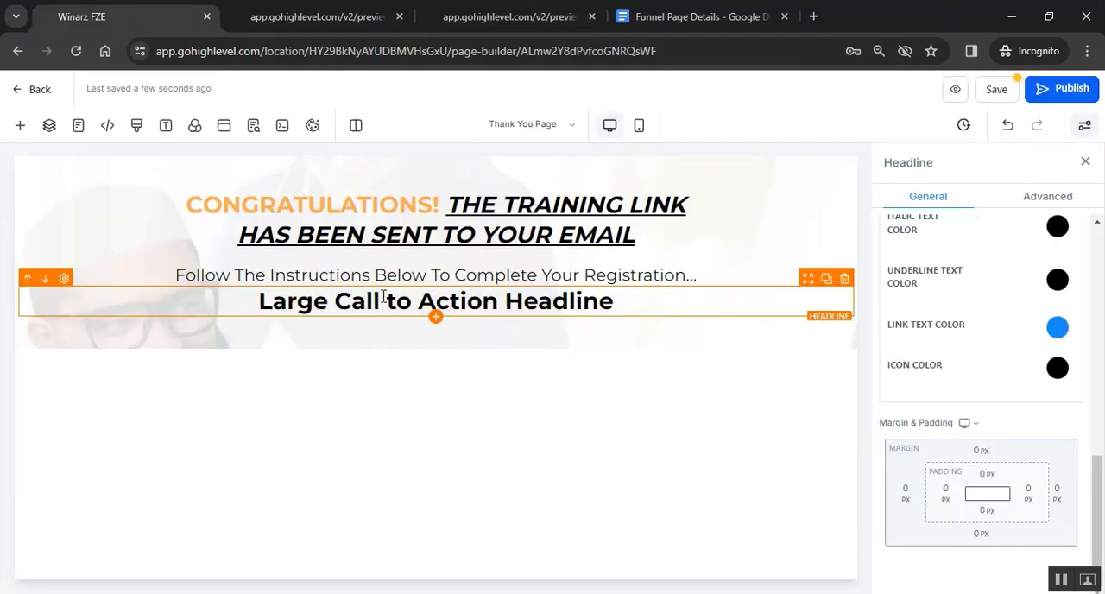
triple_click(384, 297)
key(ctrl+v)
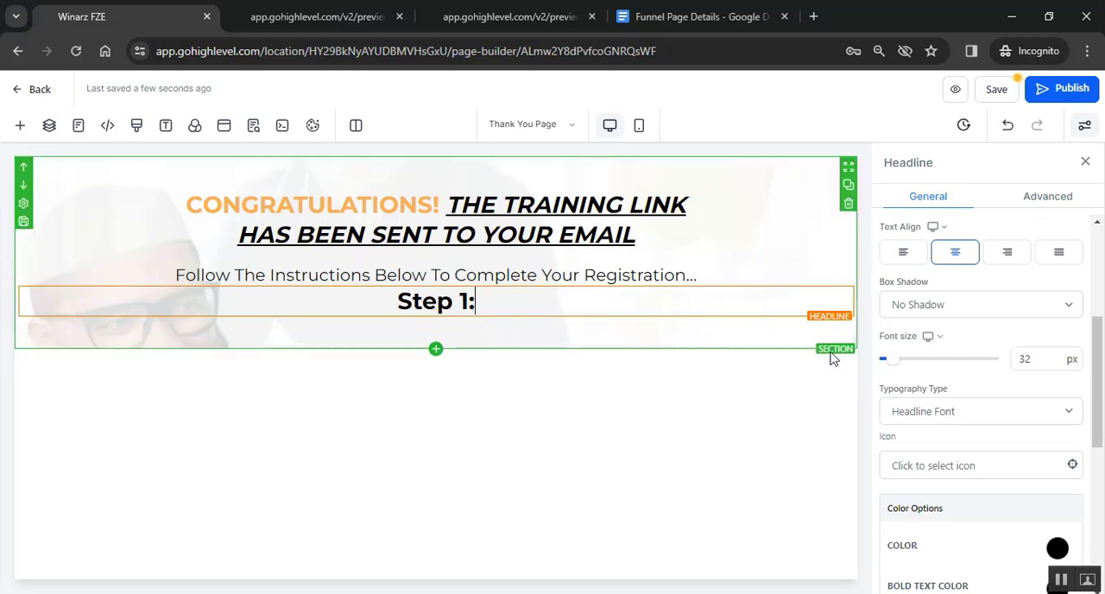
- Increase the "Step 1:" headline's font size and set its top margin to 60 px
click(1039, 361)
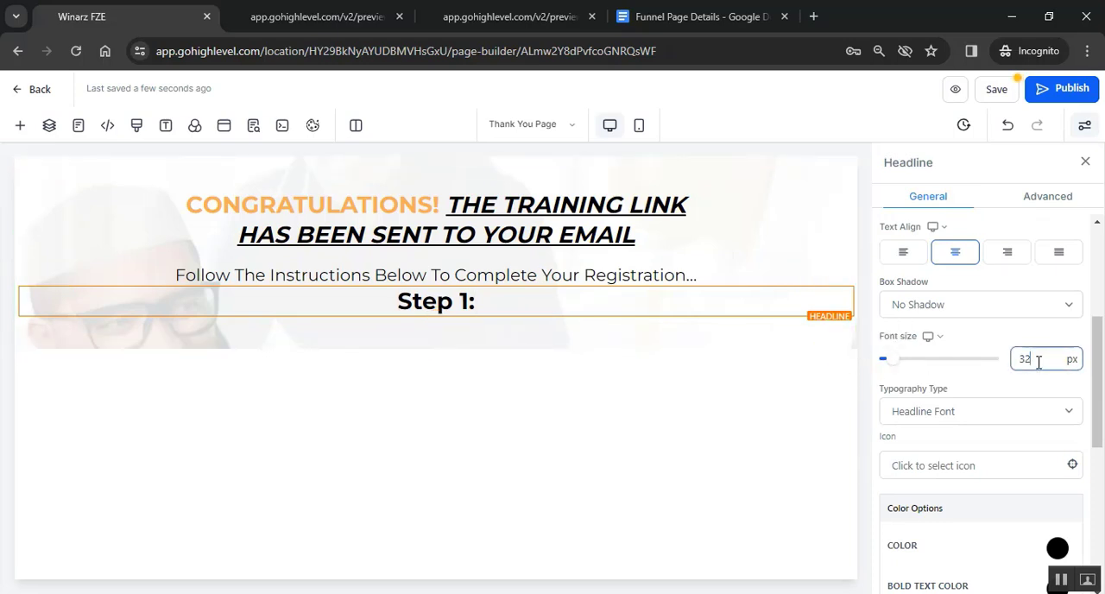
click(661, 387)
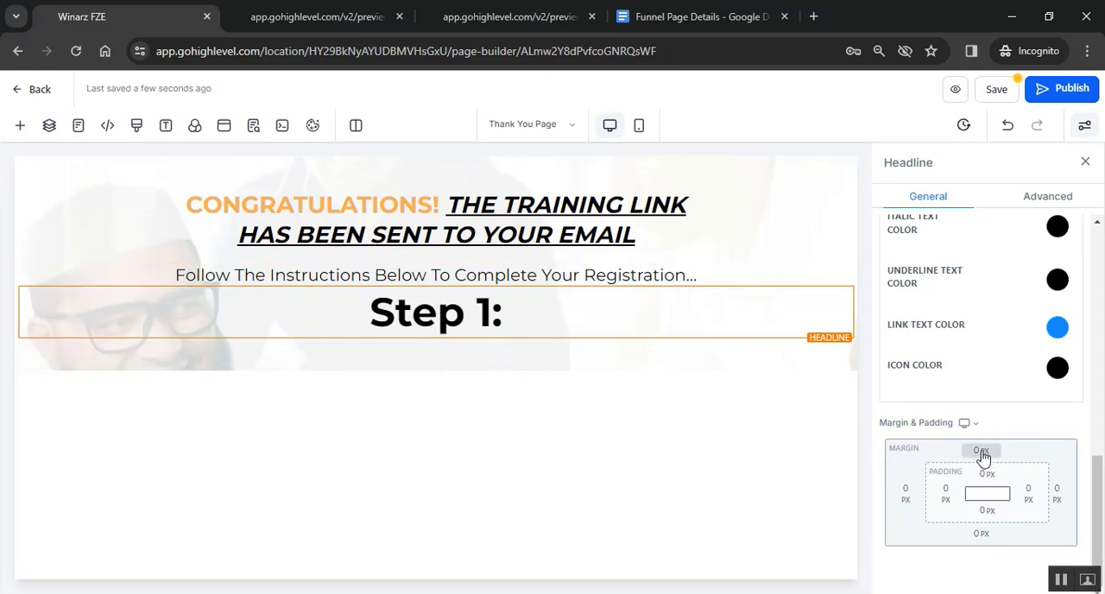
click(981, 451)
click(953, 542)
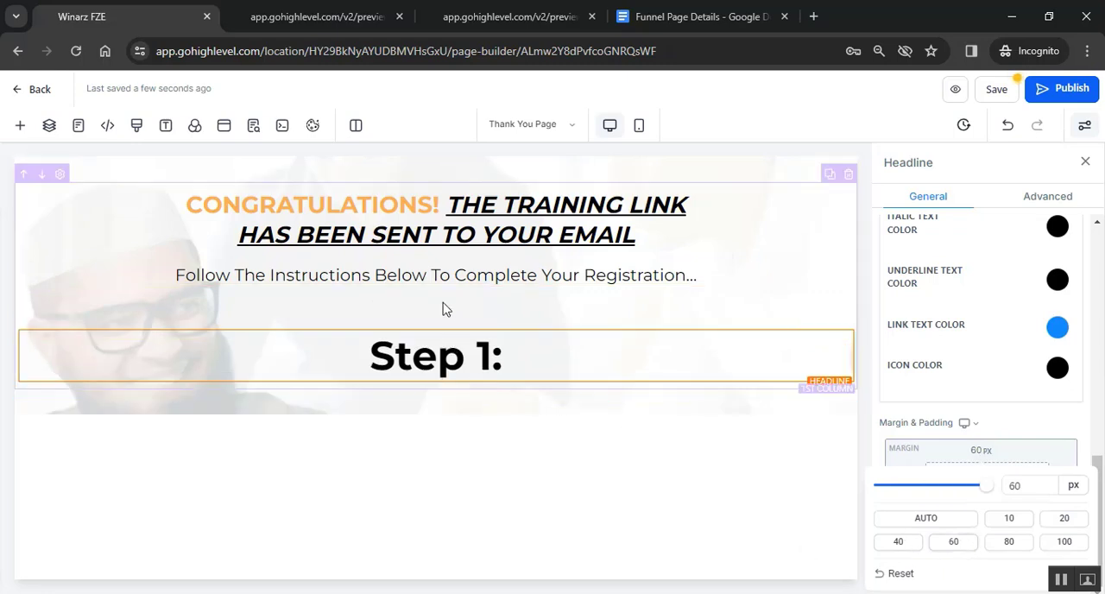
click(541, 424)
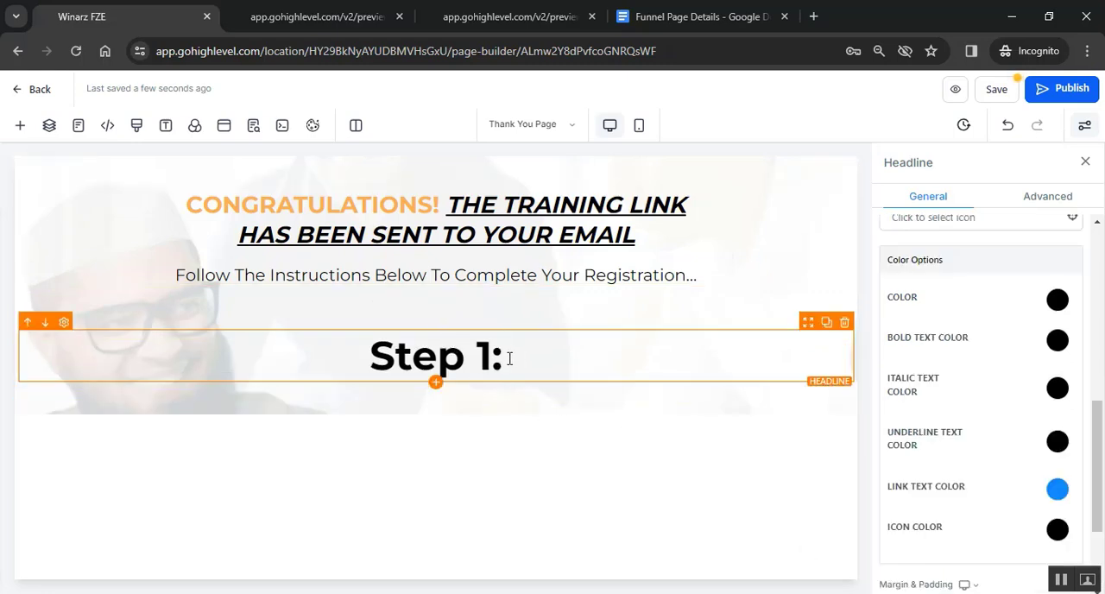
- Set the bold text color of the "Step 1:" headline to orange
drag(510, 359, 386, 356)
click(431, 355)
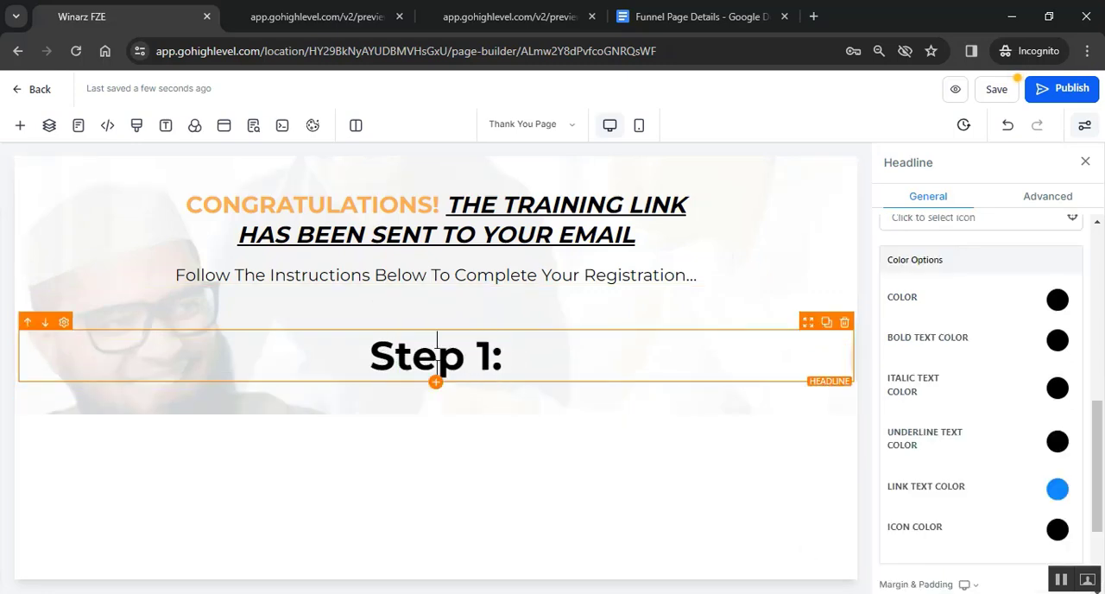
click(1058, 341)
click(895, 401)
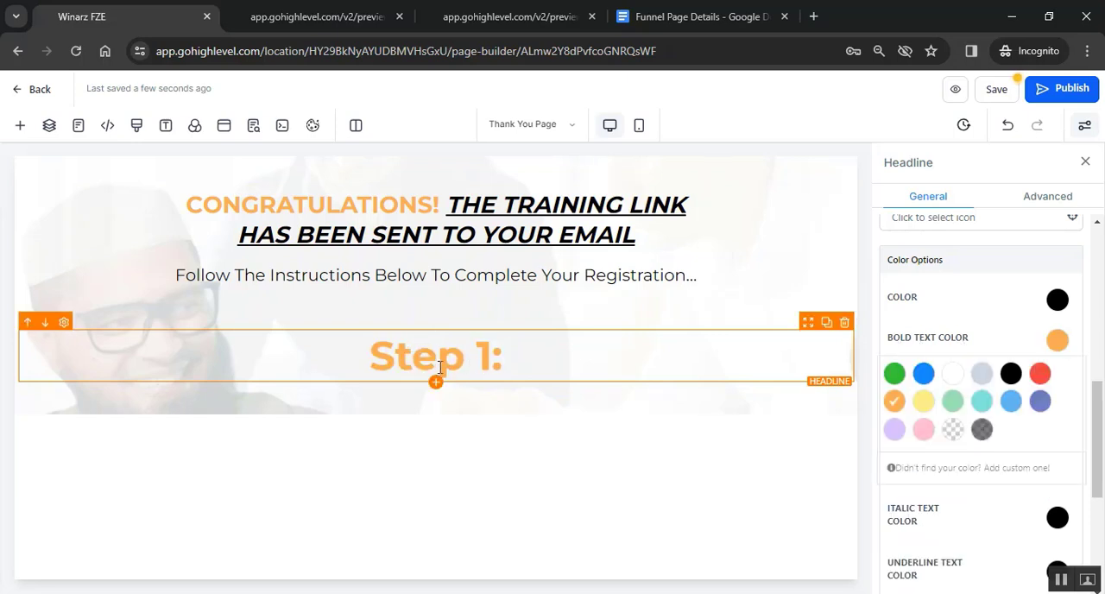
- Copy the line "Watch This Quick Video To Discover Your Next Steps!" from the sample thank-you page
click(510, 16)
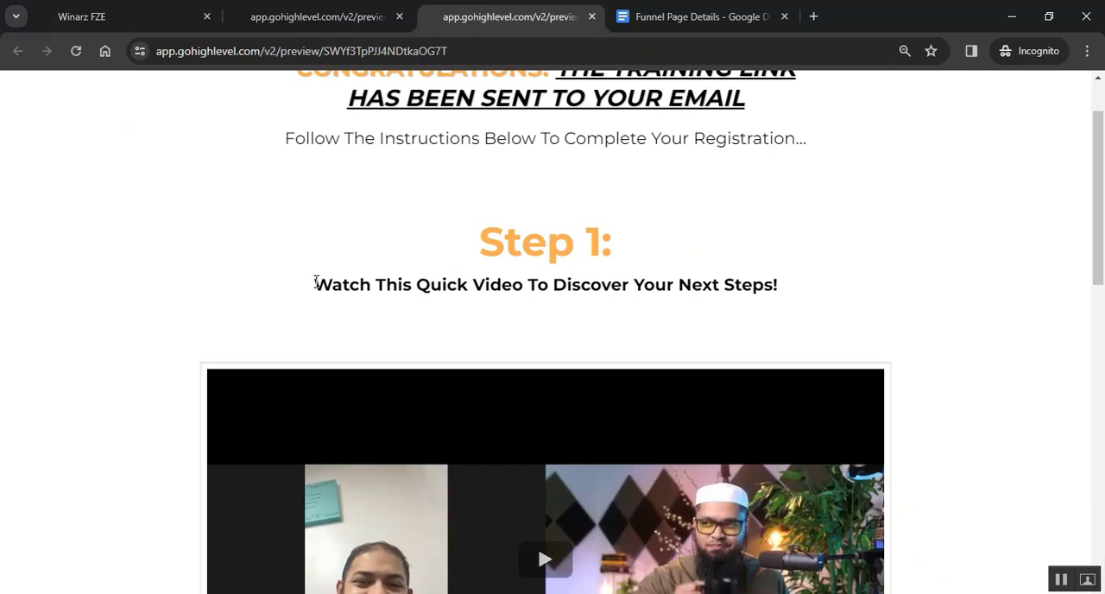
drag(316, 283, 782, 298)
right_click(640, 295)
click(656, 306)
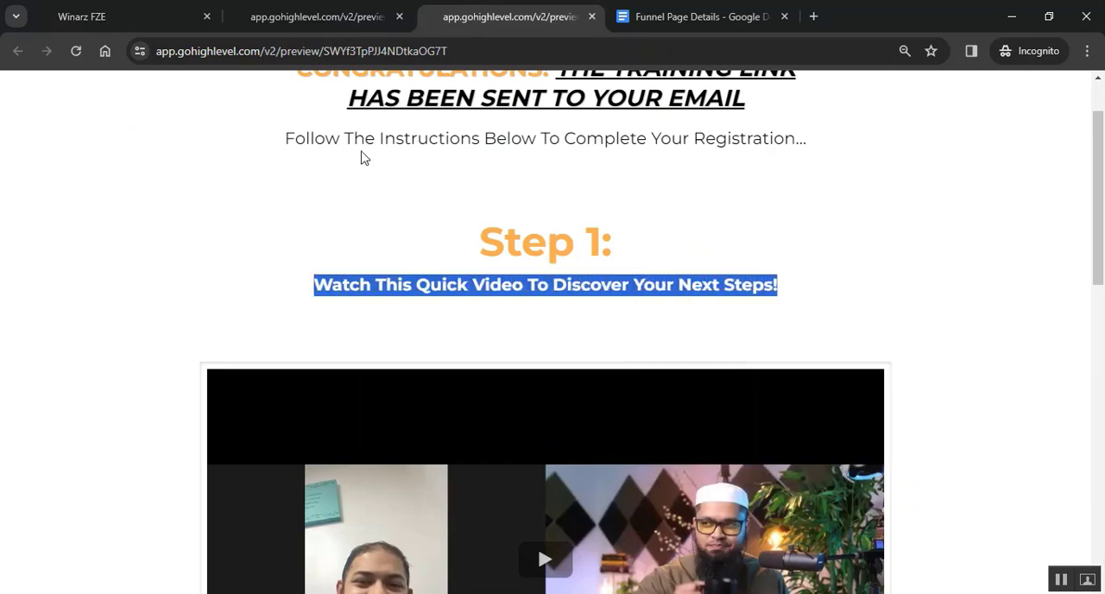
click(135, 12)
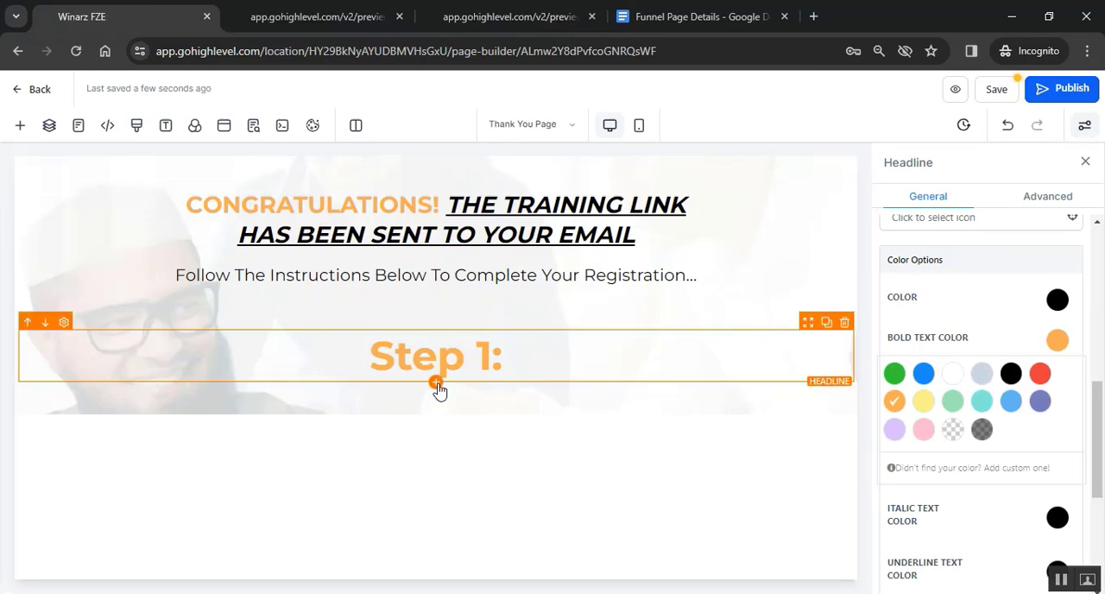
- Add a Sub-Headline below "Step 1:" and replace its placeholder with the copied "Watch This Quick Video To Discover Your Next Steps!" line
click(437, 383)
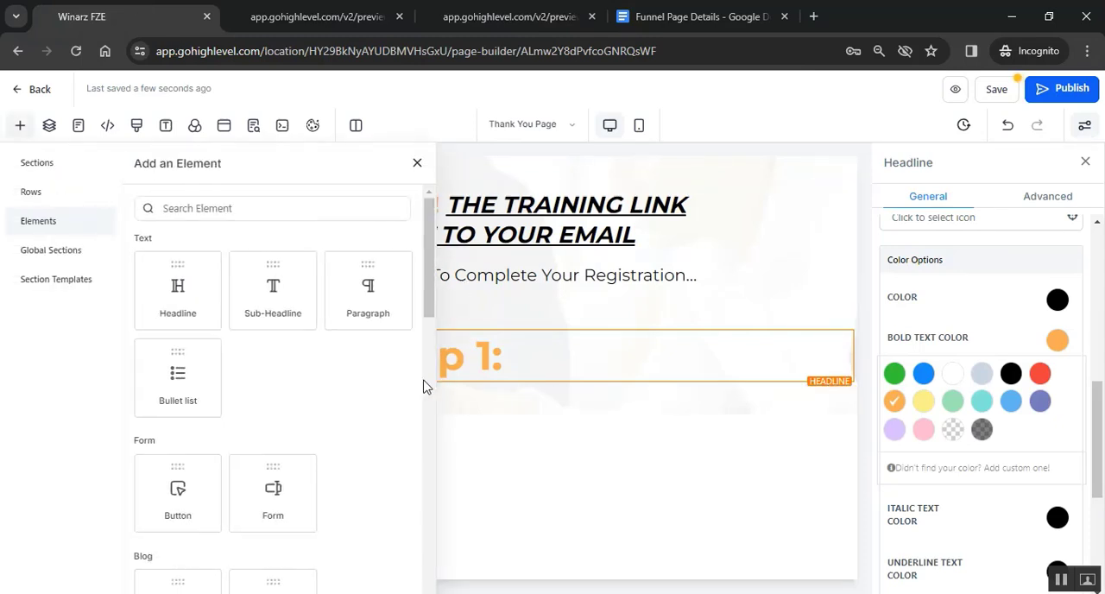
click(274, 300)
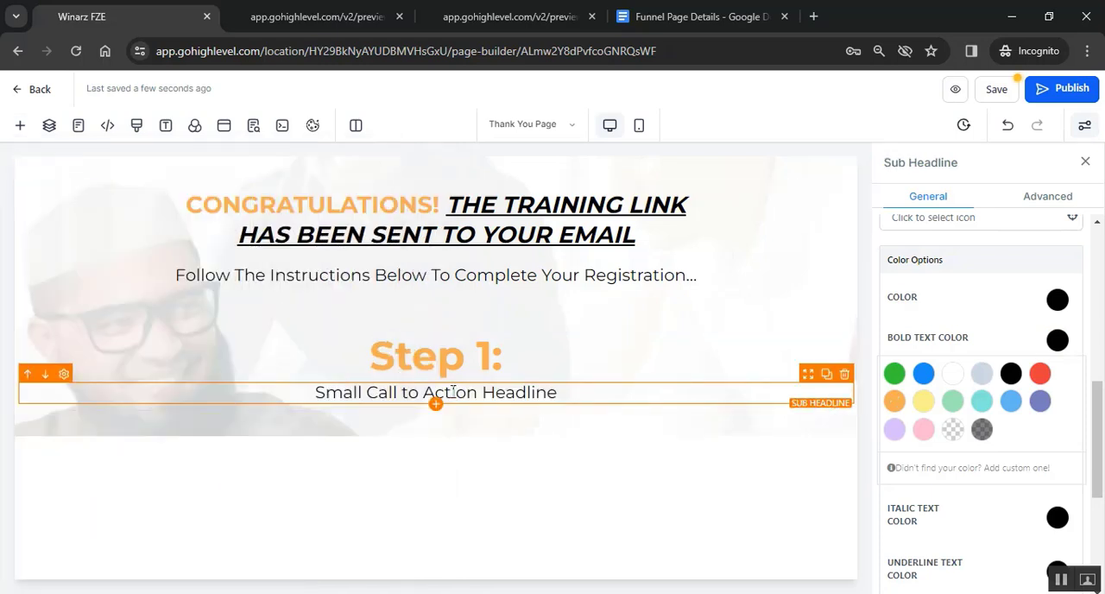
triple_click(453, 391)
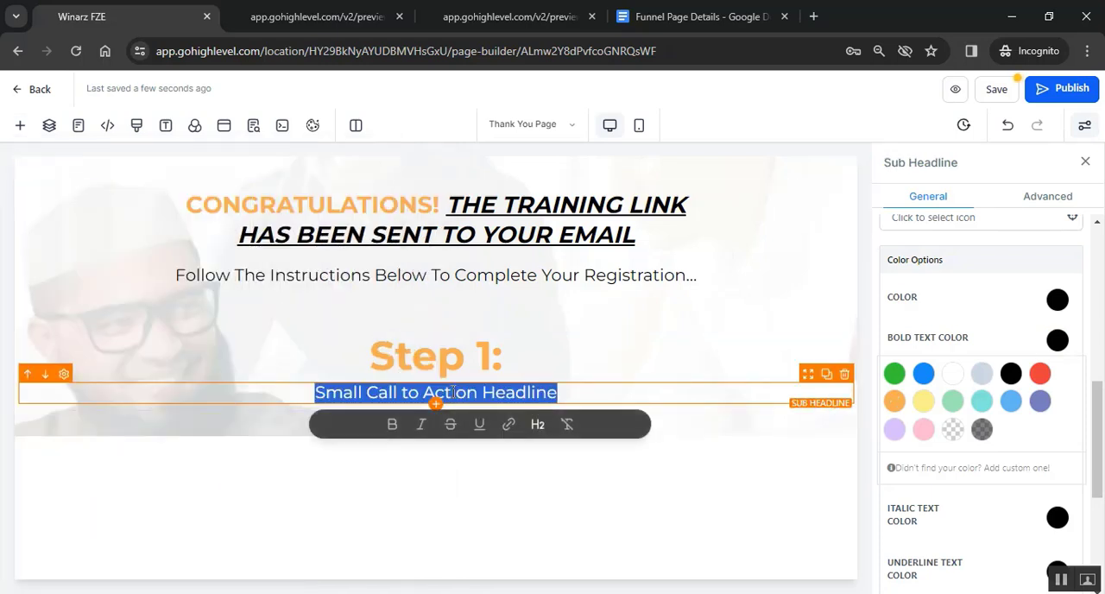
key(ctrl+v)
key(BackSpace)
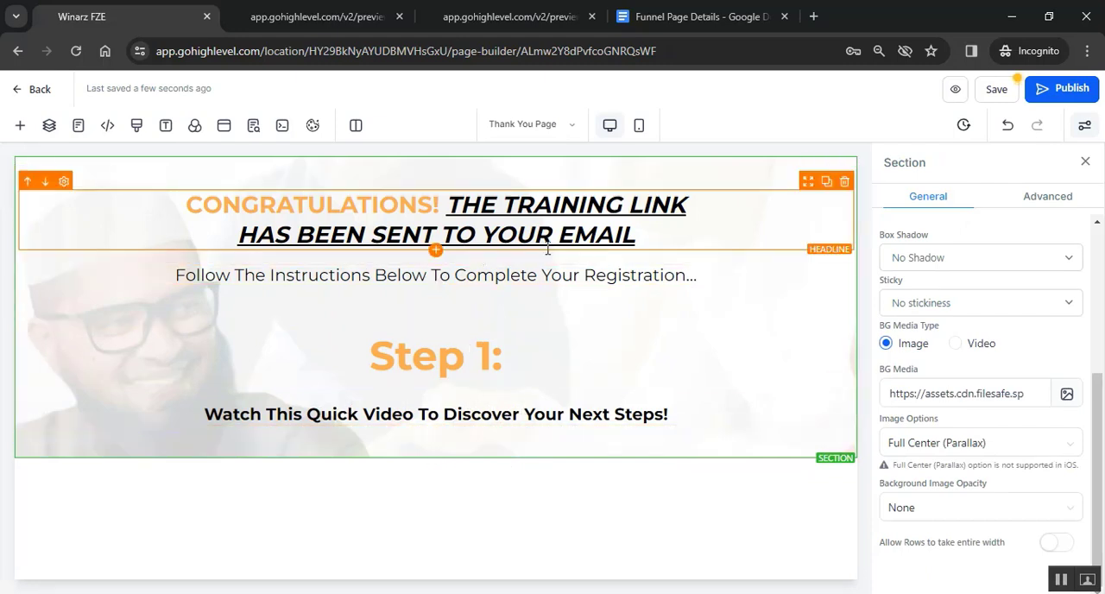
- Check the video on the sample page and add a Video element below the "Watch This Quick Video" sub-headline
click(513, 16)
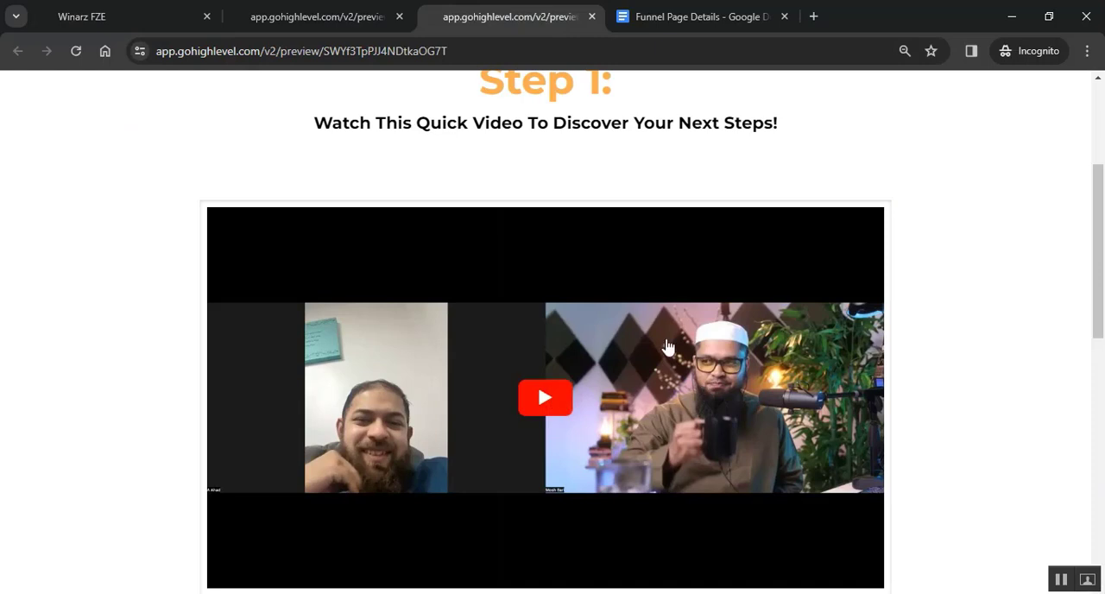
click(164, 8)
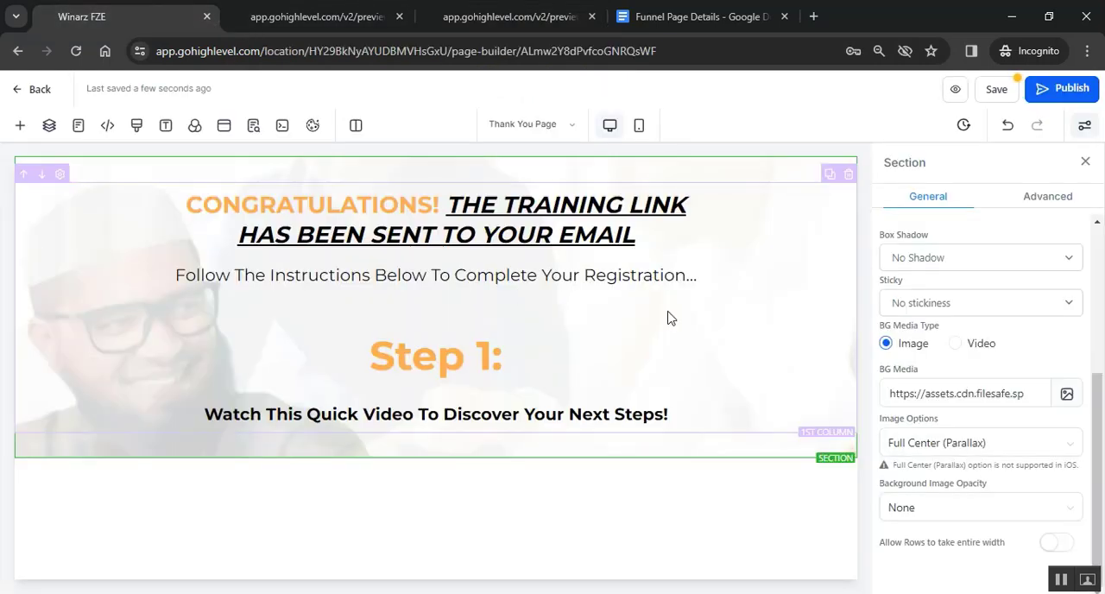
click(436, 428)
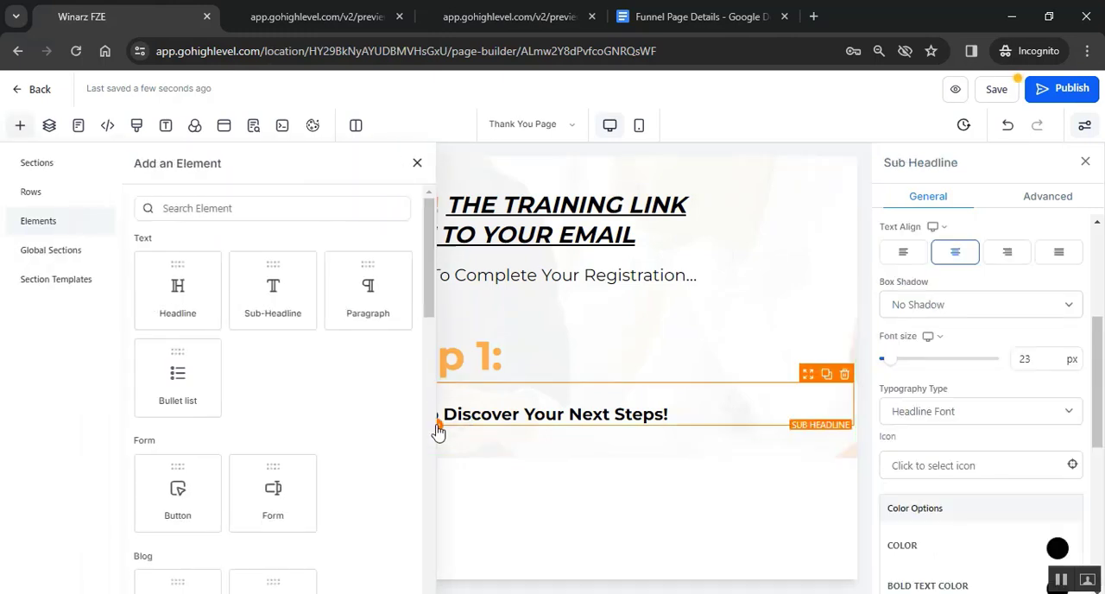
scroll(242, 390, down, 3)
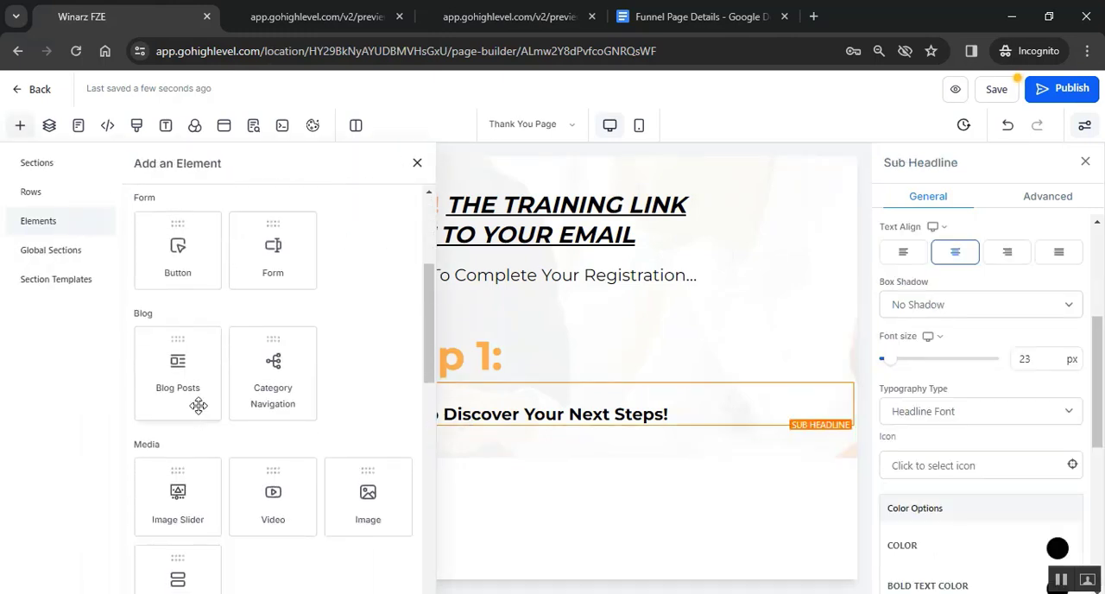
scroll(264, 466, down, 1)
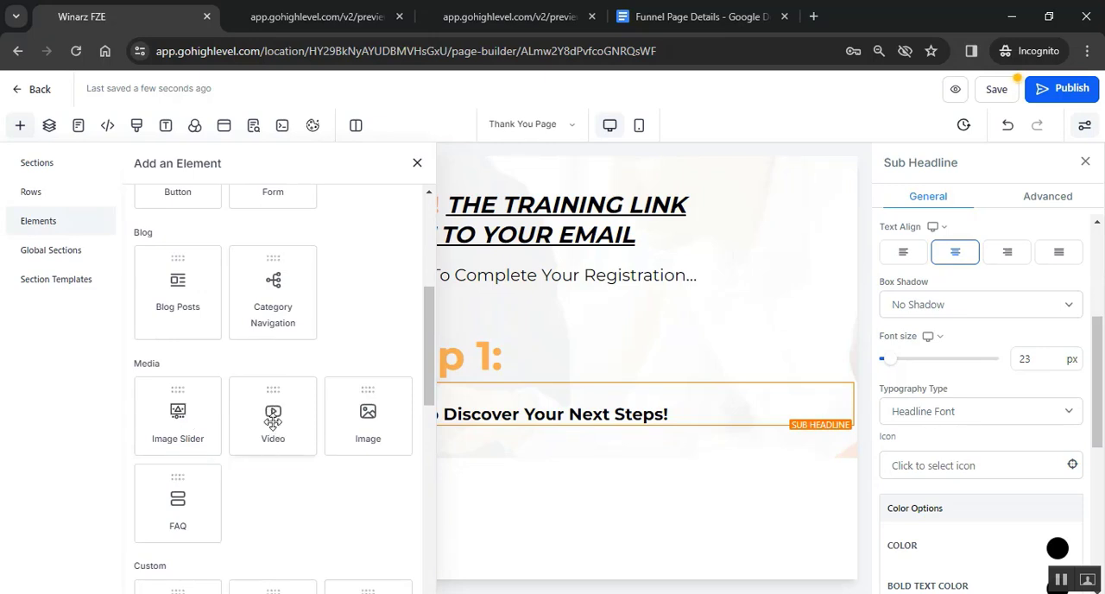
click(273, 420)
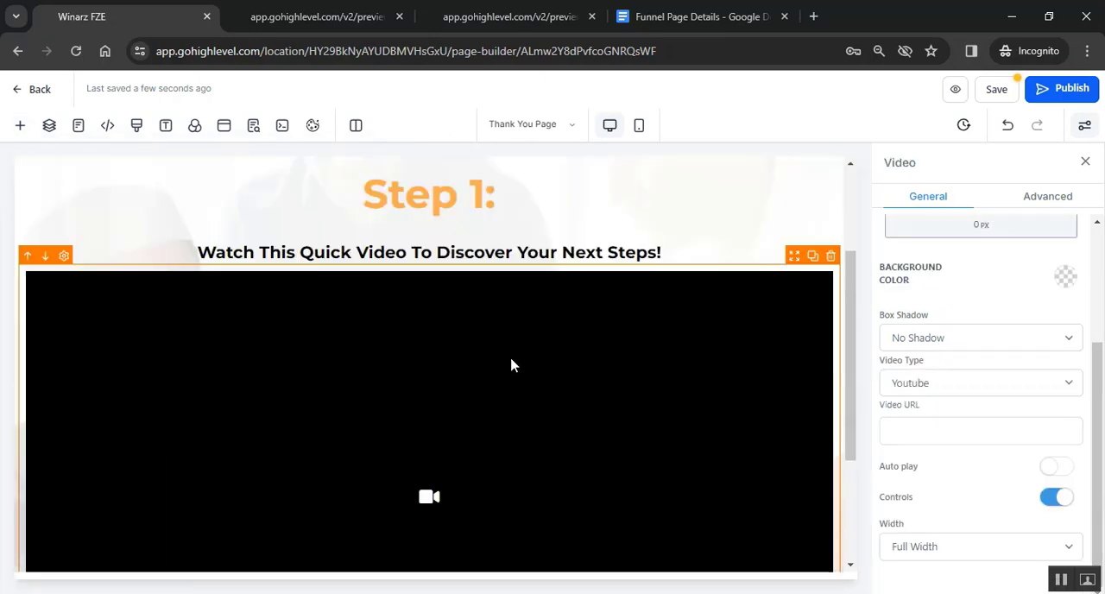
- Choose Youtube as the video type for the new Video element
scroll(522, 398, down, 1)
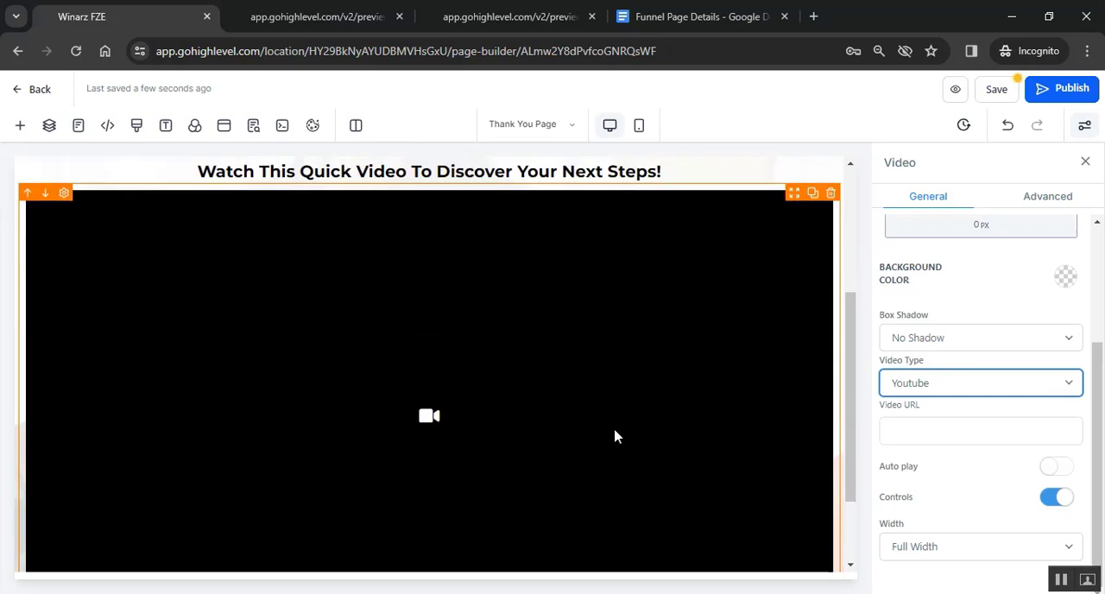
scroll(682, 411, down, 1)
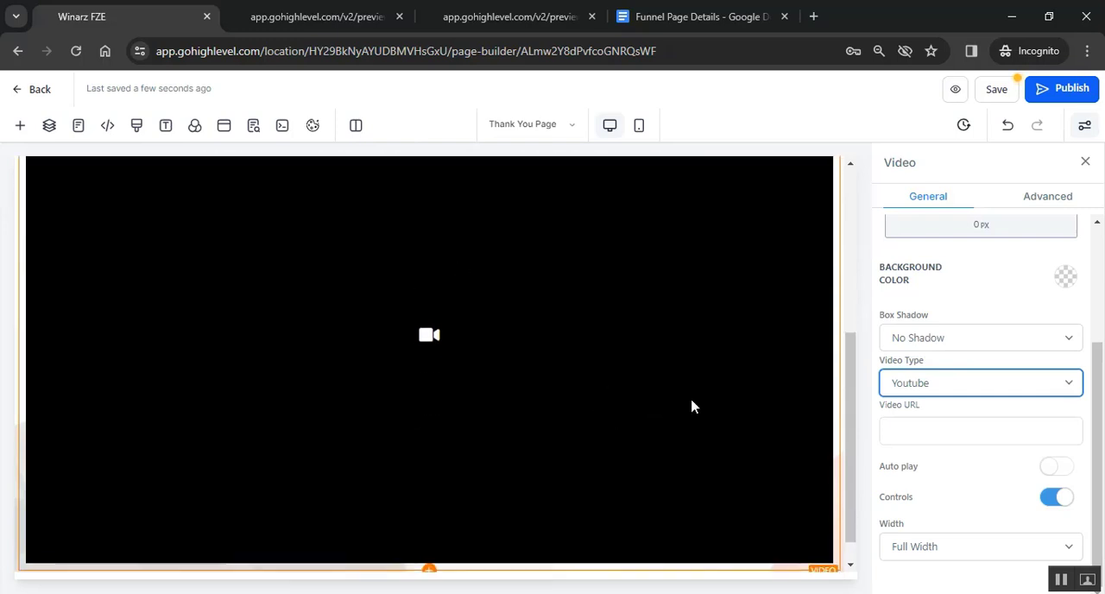
click(959, 393)
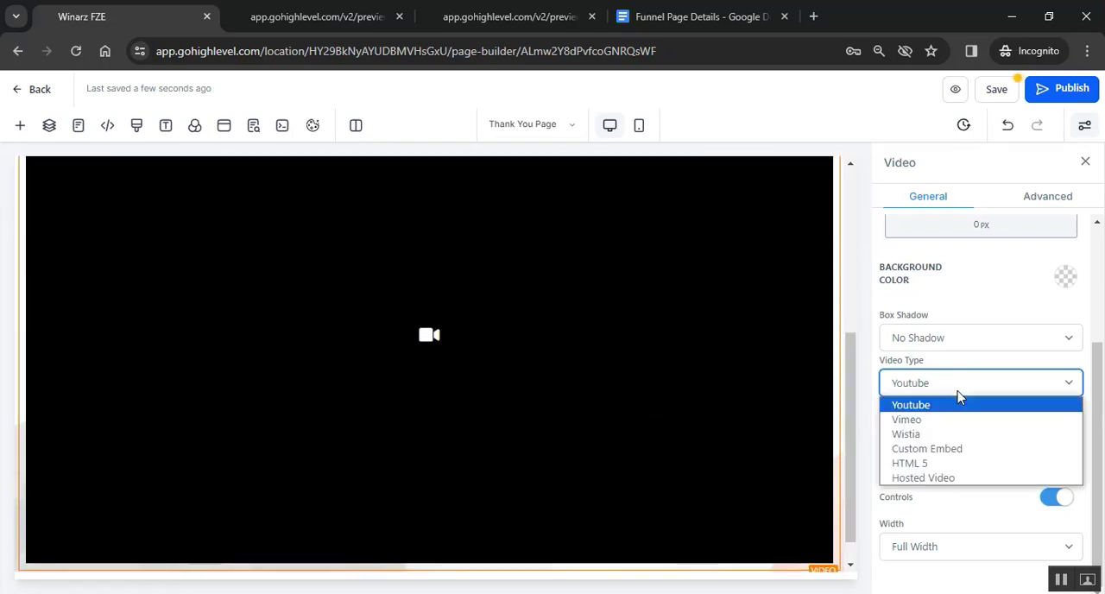
click(959, 403)
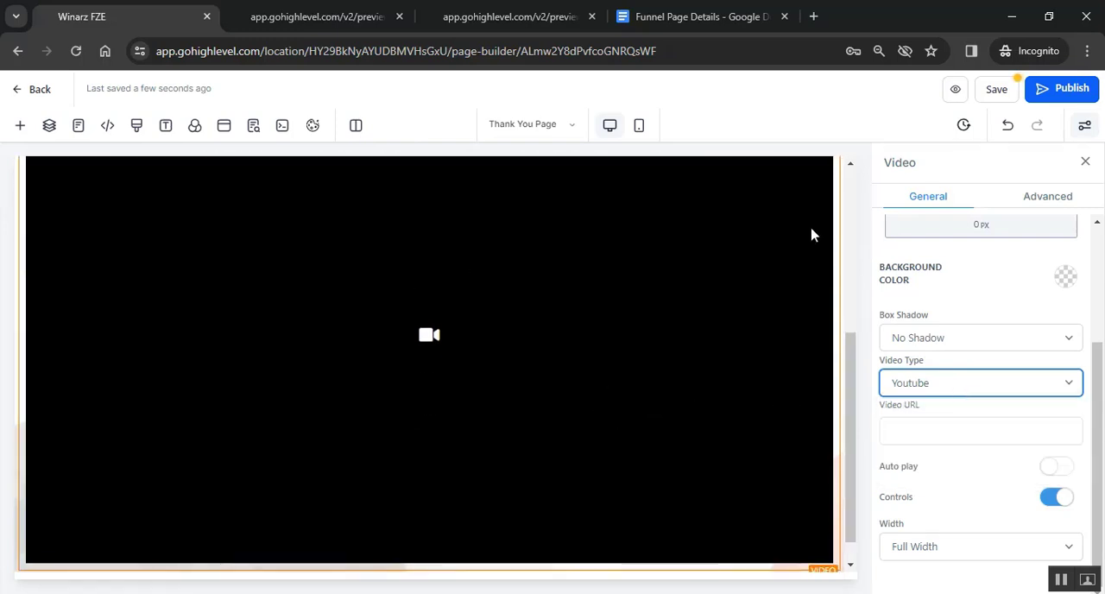
- Copy the Video link from the Funnel Page Details document and paste it as the Video element's URL
click(703, 17)
click(390, 269)
click(429, 314)
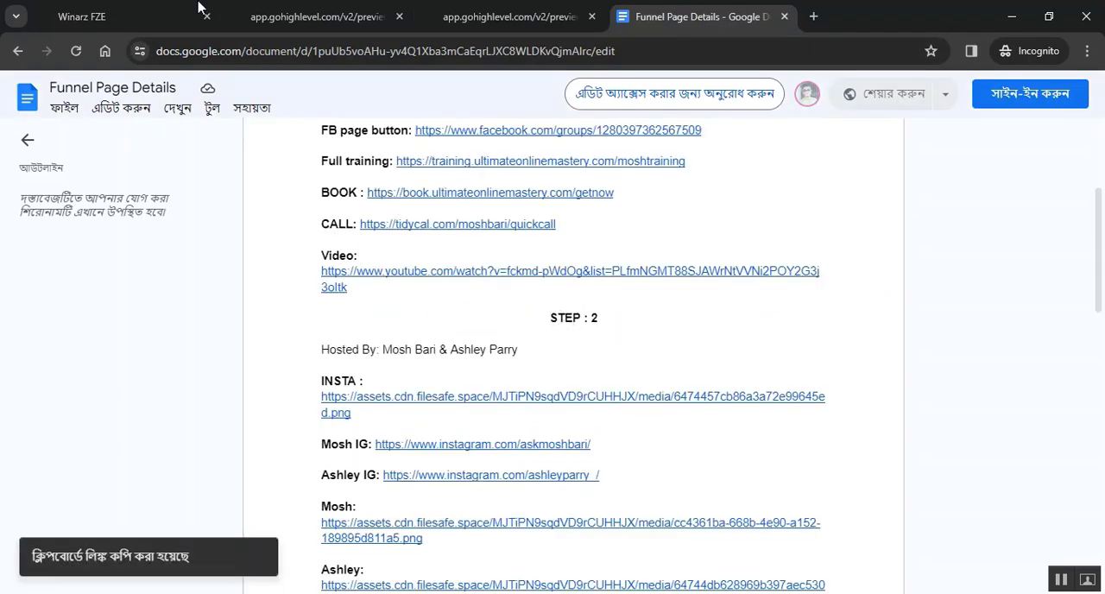
click(130, 16)
right_click(926, 426)
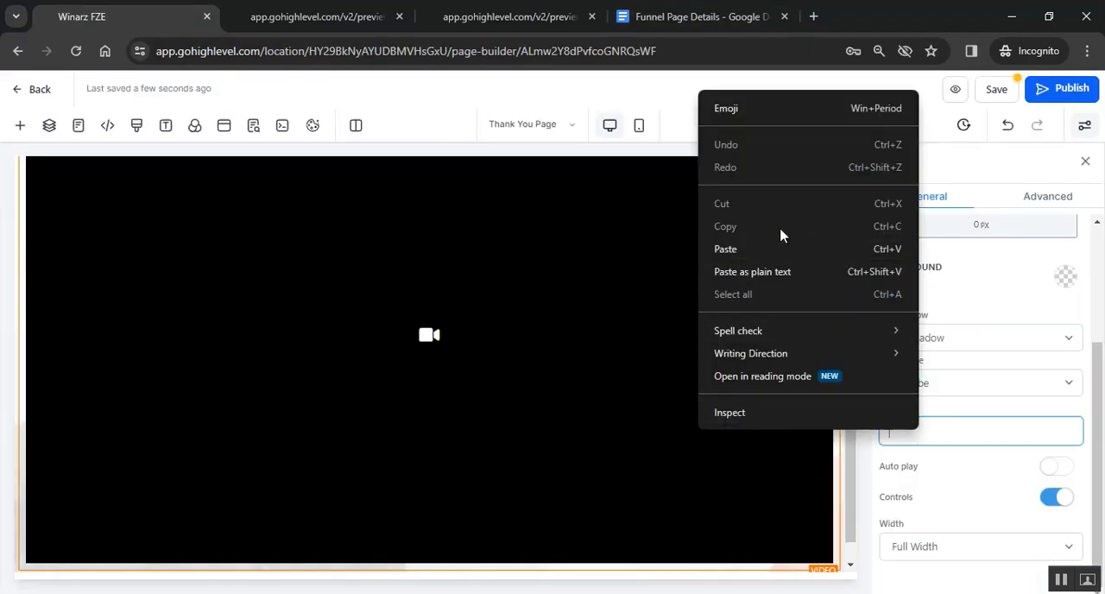
click(768, 249)
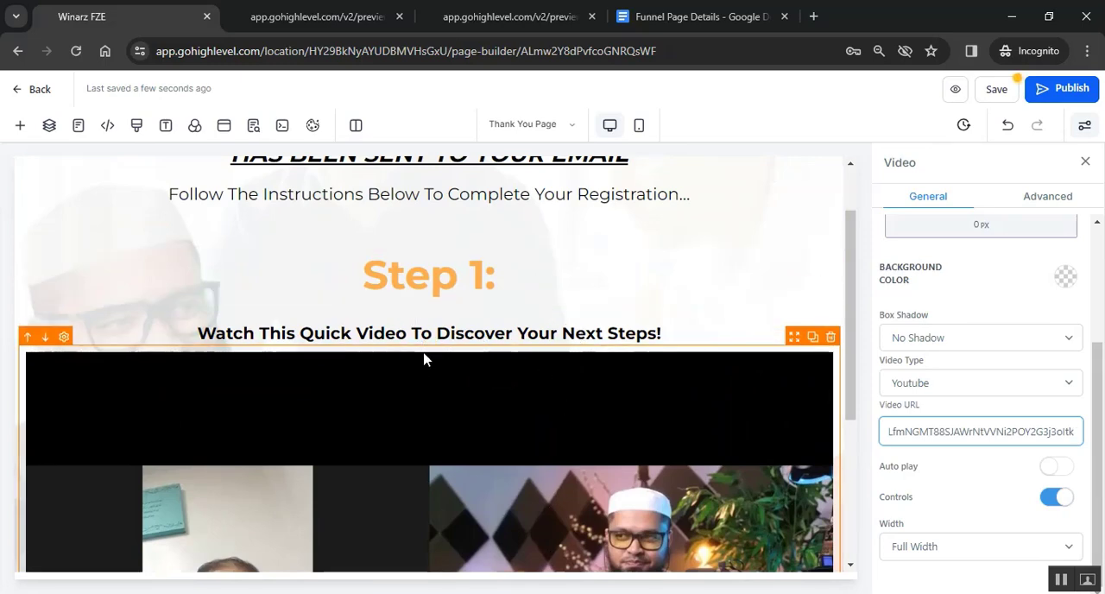
scroll(428, 359, down, 1)
scroll(981, 333, up, 2)
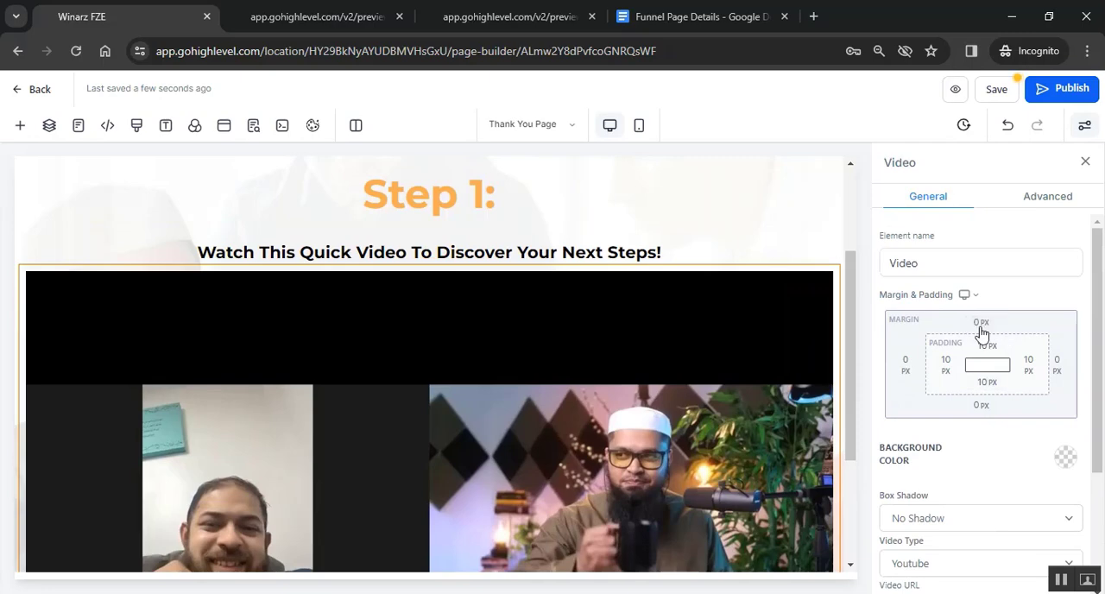
- Set the video's top margin to 40 px, its left and right margins to 100 px, and its side padding to 0
click(585, 303)
scroll(585, 311, down, 2)
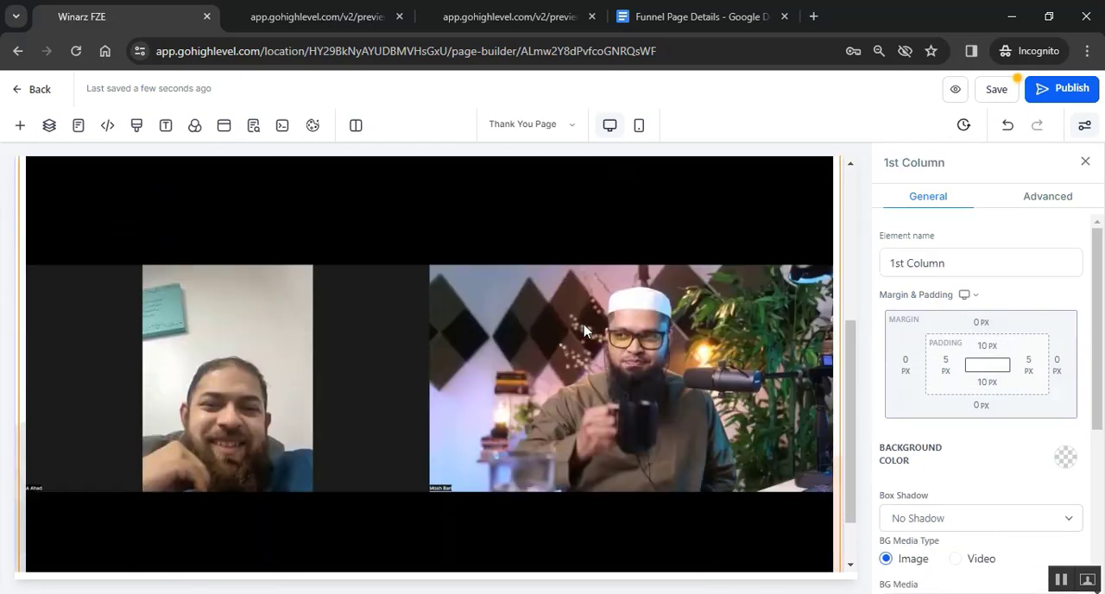
scroll(584, 331, down, 1)
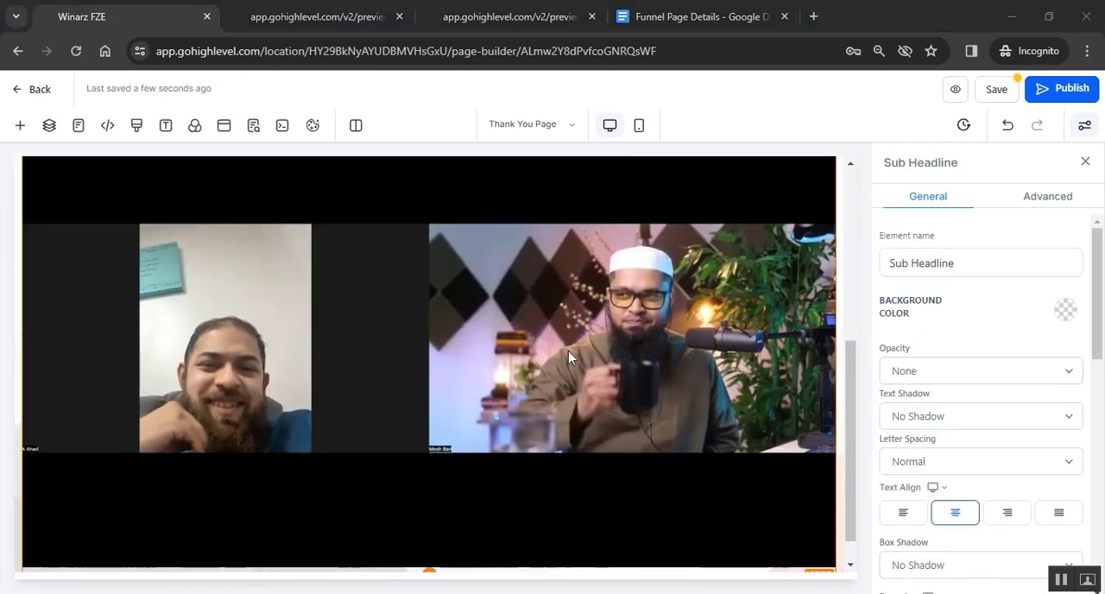
scroll(545, 279, up, 2)
scroll(555, 317, down, 2)
click(669, 321)
click(920, 377)
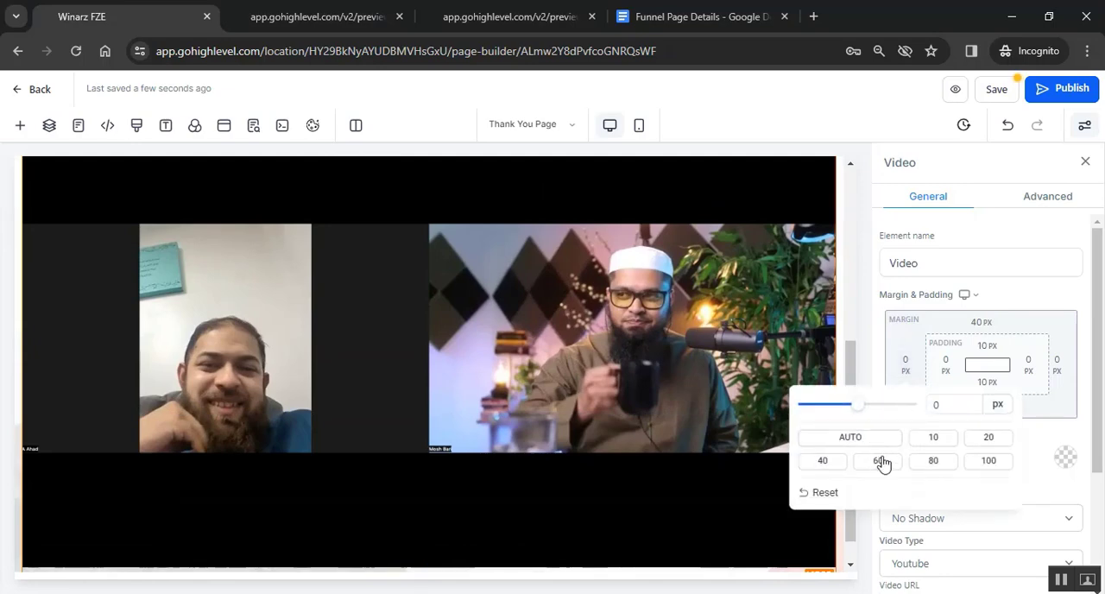
click(993, 462)
click(1060, 371)
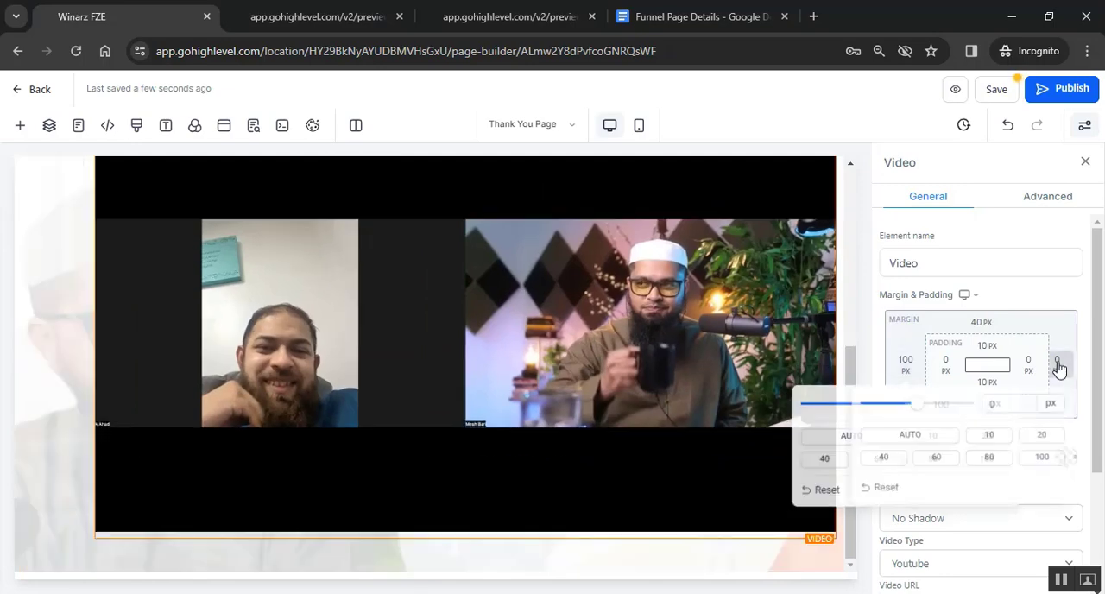
click(1041, 460)
scroll(645, 399, up, 2)
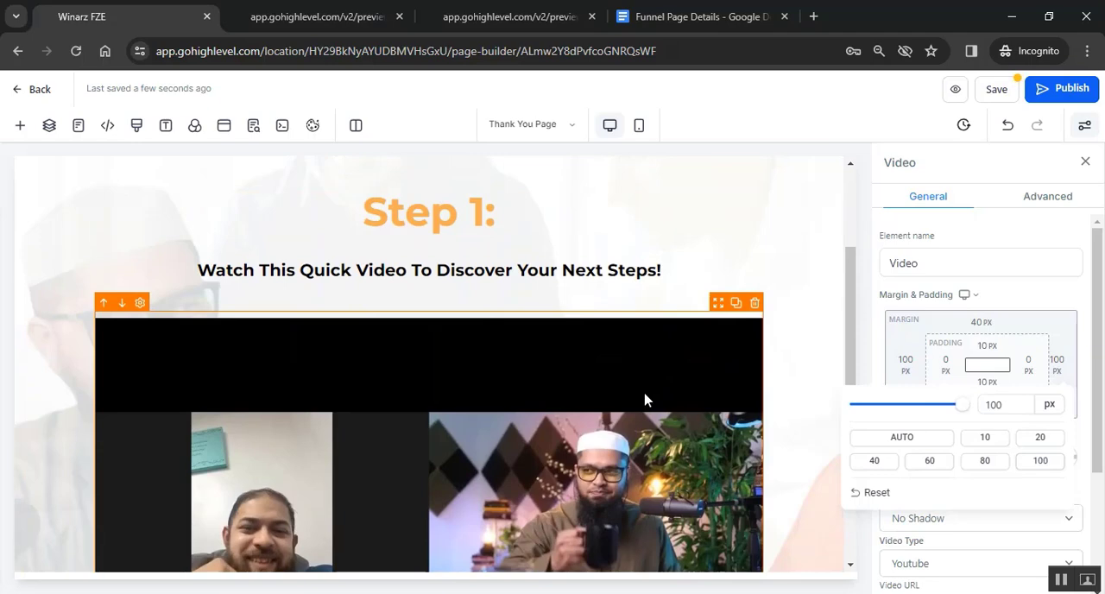
scroll(645, 399, down, 2)
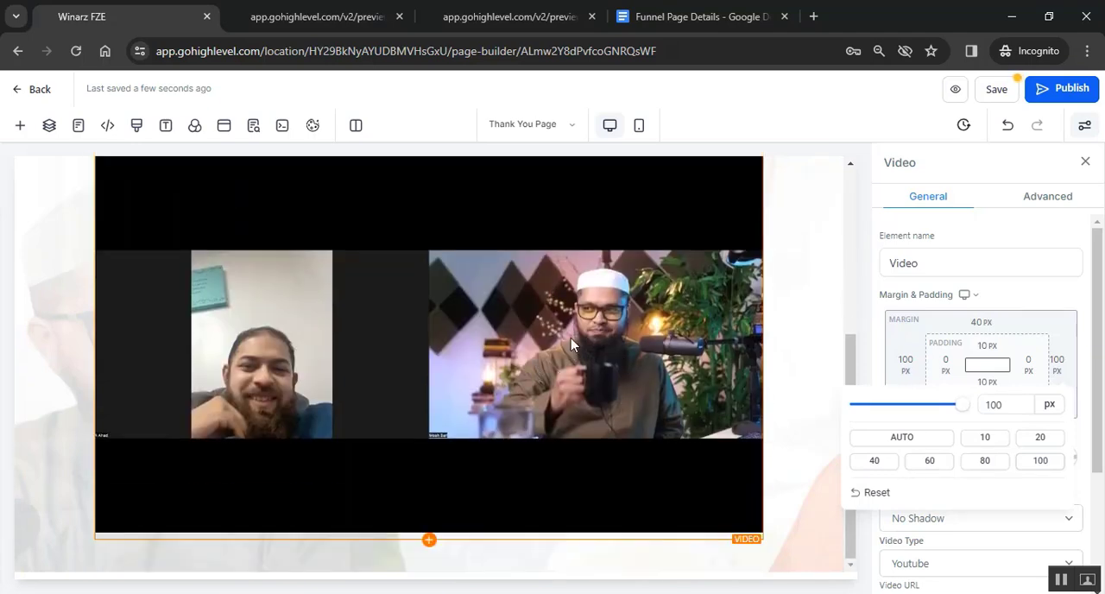
- Apply a 20% Inner Shadow as the video's box shadow
click(583, 295)
scroll(977, 363, down, 2)
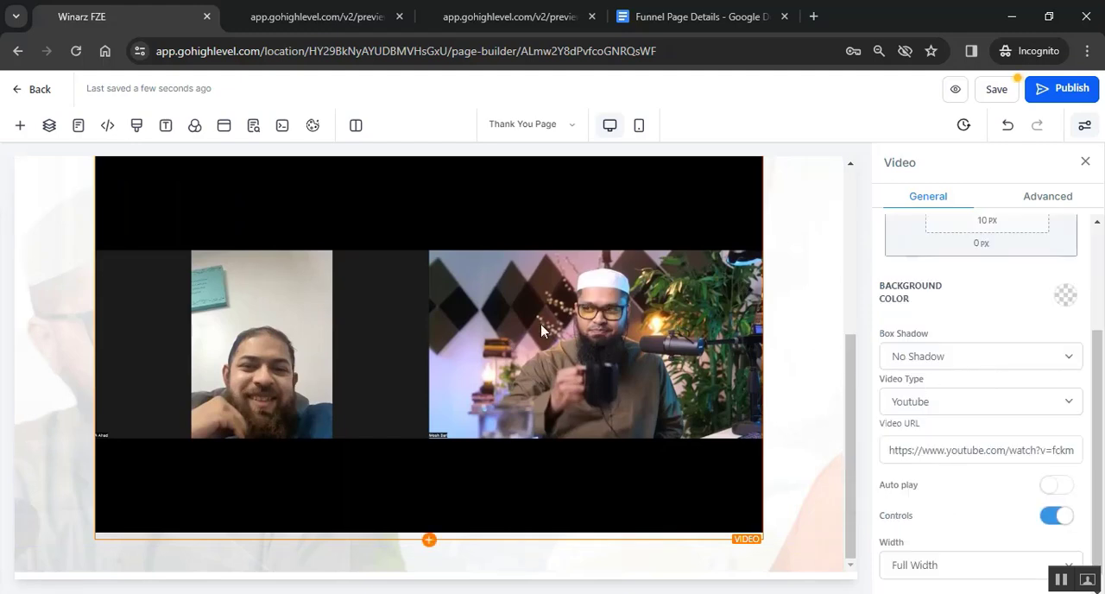
click(967, 356)
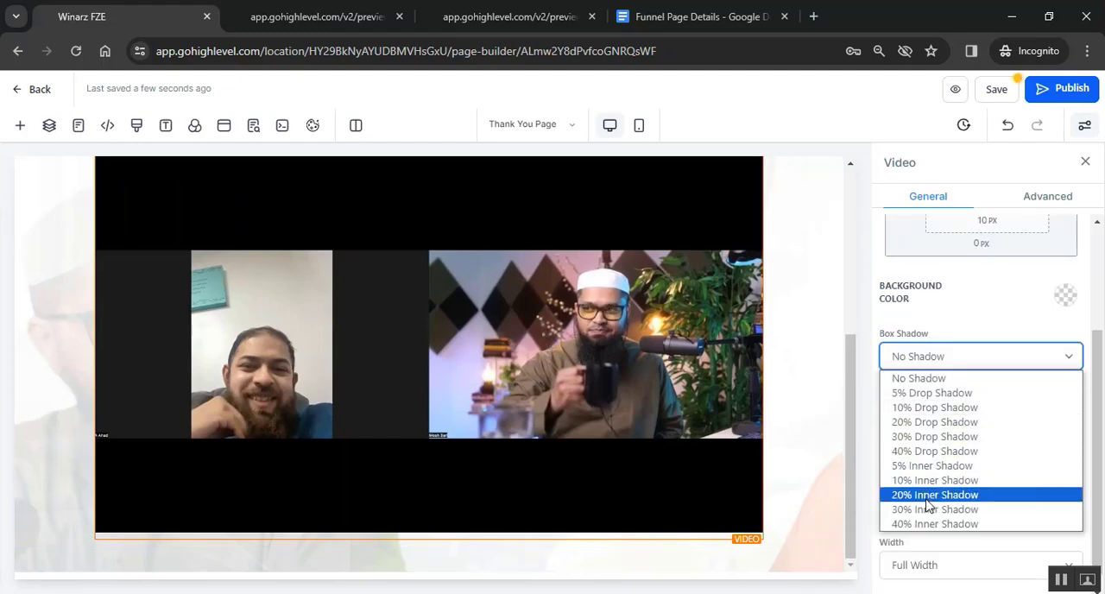
click(927, 505)
click(340, 372)
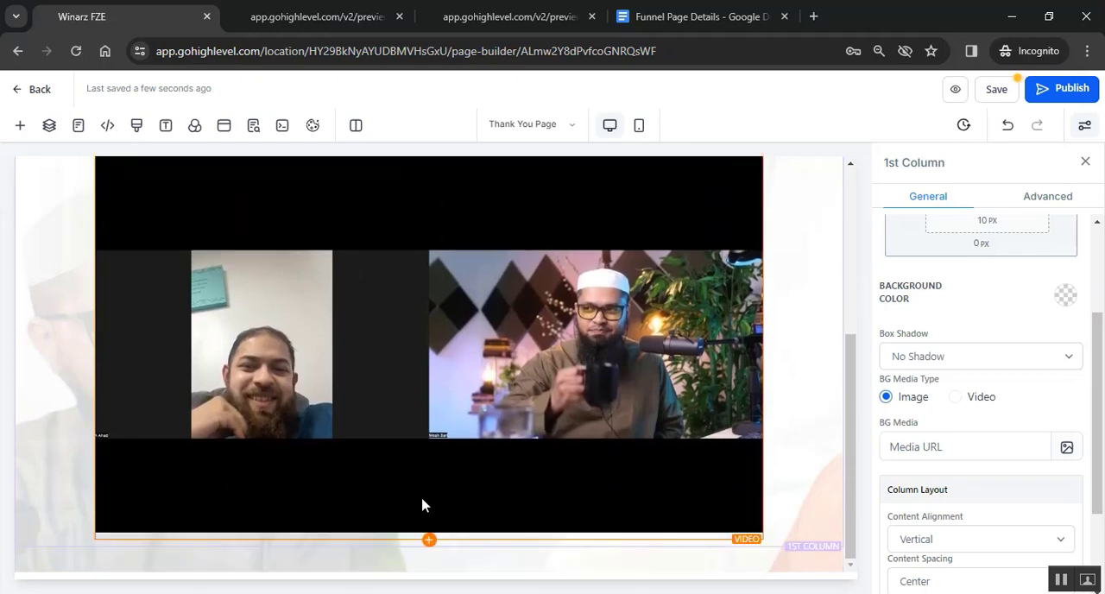
- Check the buttons under the sample page's video, and add a Button element directly below the Step 1 video
click(453, 14)
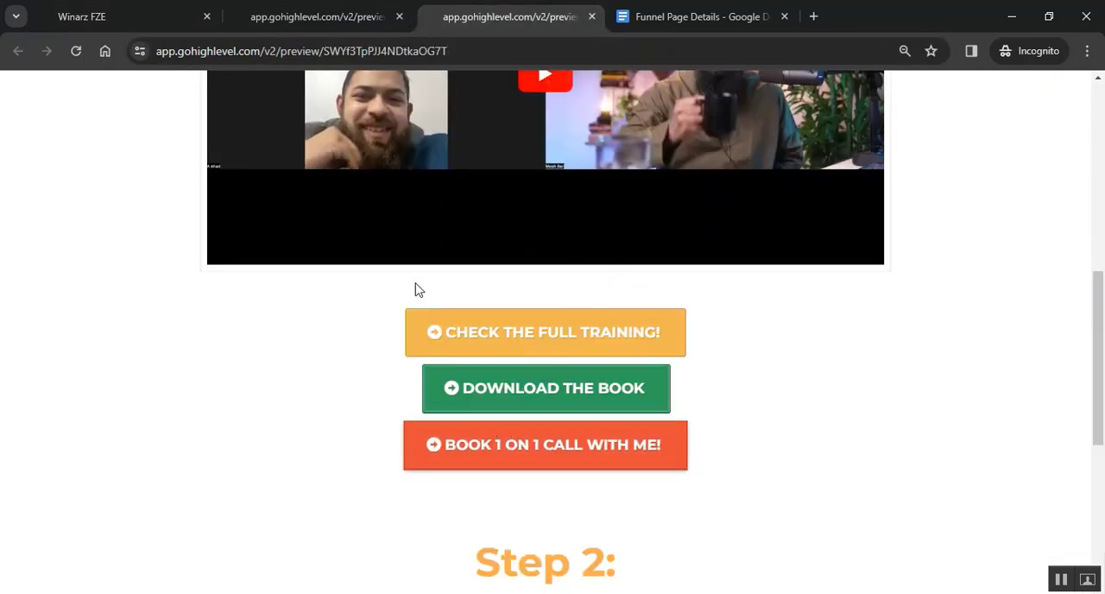
click(107, 10)
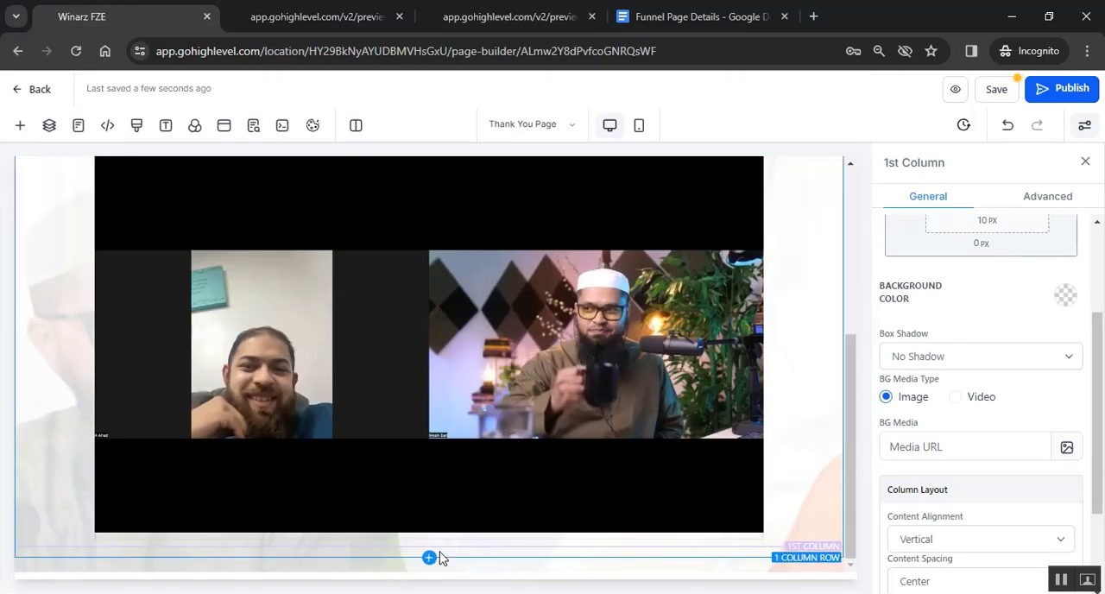
click(430, 541)
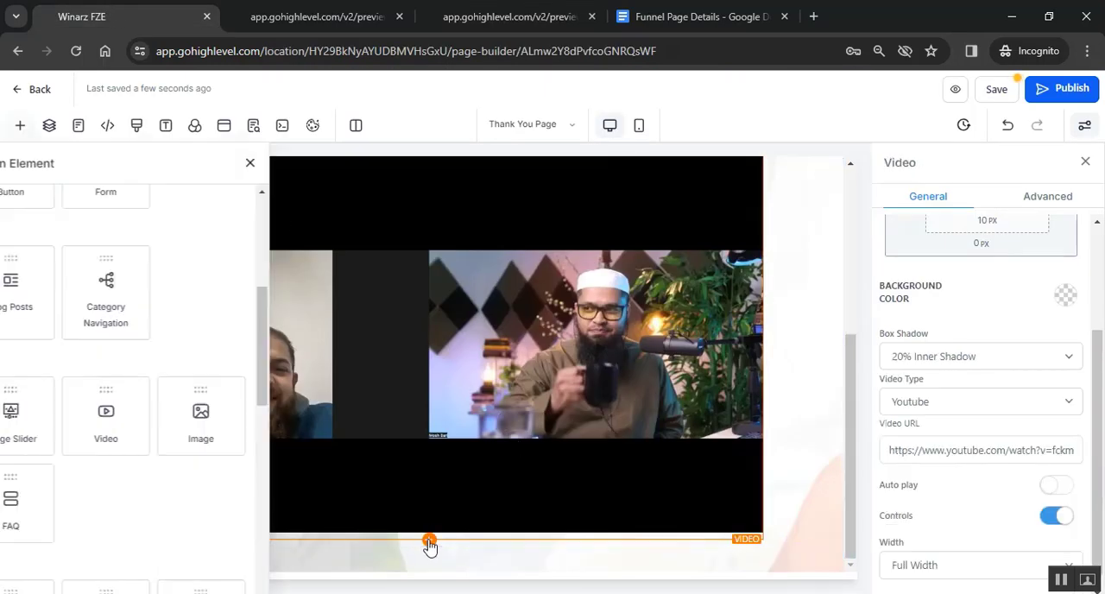
scroll(271, 366, down, 1)
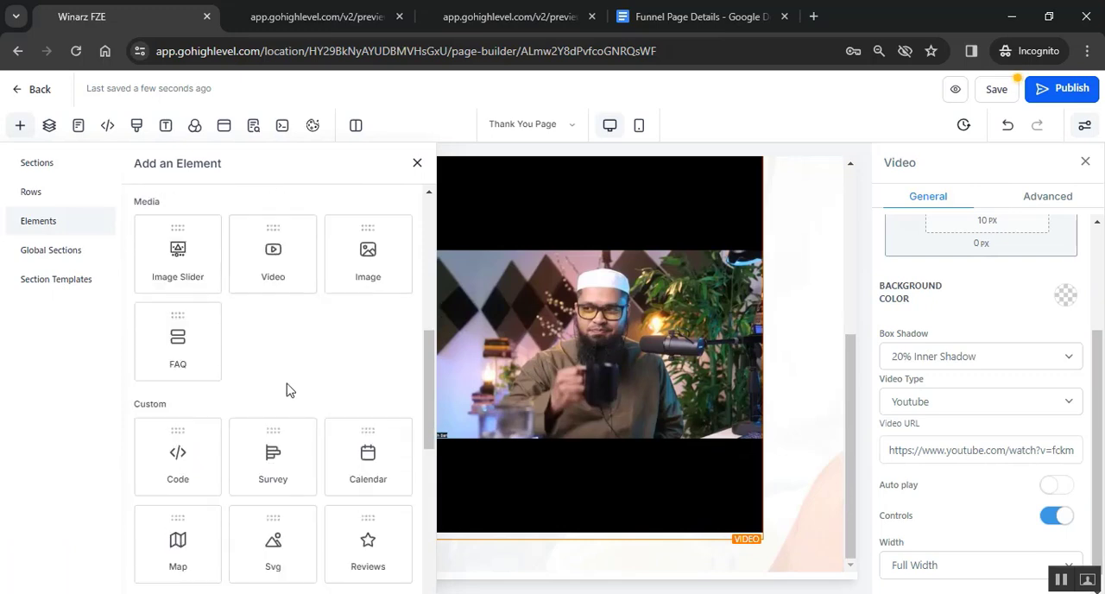
scroll(286, 383, up, 5)
scroll(199, 453, up, 1)
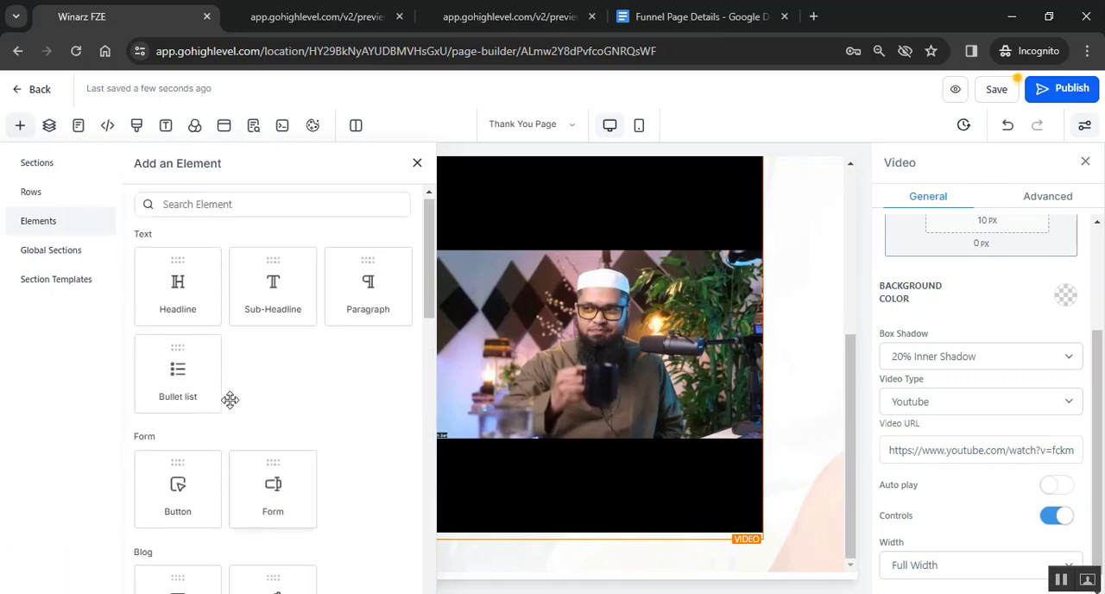
click(180, 492)
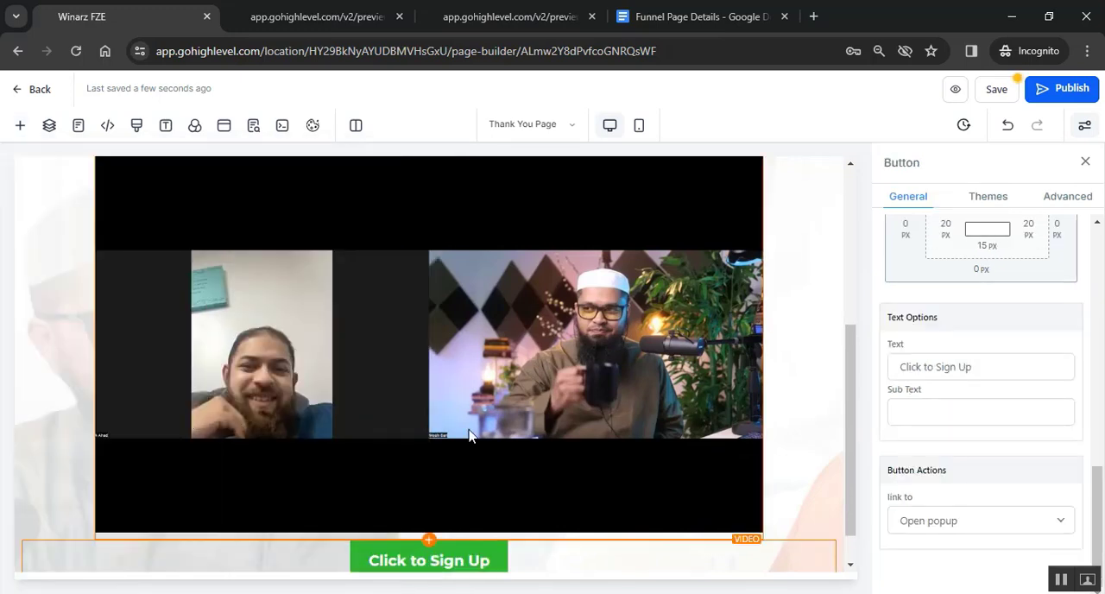
scroll(467, 439, down, 1)
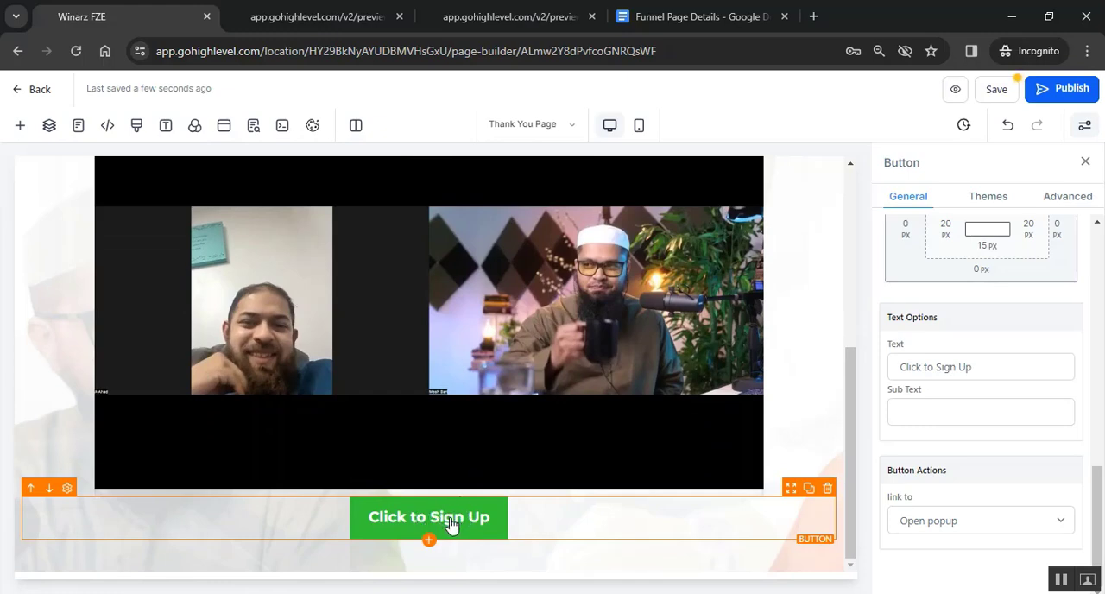
- Set the new button's text to "CHECK THE FULL TRAINING!" to match the first button on the sample page
click(507, 16)
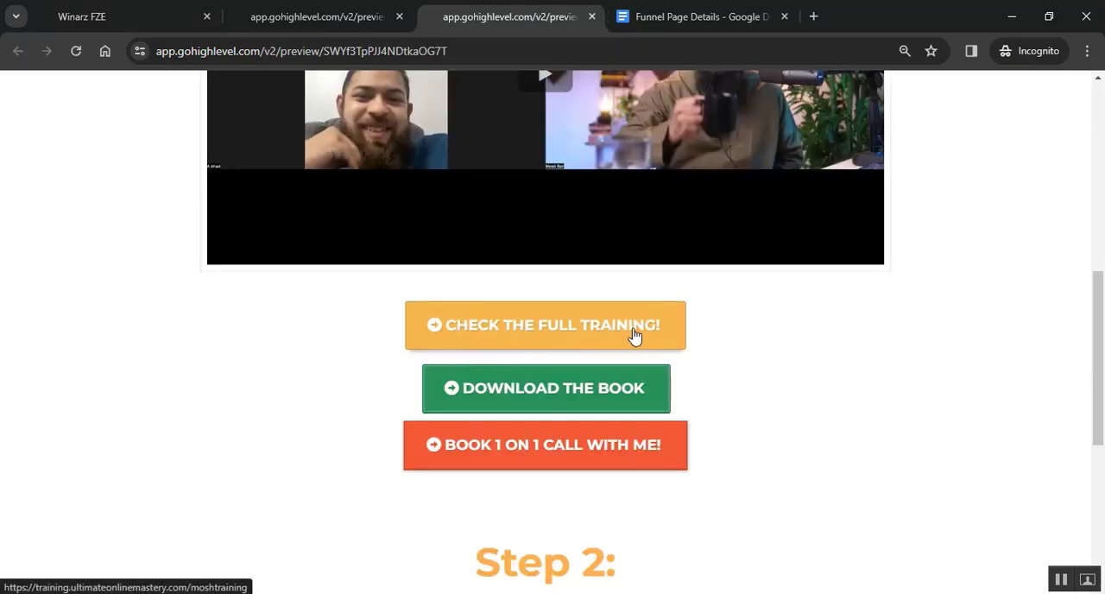
click(172, 13)
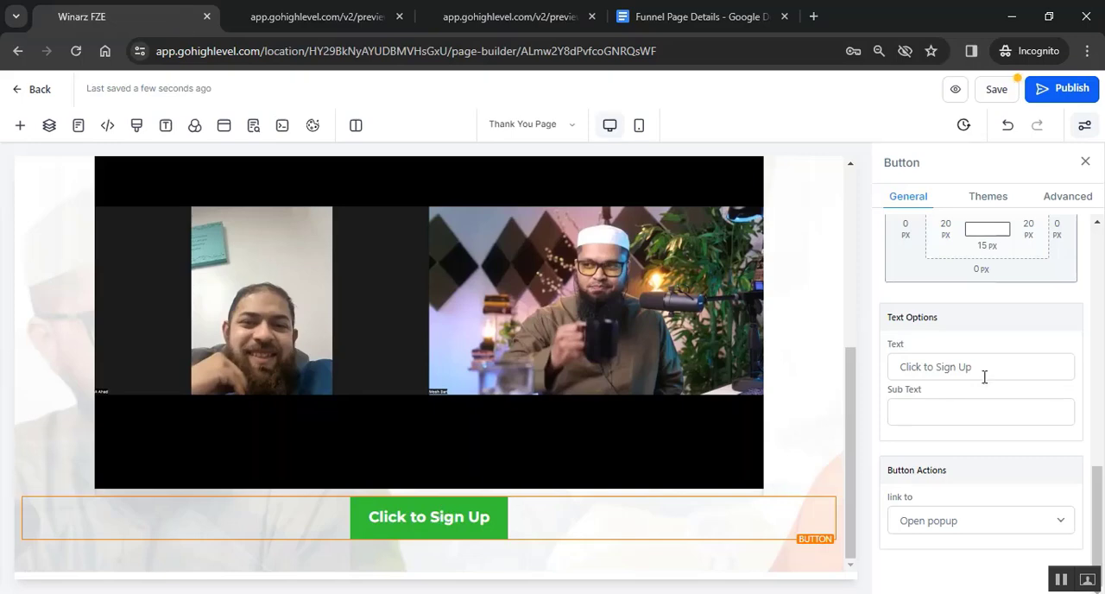
drag(987, 370, 841, 369)
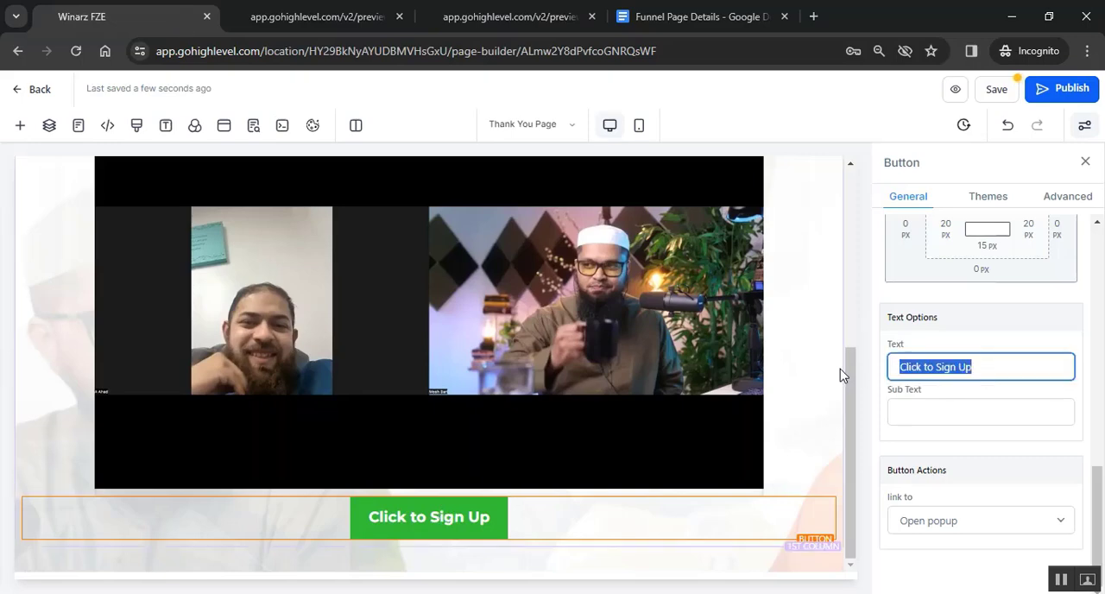
text(Che)
click(1034, 417)
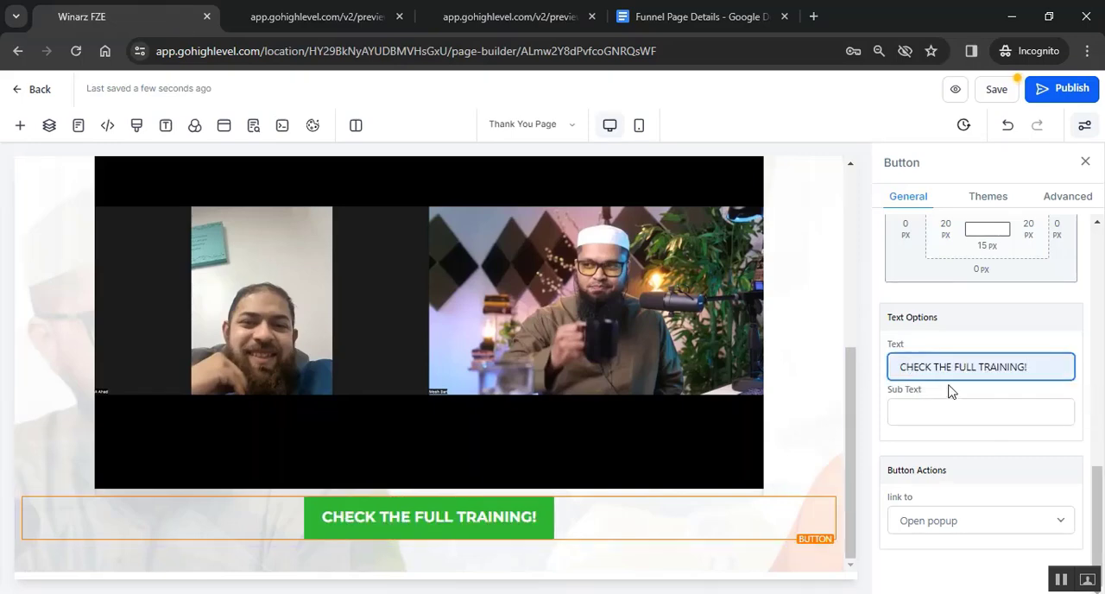
- Apply the yellow-orange theme to the "CHECK THE FULL TRAINING!" button, matching the sample page's button colour
click(535, 525)
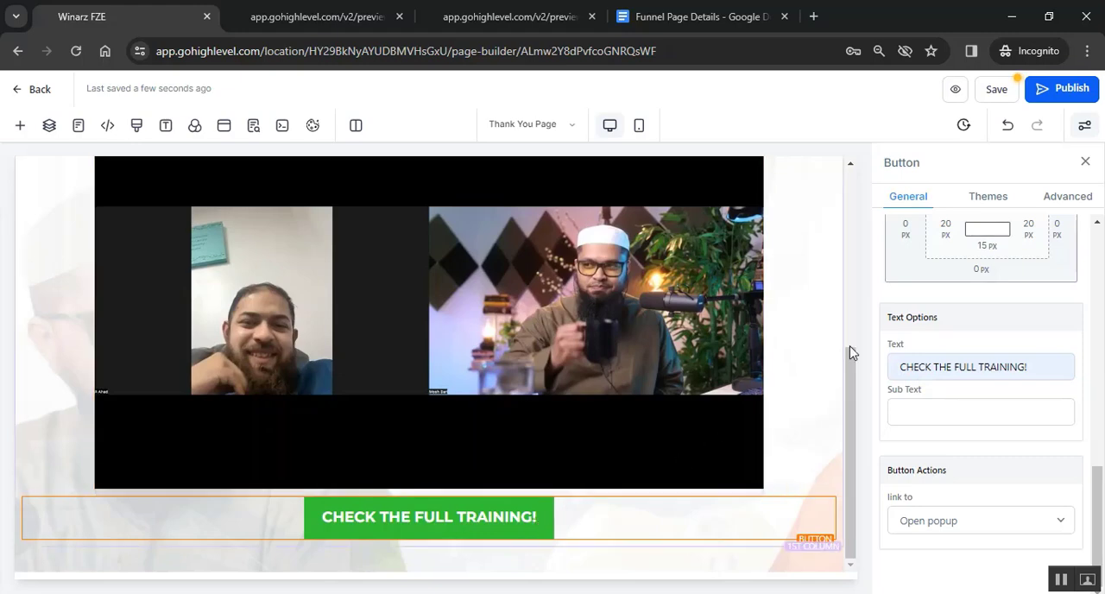
click(976, 198)
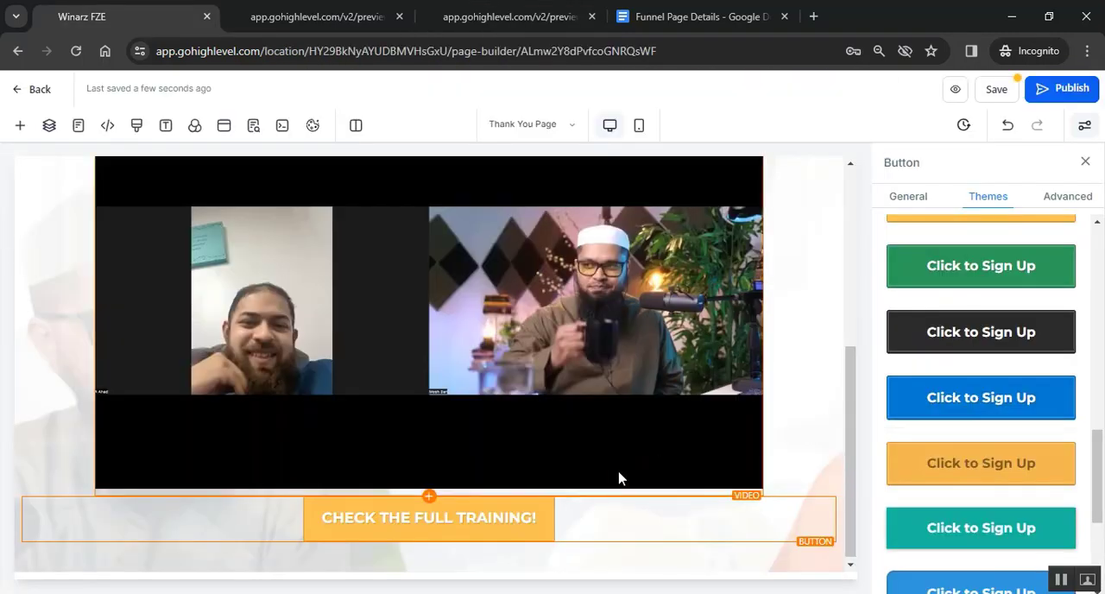
click(582, 528)
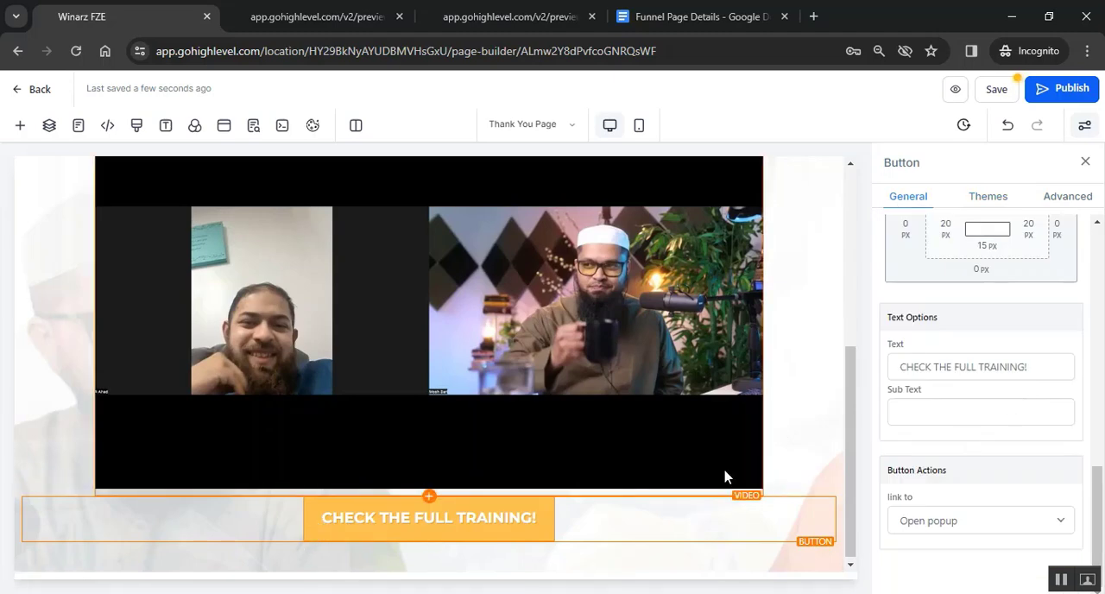
- Search the button's leading icons for "right" and choose the arrow-circle-right icon
scroll(910, 436, up, 5)
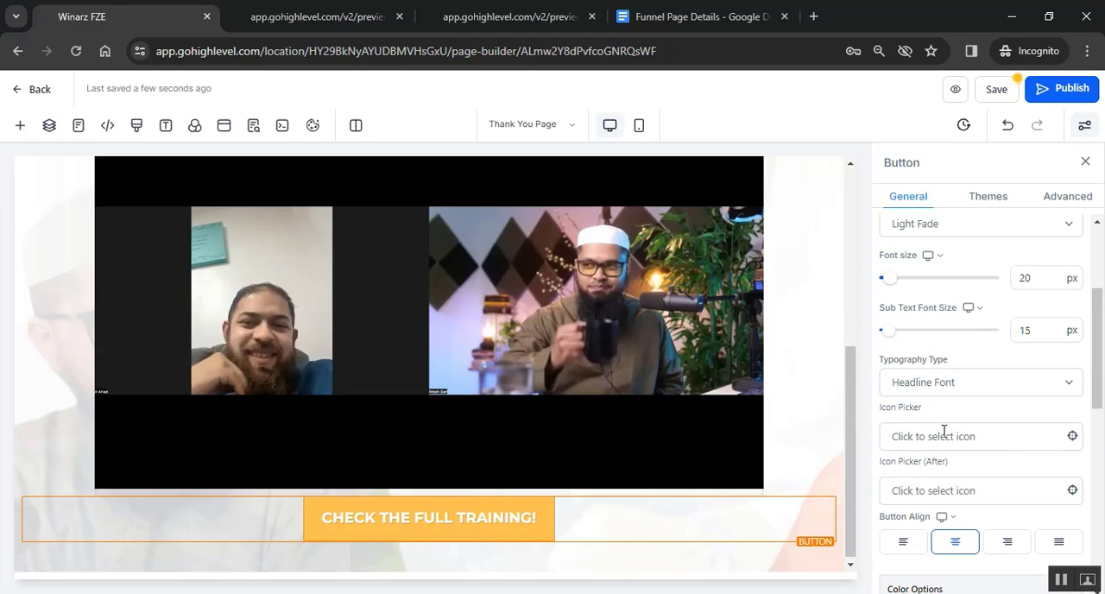
click(944, 433)
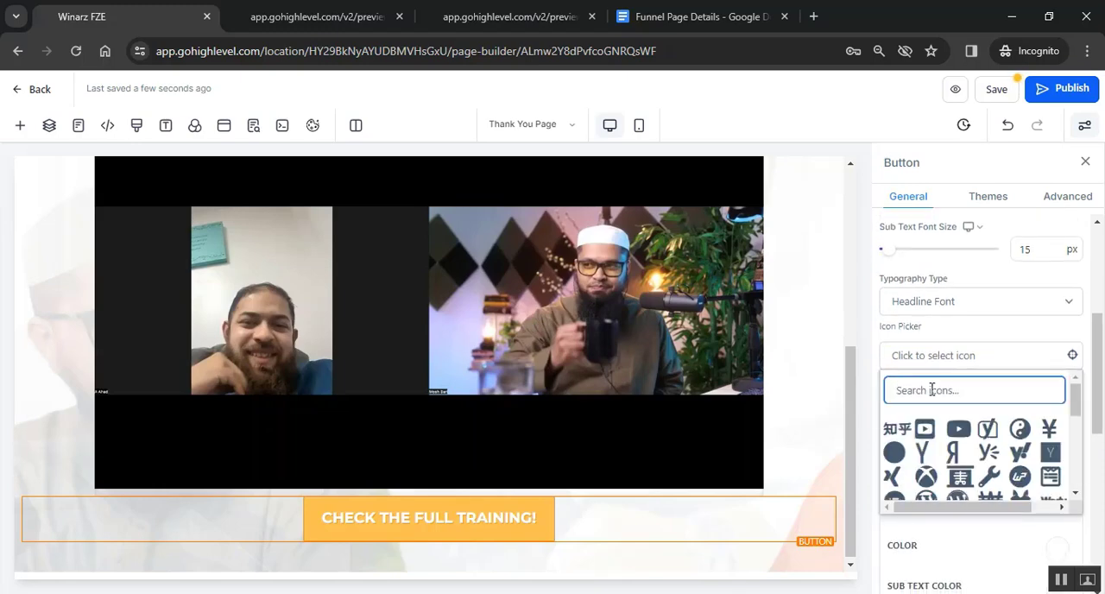
text(right)
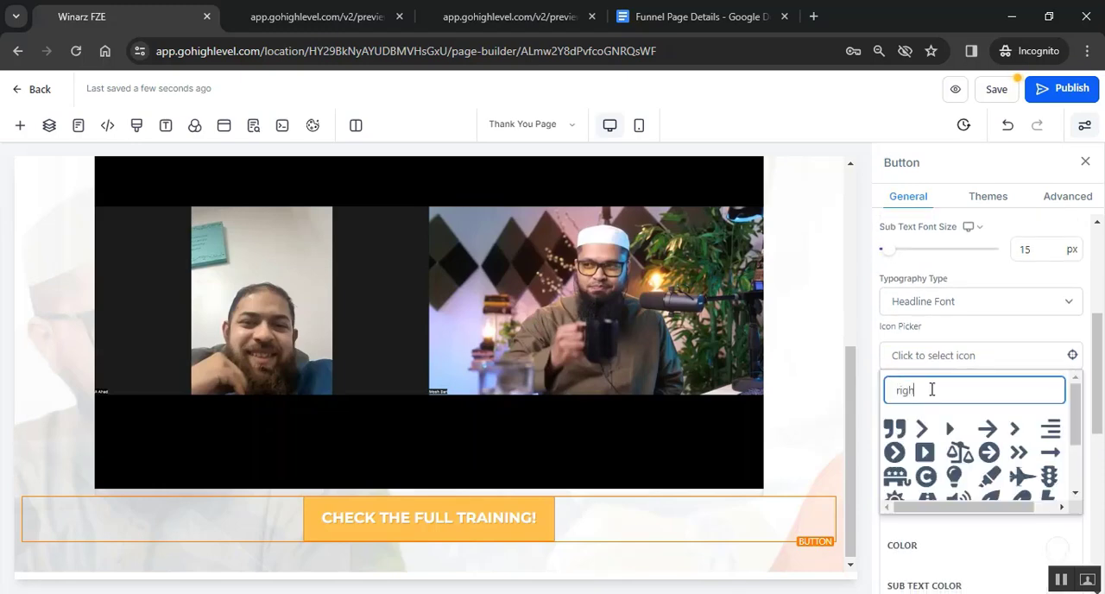
click(989, 454)
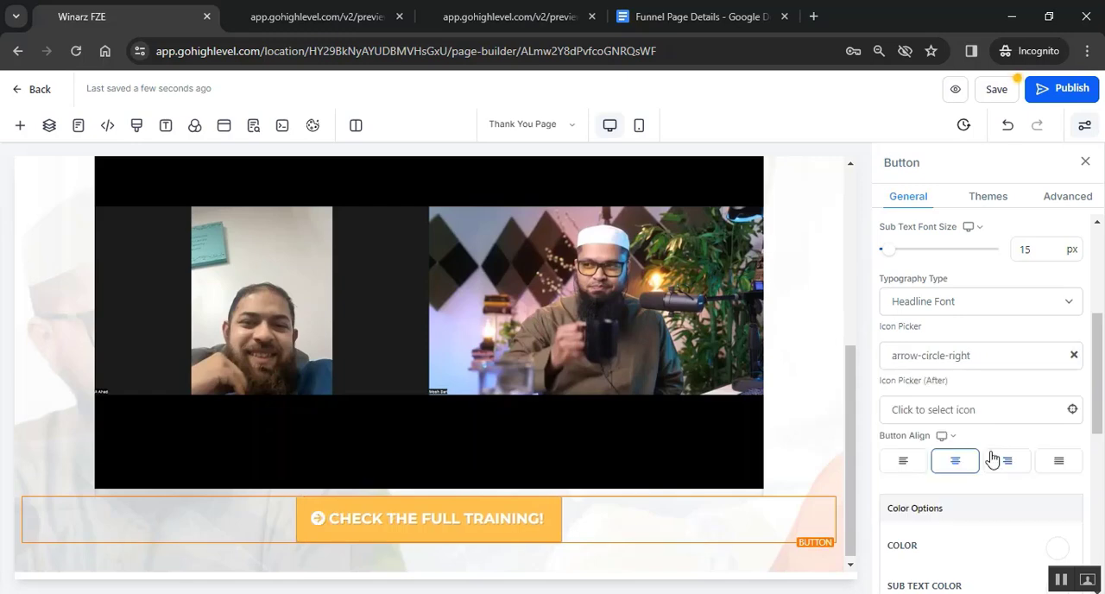
- Set the training button's effect to Elevate (hover)
click(990, 200)
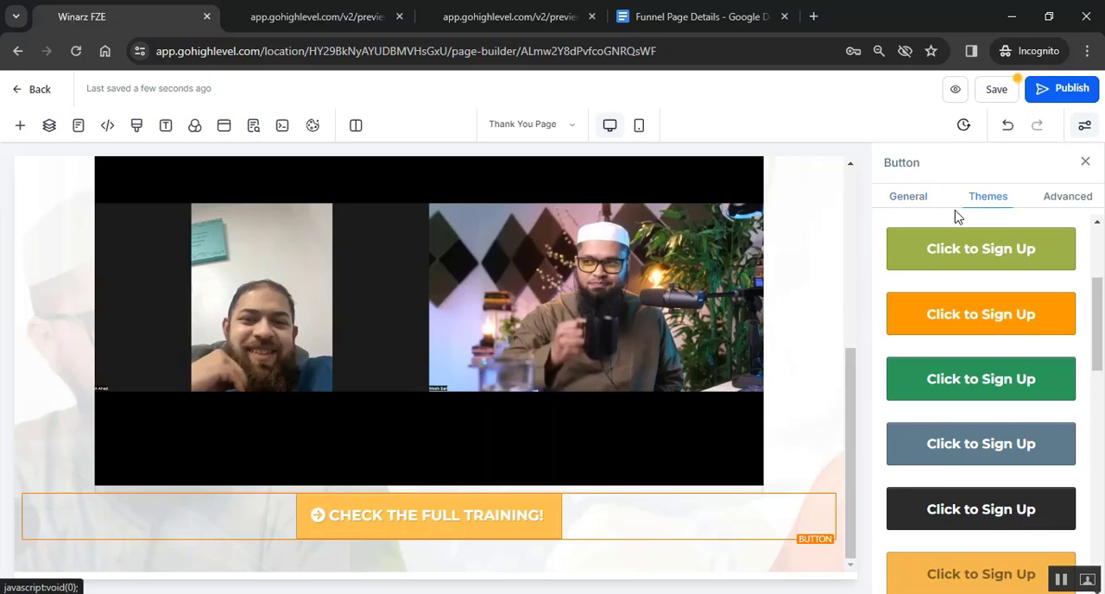
click(1061, 200)
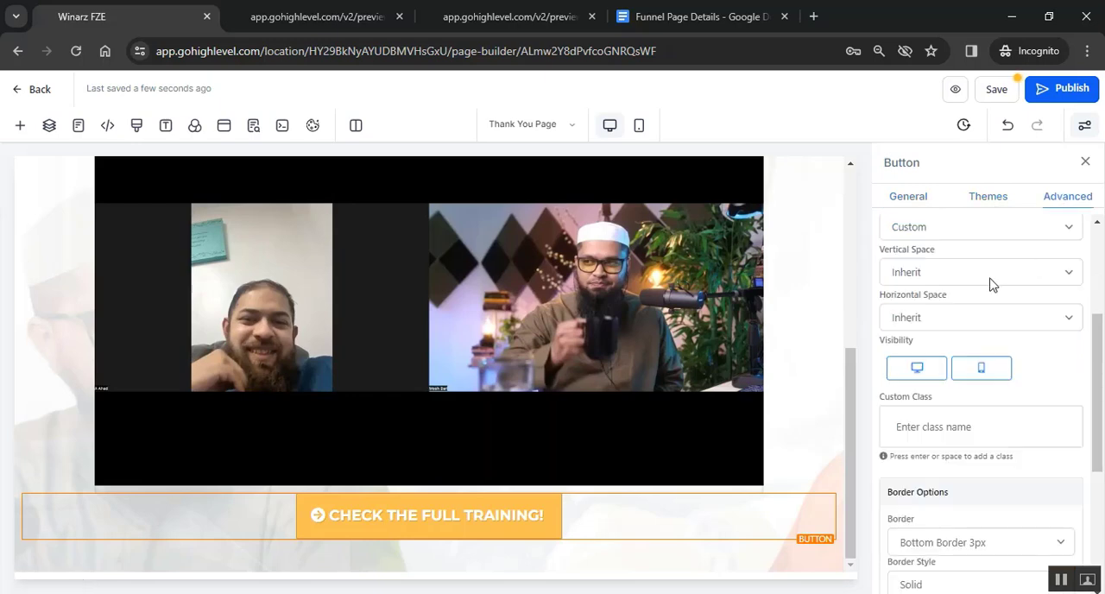
scroll(992, 284, up, 2)
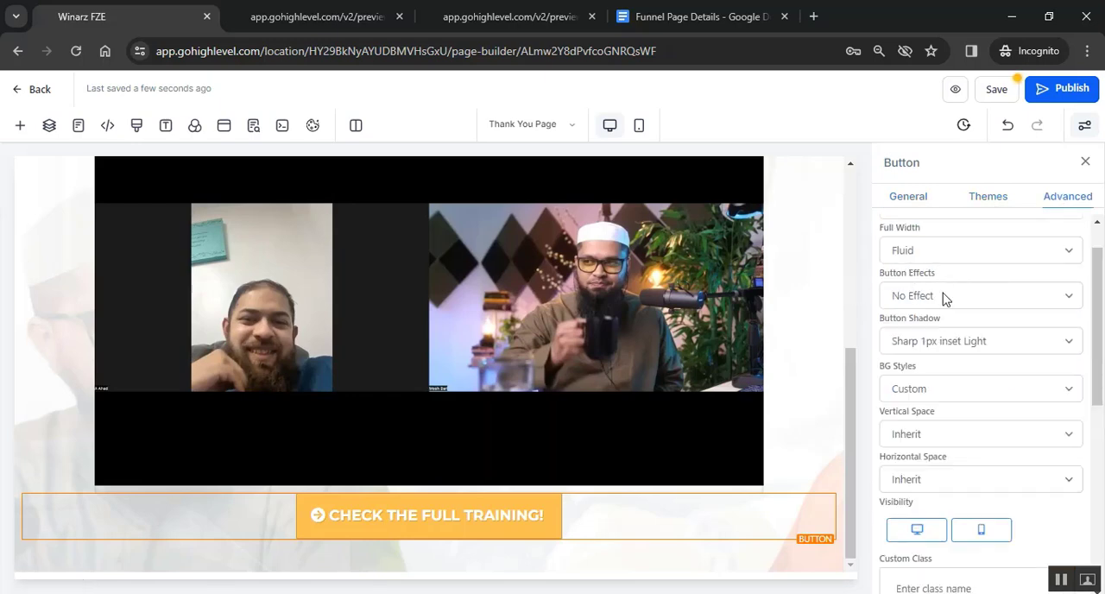
click(967, 298)
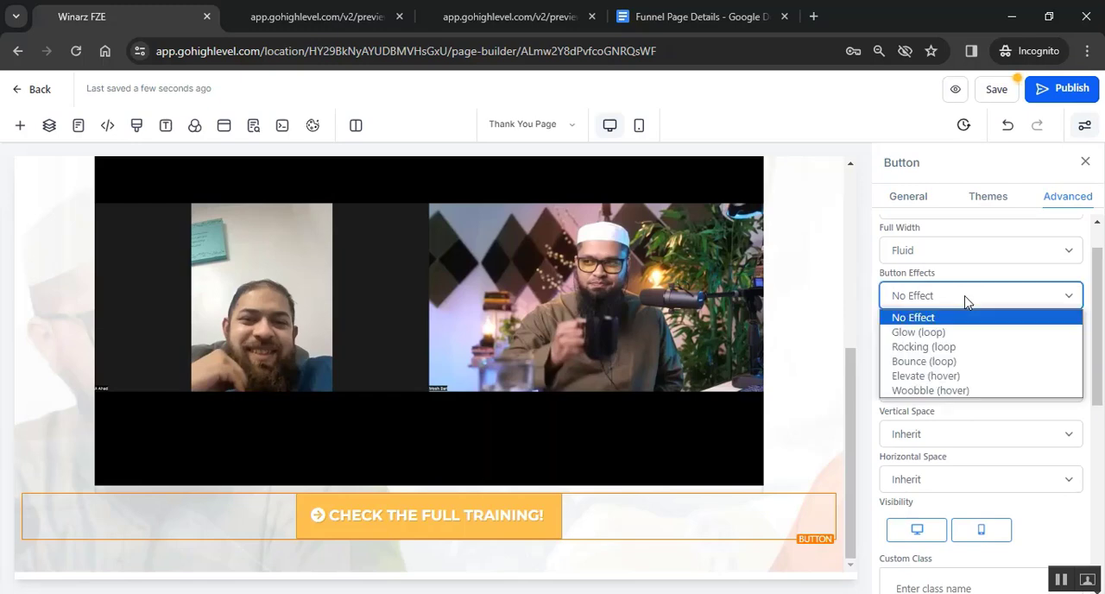
click(920, 378)
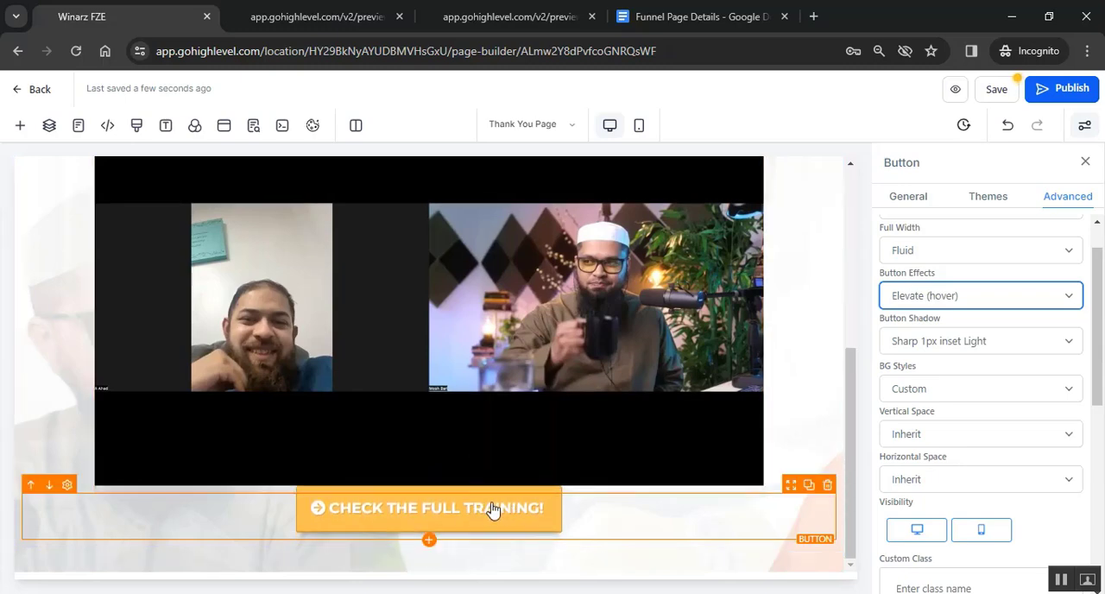
click(623, 523)
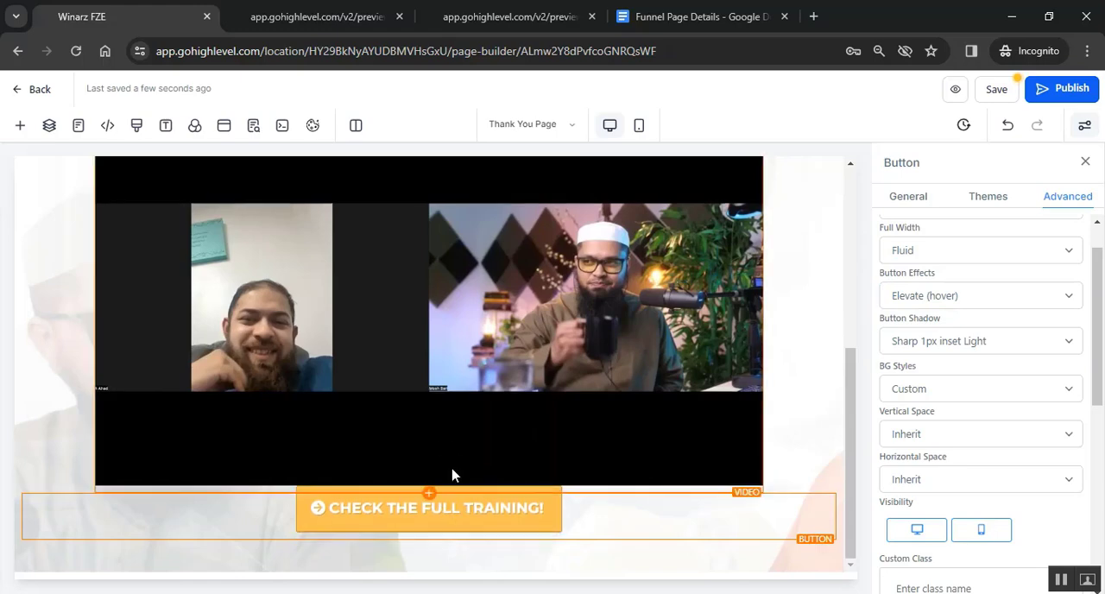
- Set the training button's top margin to 40 px
scroll(1002, 434, down, 6)
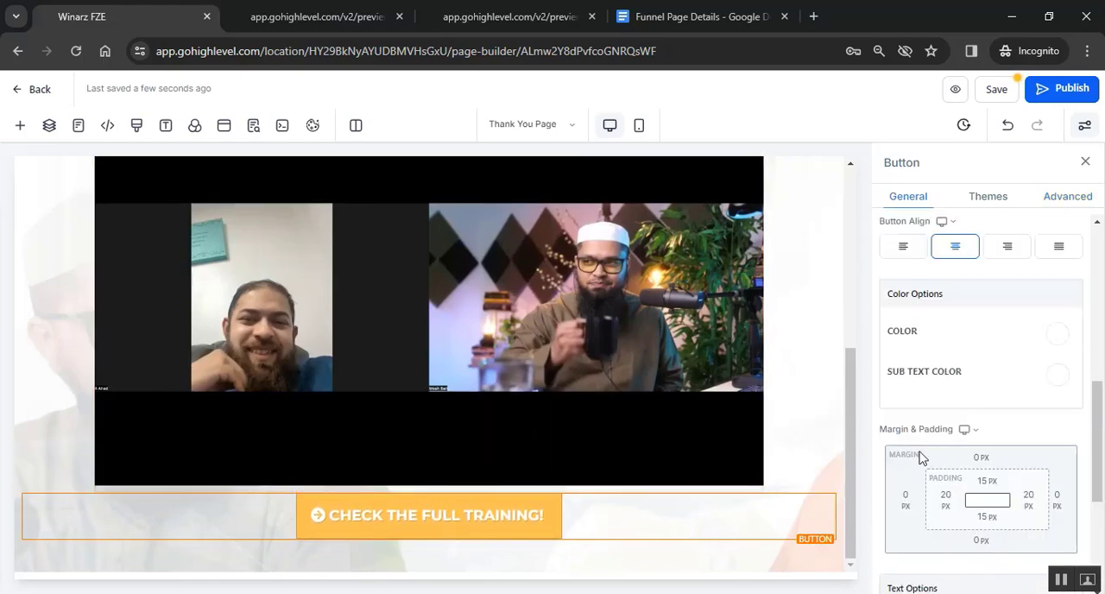
click(981, 457)
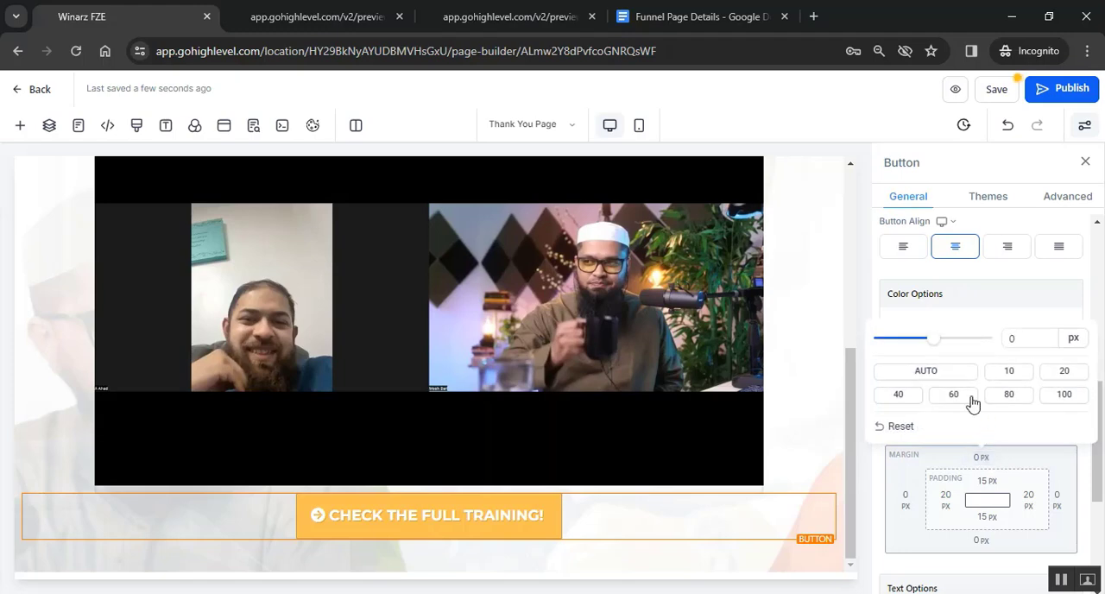
click(1064, 373)
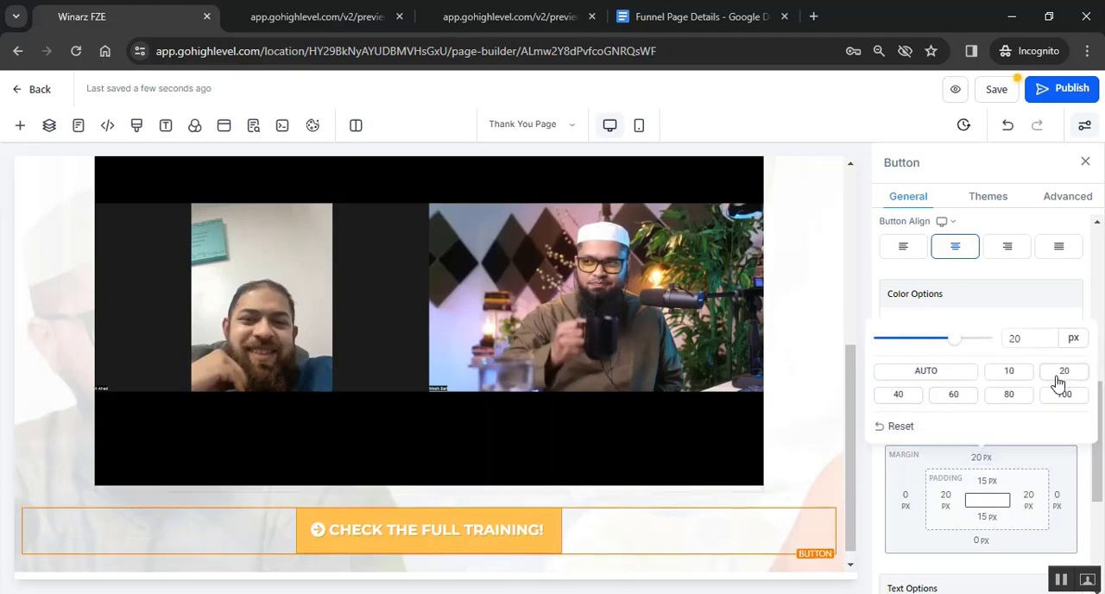
click(906, 400)
scroll(550, 467, down, 1)
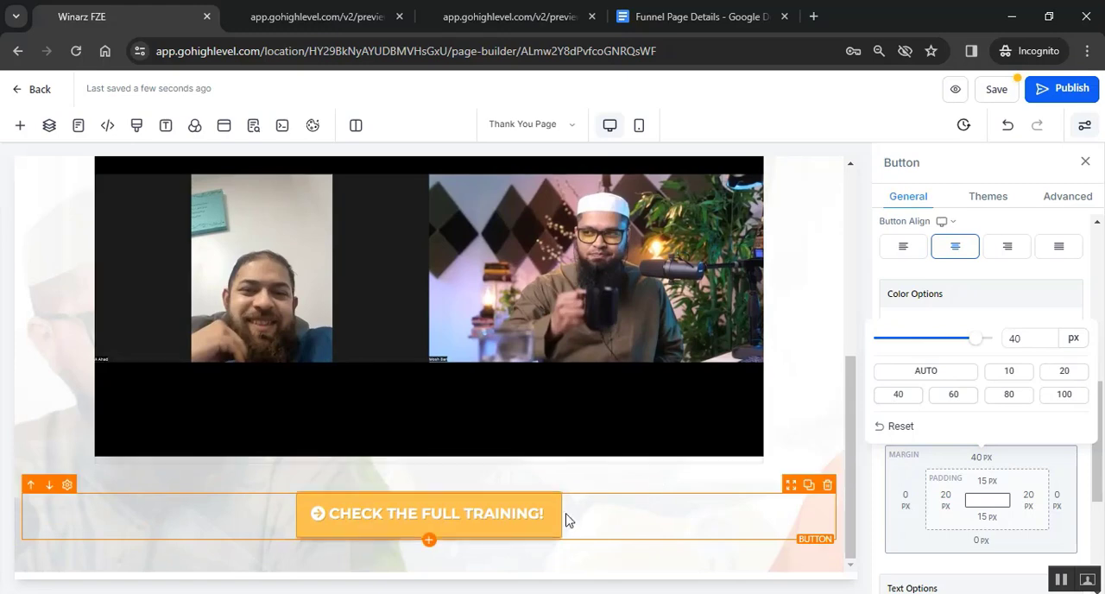
click(613, 518)
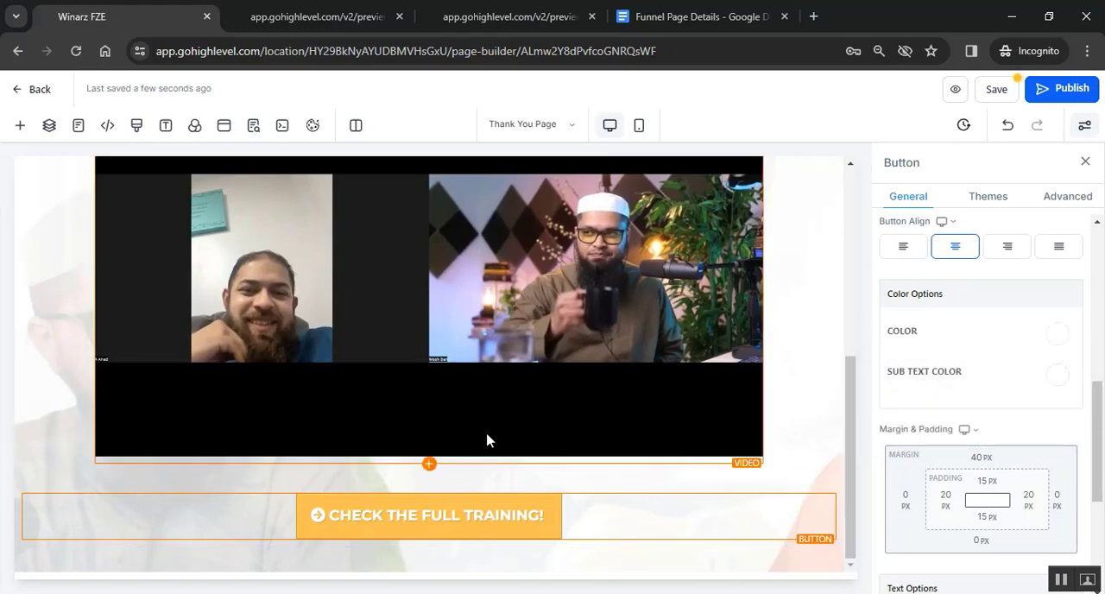
- Open the link-type choices for the training button's action
scroll(954, 427, down, 4)
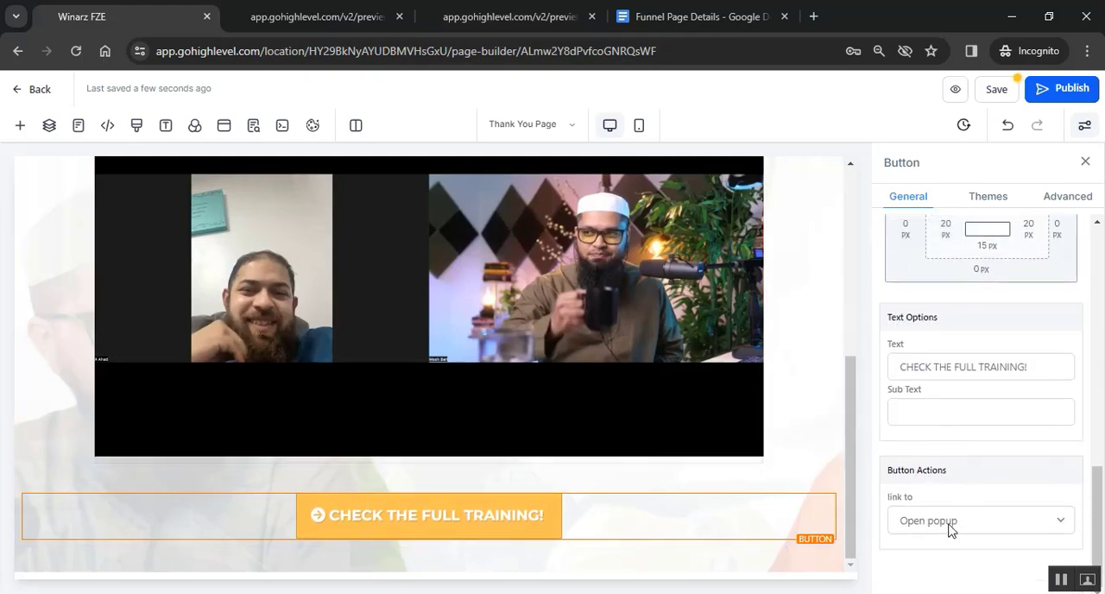
click(976, 522)
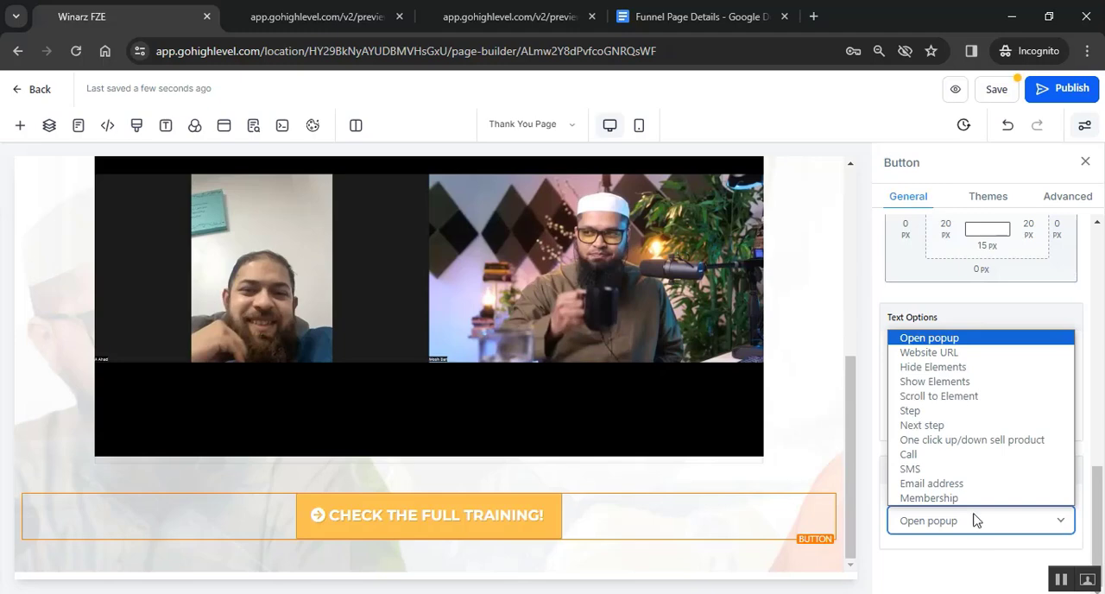
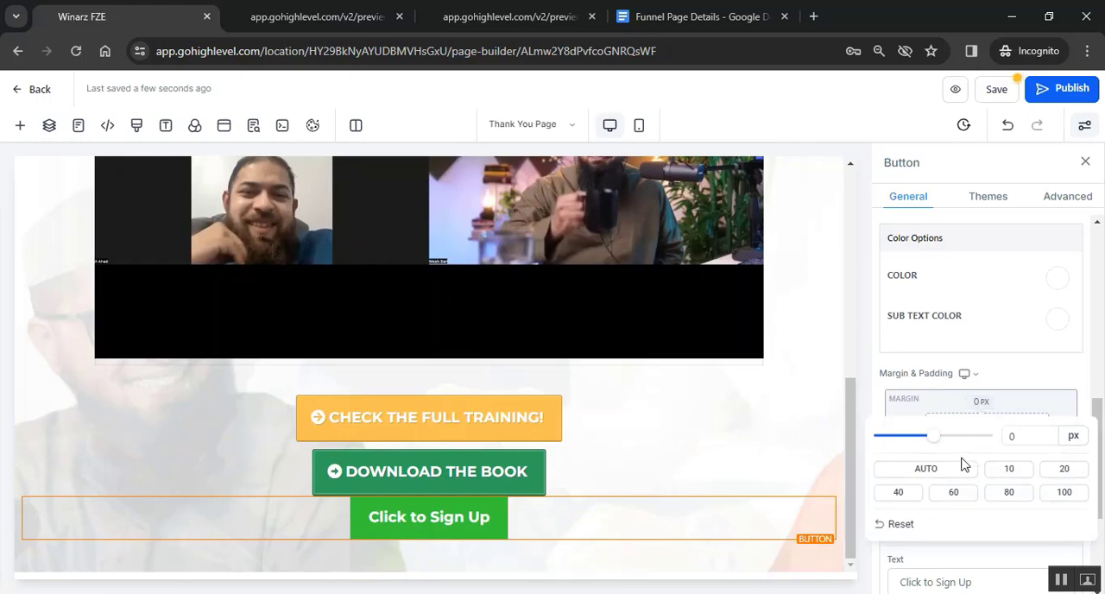
- Set the new Click to Sign Up button's top margin to 10 px and apply the orange-red theme
click(1023, 472)
click(989, 197)
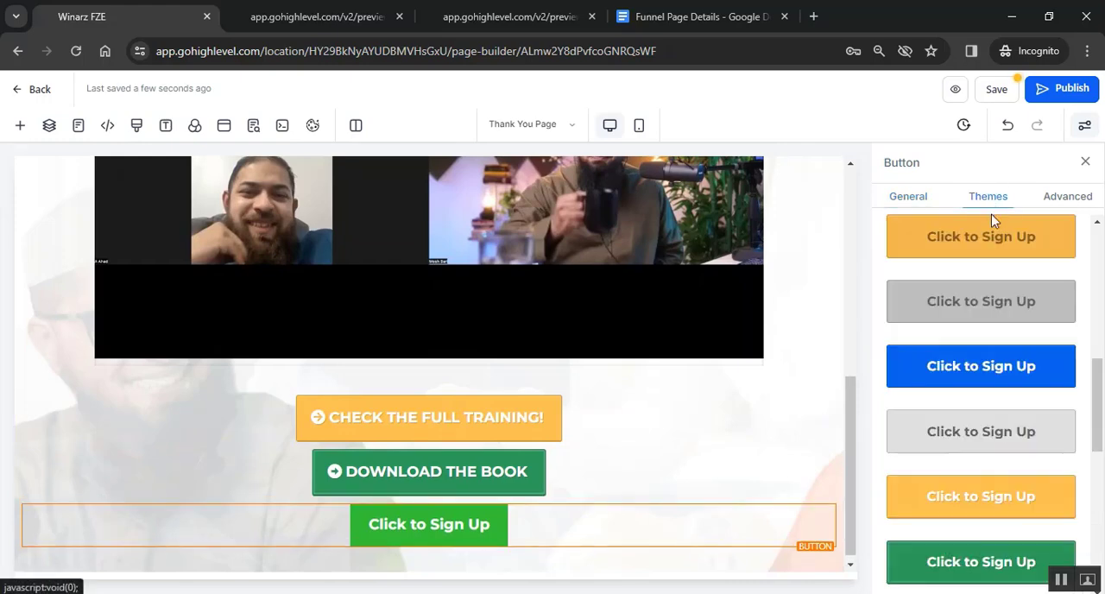
scroll(991, 423, down, 3)
click(993, 436)
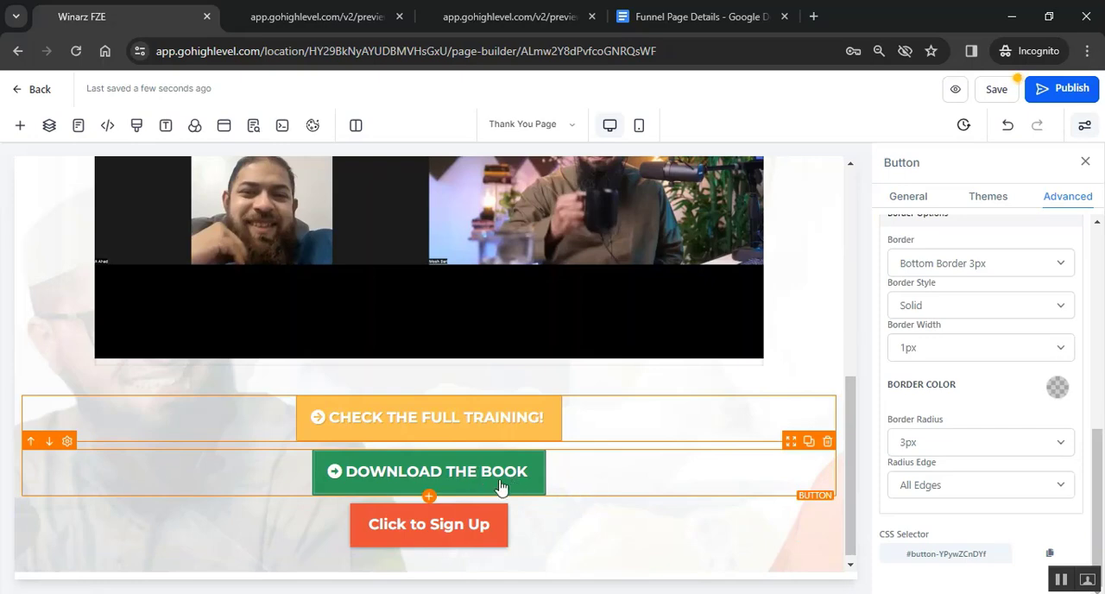
- Add the arrow-alt-circle-right icon before the text of the orange-red button
click(578, 476)
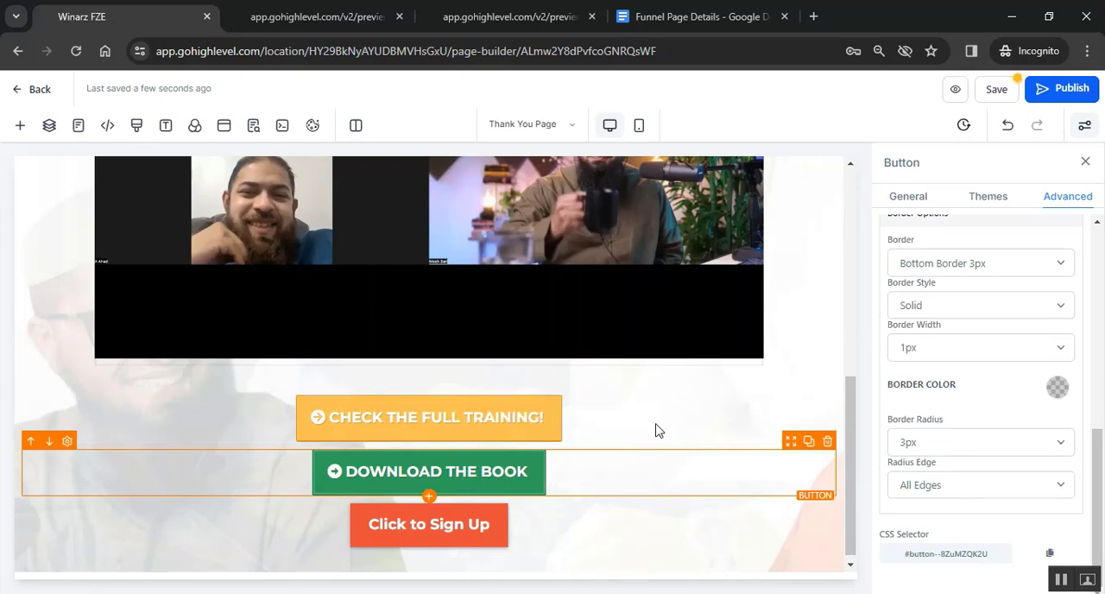
scroll(980, 315, up, 8)
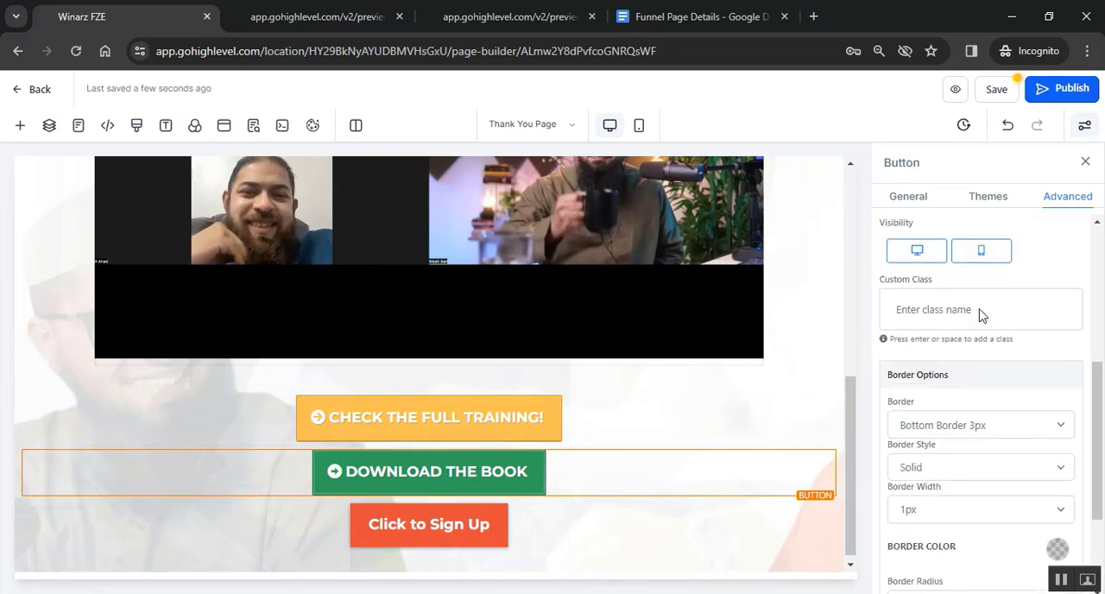
click(535, 533)
scroll(515, 516, down, 1)
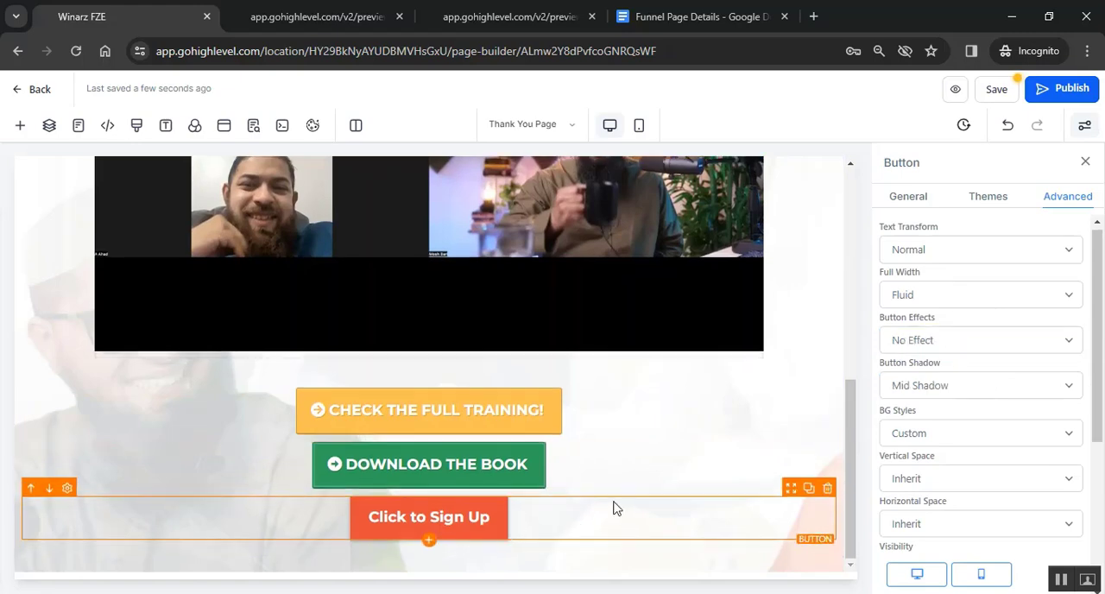
click(434, 525)
- Change the orange-red button's text to "BOOK 1 ON 1 CALL WITH ME"
scroll(977, 412, down, 5)
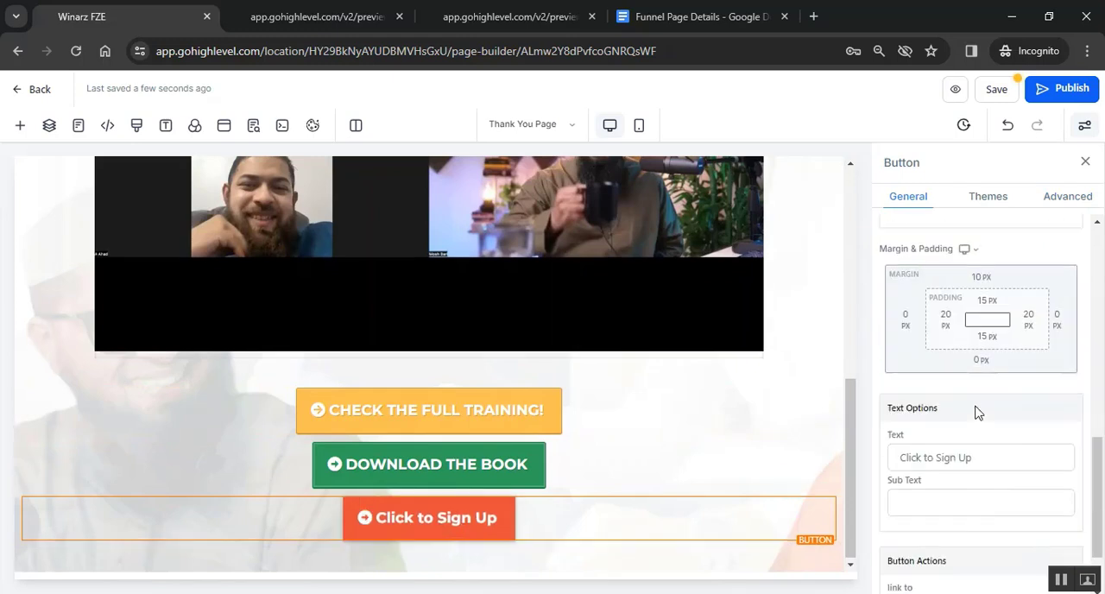
click(1007, 366)
drag(1007, 366, 874, 367)
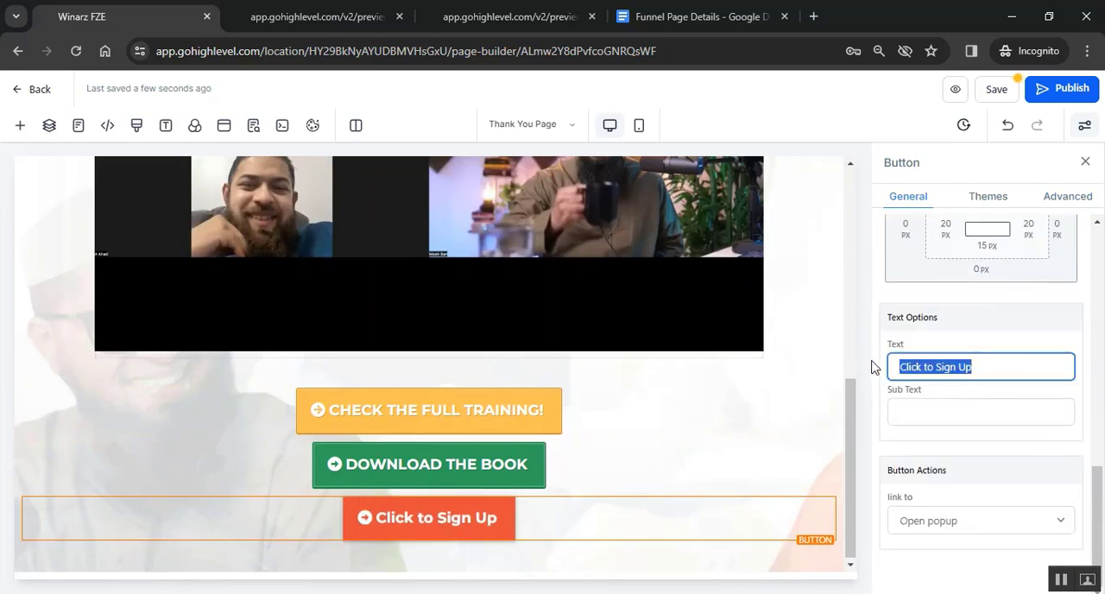
text(BOOK)
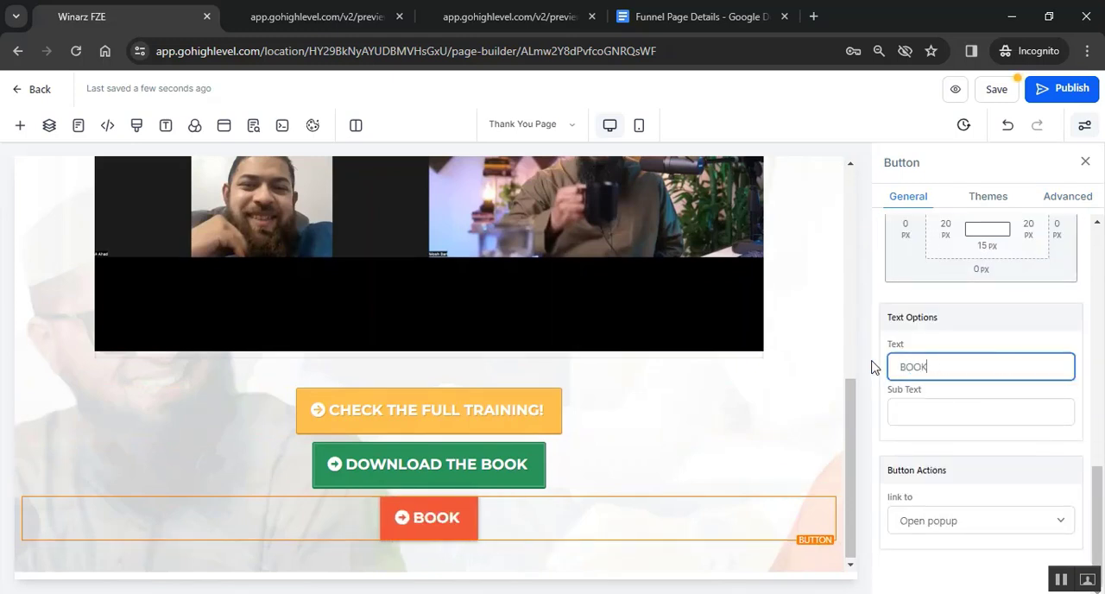
text( 1 ON 1 C)
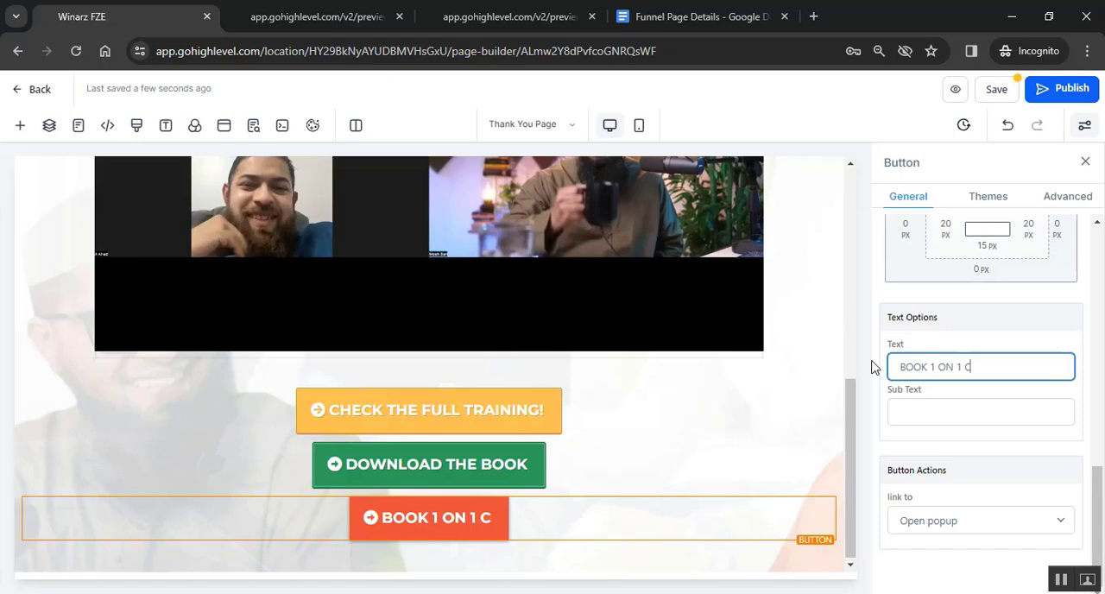
text(ALL WITH ME)
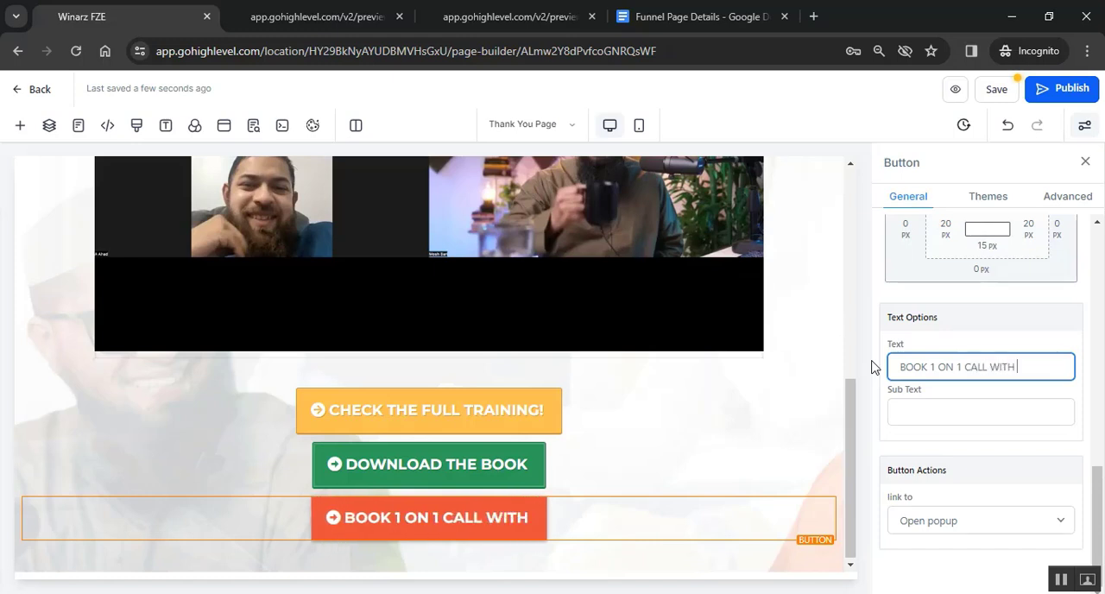
click(683, 466)
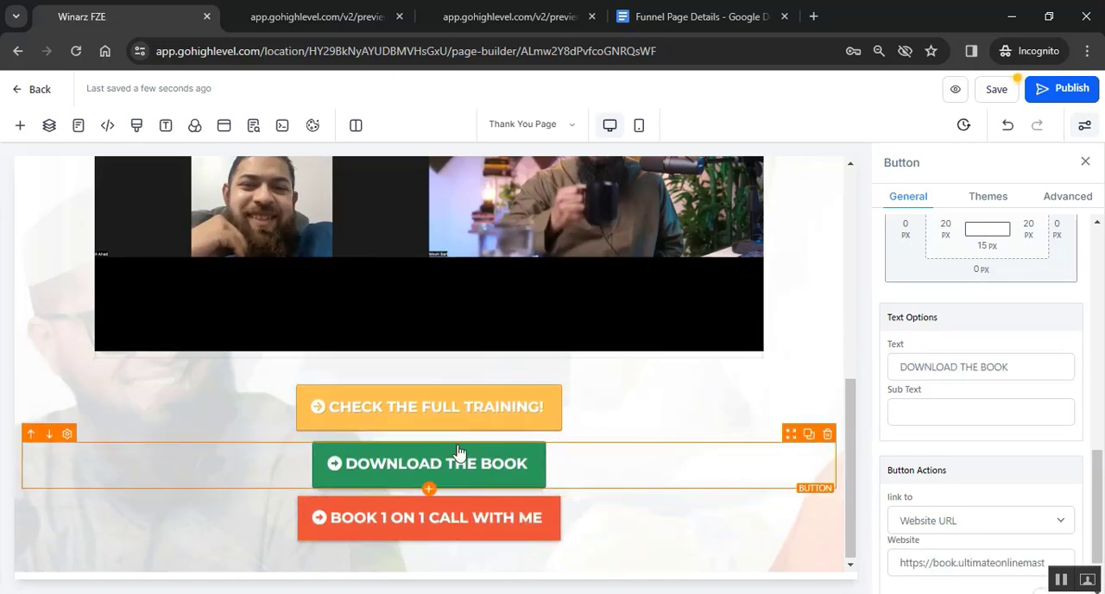
- Link the call-booking button to a Website URL and paste the TidyCal booking page address
click(648, 515)
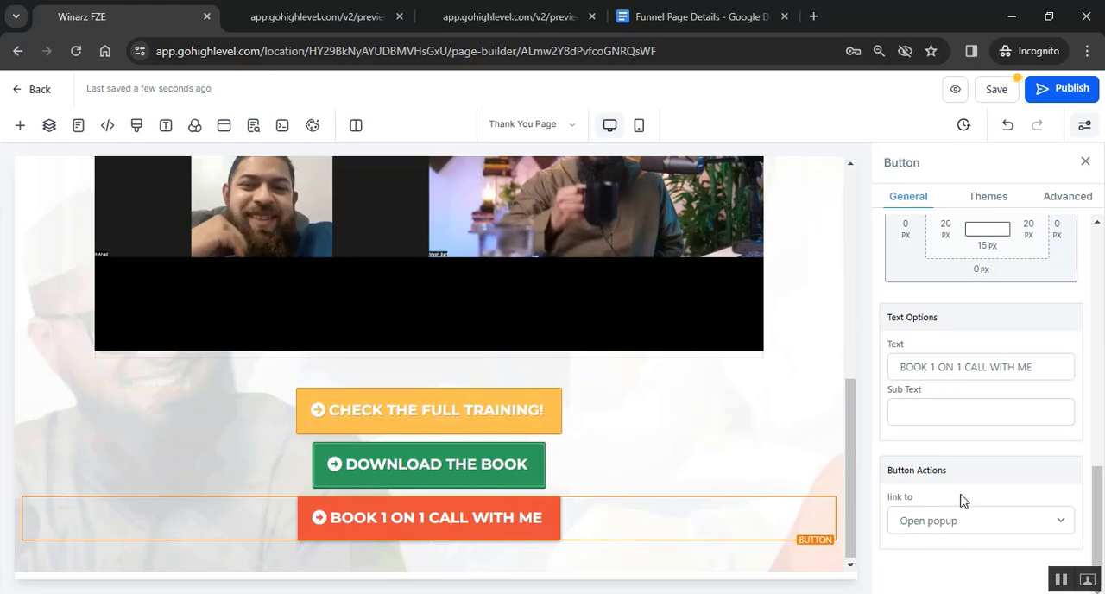
click(1024, 520)
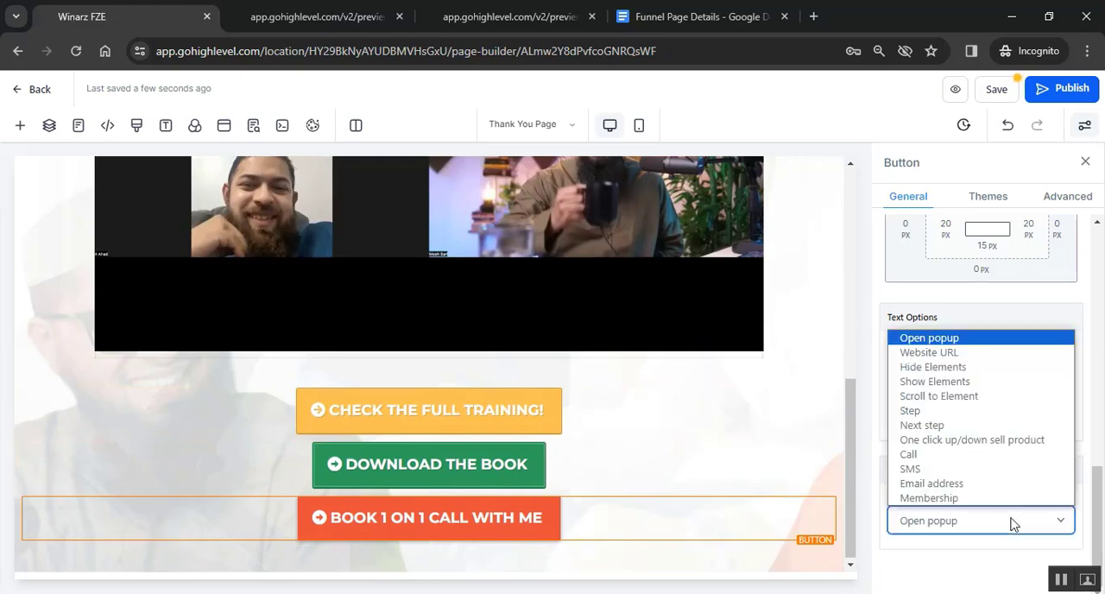
click(929, 350)
click(945, 521)
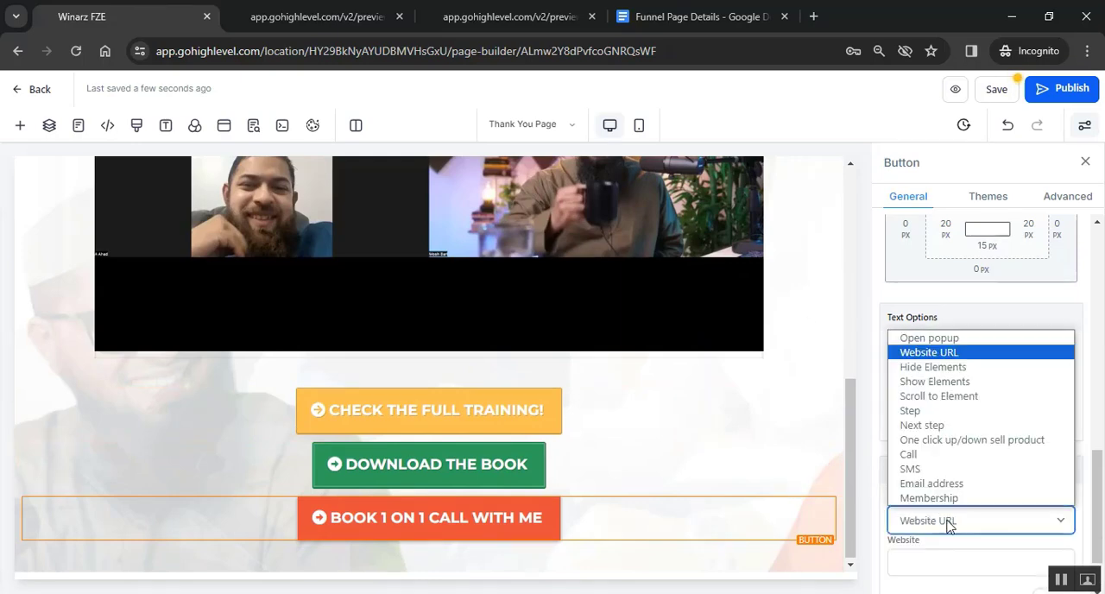
click(945, 518)
scroll(945, 518, down, 1)
click(928, 485)
text(https://tidycal.com/moshbari/podcast)
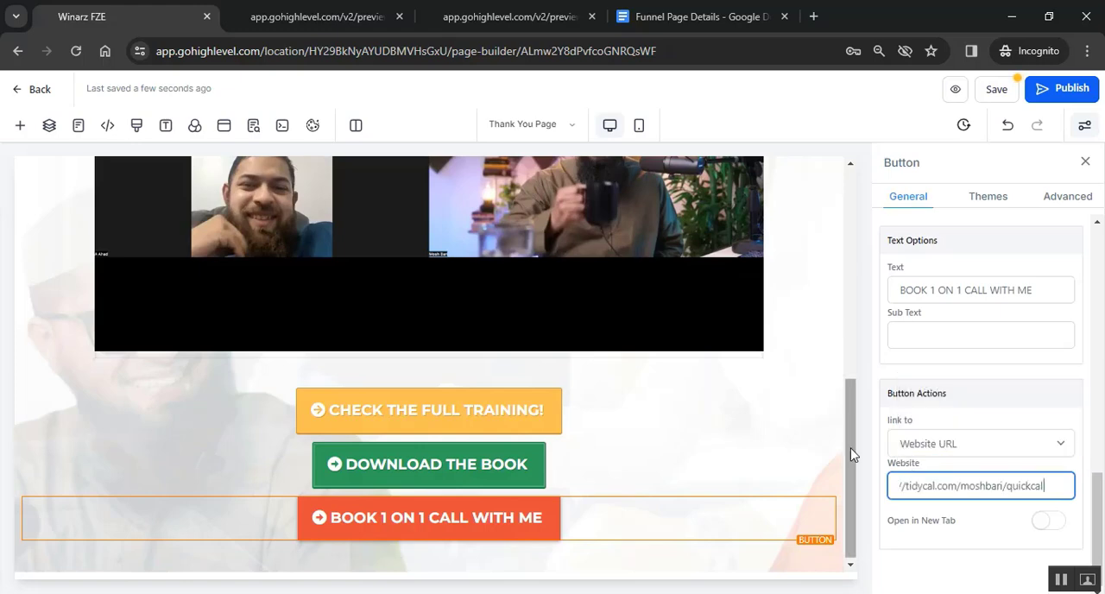
click(734, 437)
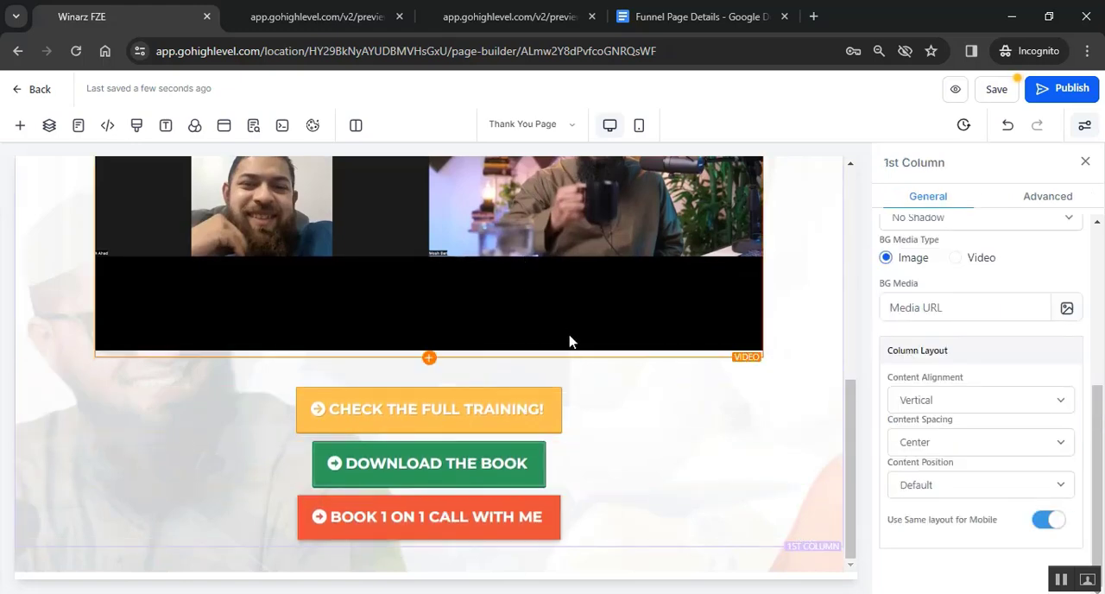
- Copy the "Step 2:" heading from the sample thank-you page and return to the page builder
click(512, 17)
scroll(586, 395, down, 5)
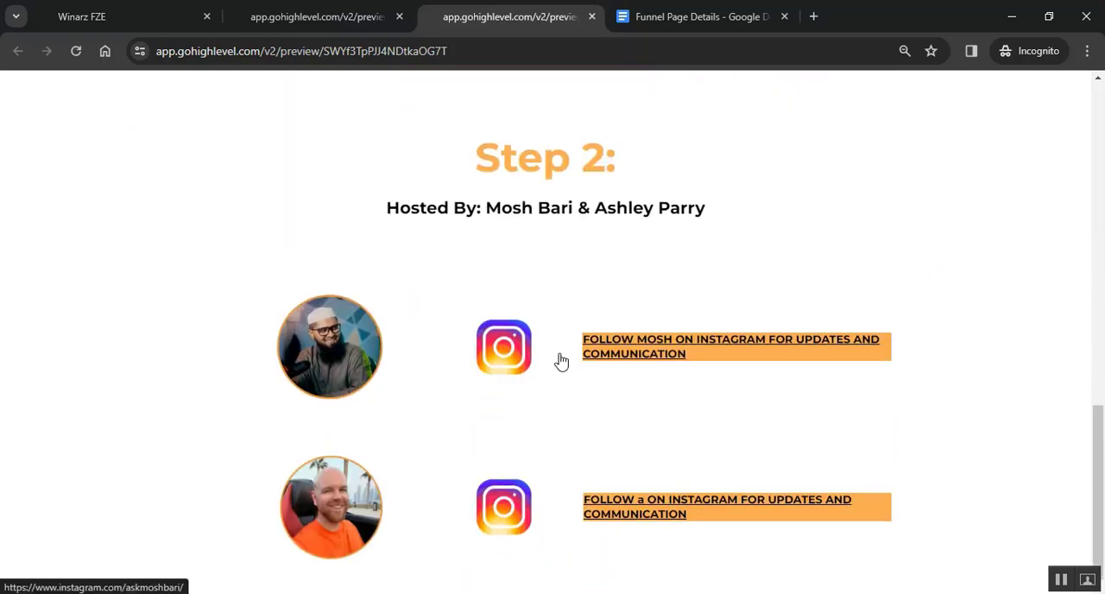
triple_click(480, 146)
key(ctrl+c)
click(112, 15)
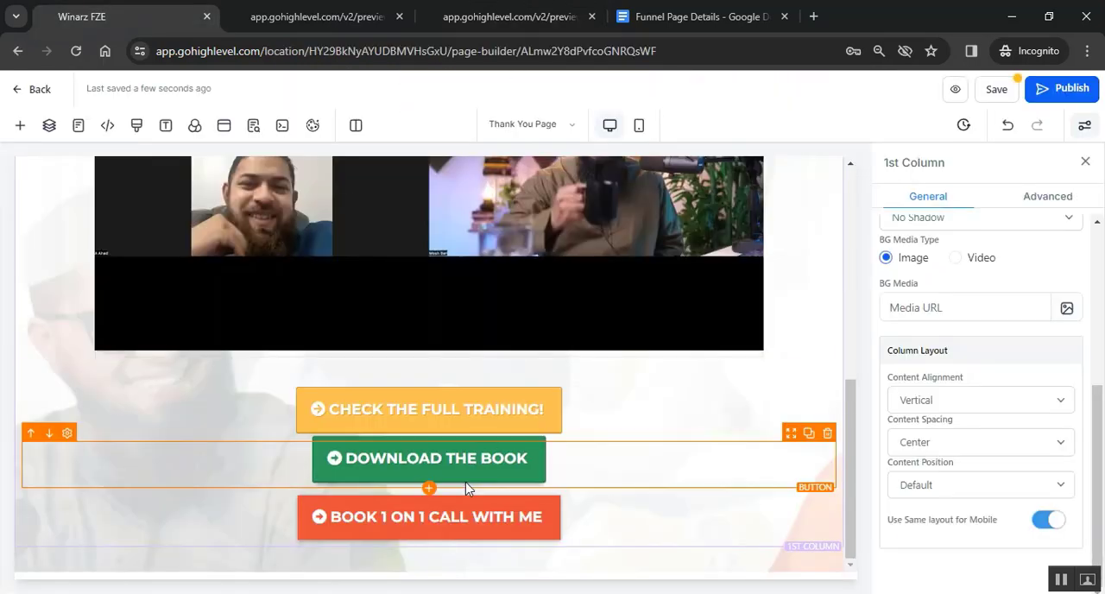
- Add a headline below the call-booking button and set its top margin to 60 px
click(429, 559)
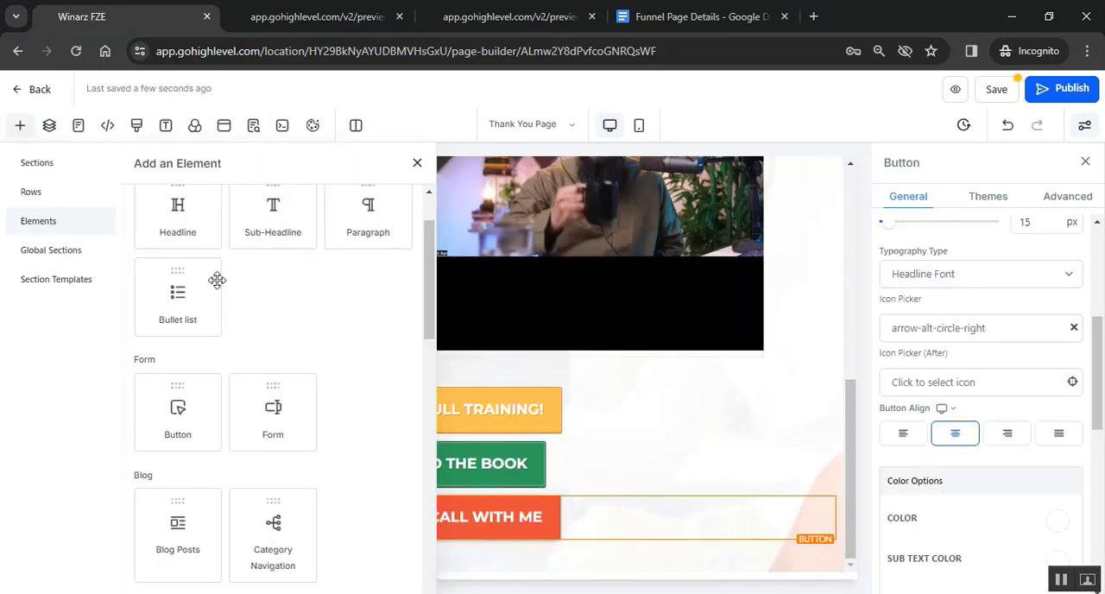
click(186, 223)
scroll(970, 446, down, 2)
scroll(968, 446, down, 4)
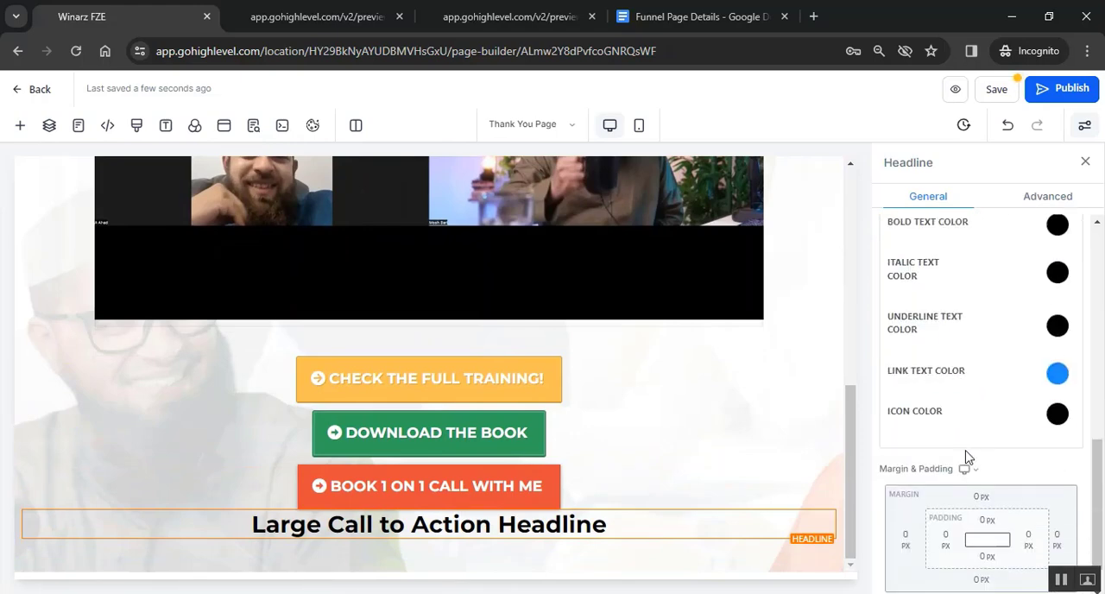
click(984, 450)
click(898, 541)
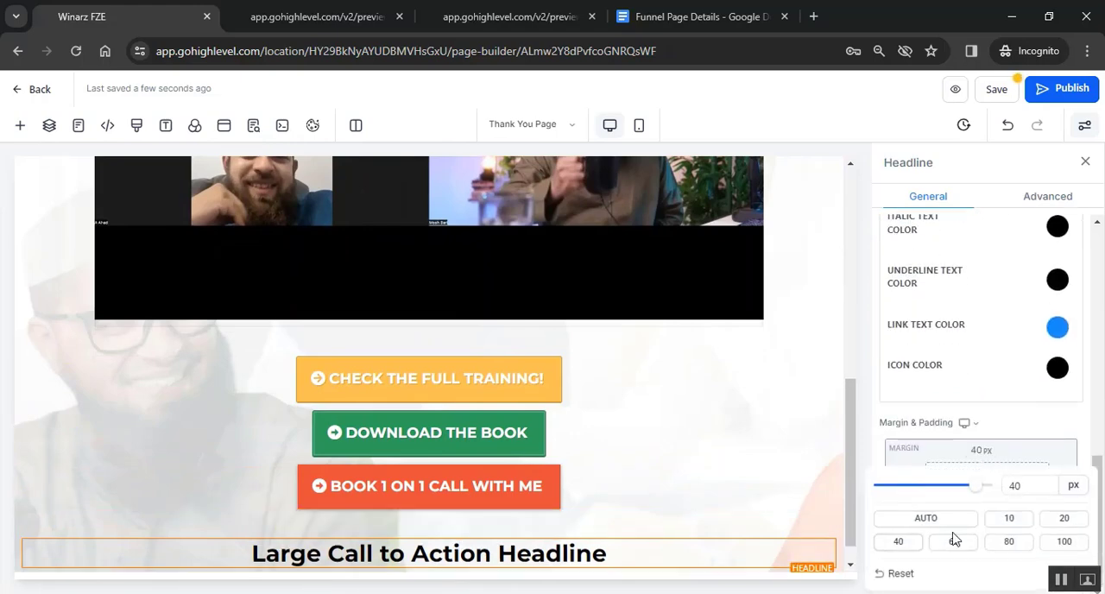
click(953, 541)
scroll(594, 425, down, 1)
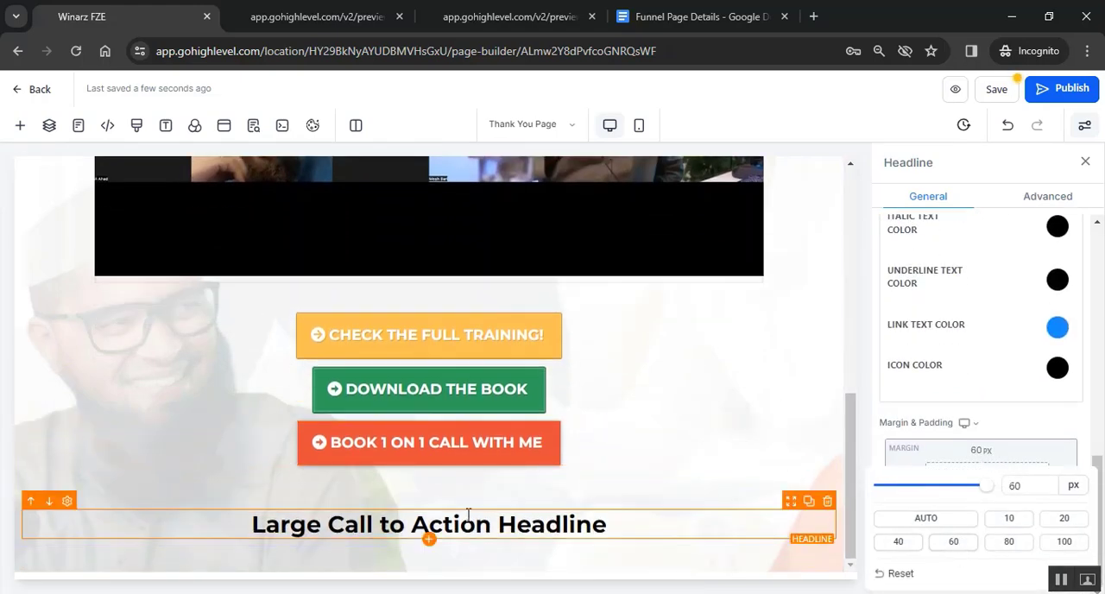
- Replace the new headline's placeholder text with the copied "Step 2:" and remove the extra blank line
triple_click(511, 521)
key(ctrl+v)
click(432, 530)
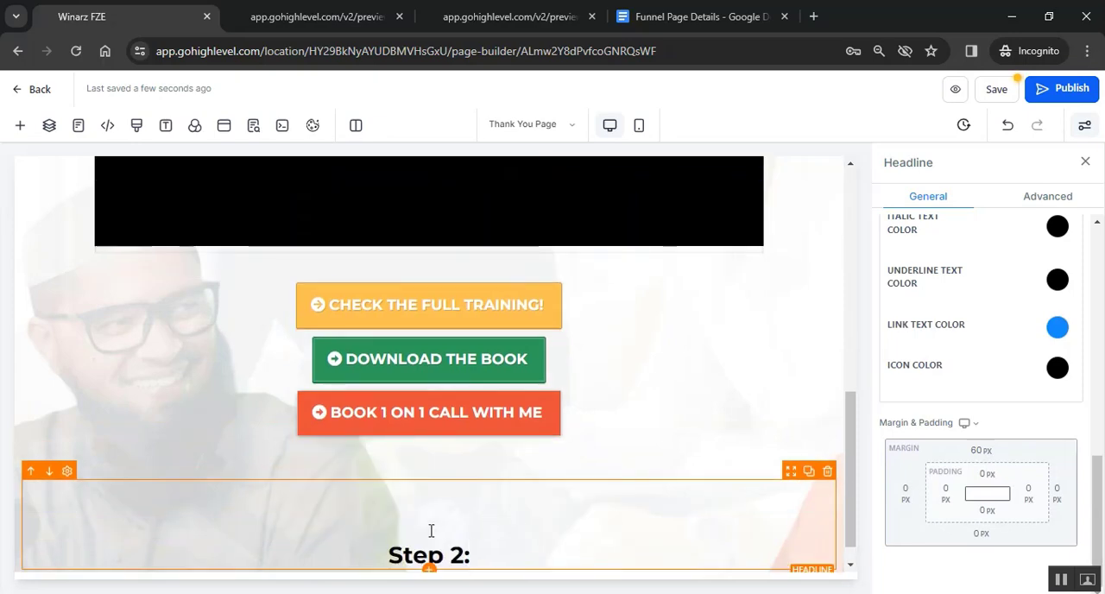
key(BackSpace)
- Set the "Step 2:" headline's font size to 55 px
drag(474, 527, 349, 521)
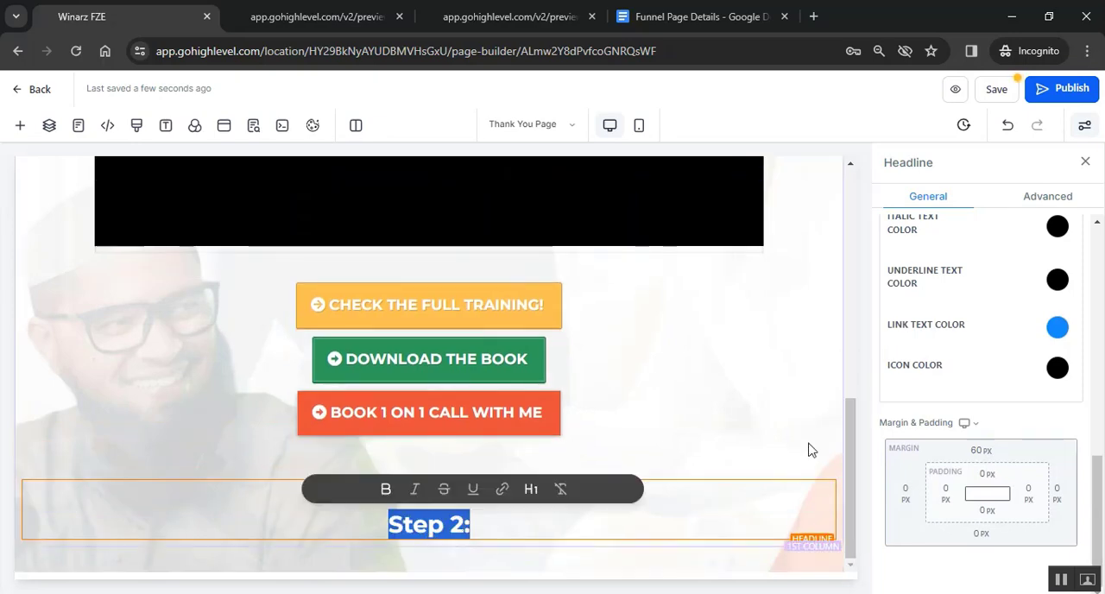
scroll(979, 390, up, 5)
double_click(1011, 436)
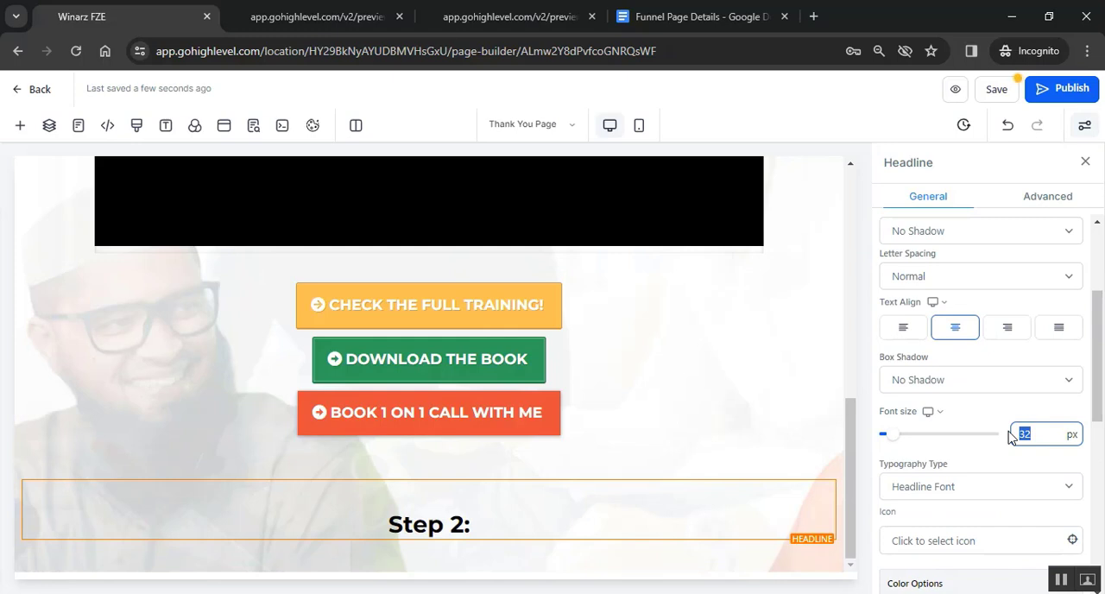
text(55)
- Set the "Step 2:" headline's bold text color to orange
scroll(1061, 393, down, 2)
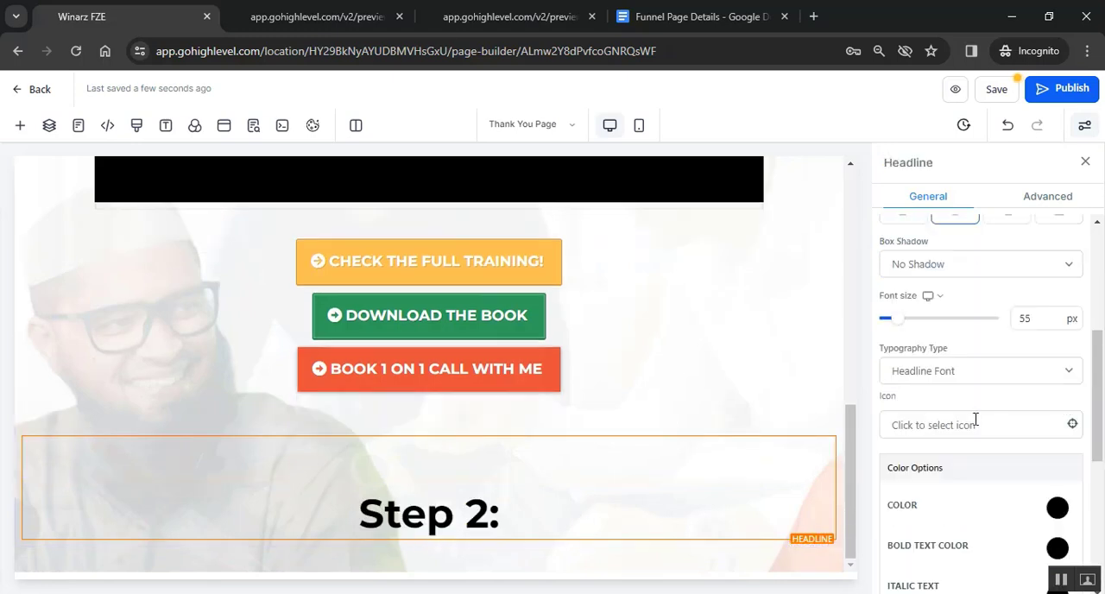
scroll(972, 501, down, 3)
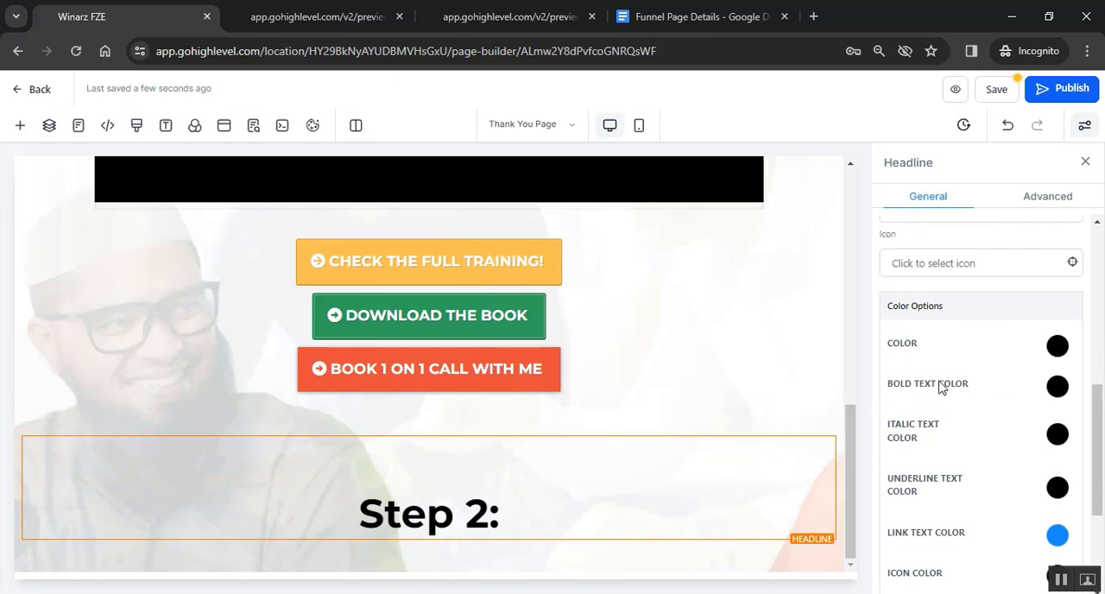
click(1057, 386)
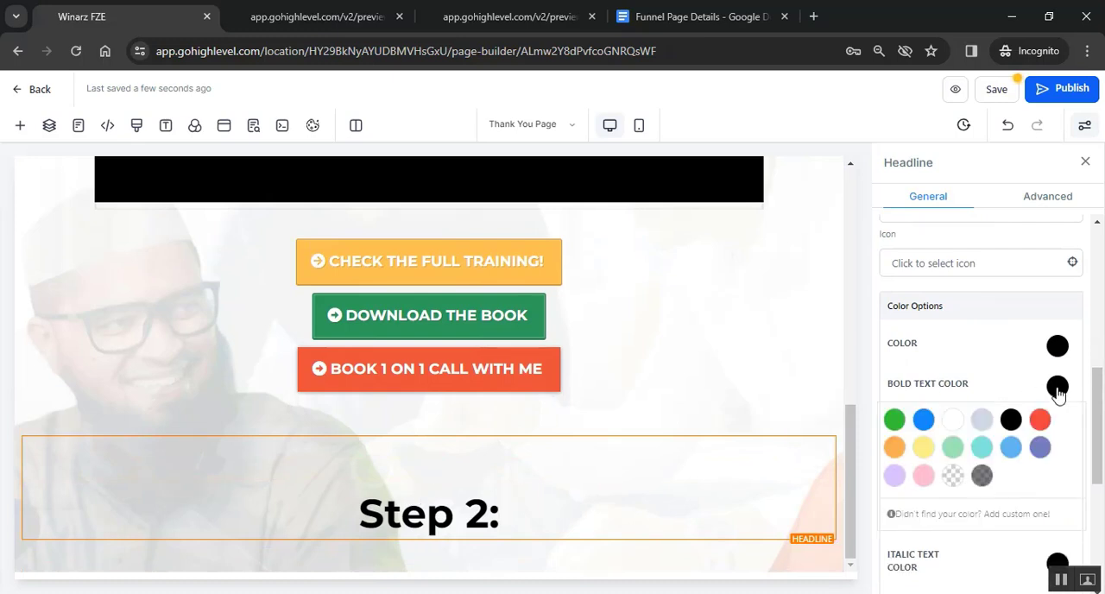
click(895, 447)
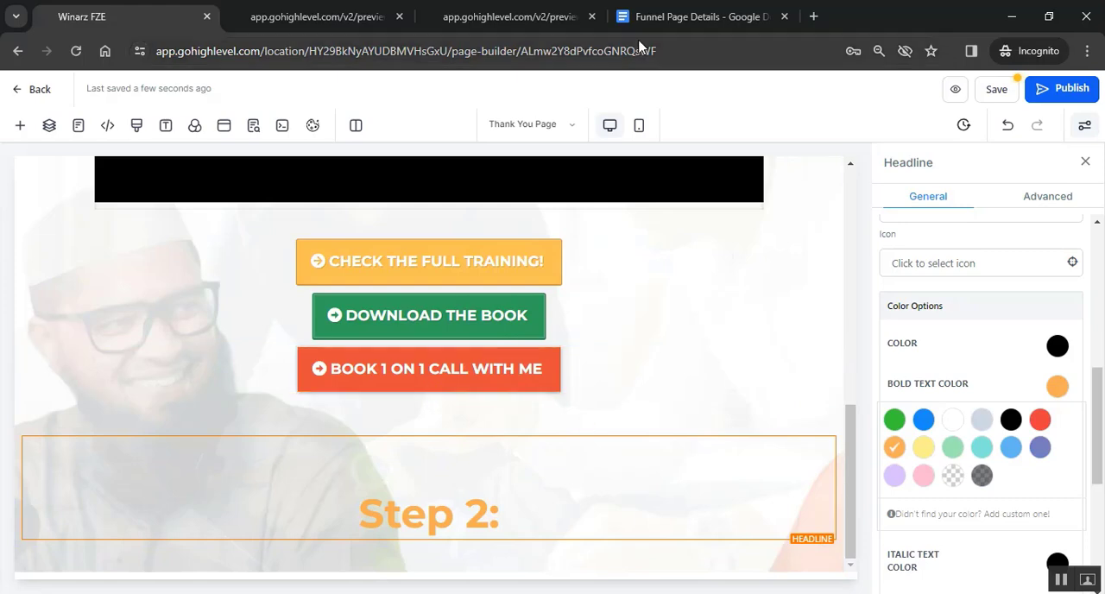
- Copy the "Hosted By" line under Step 2 on the sample page and return to the page builder
click(536, 16)
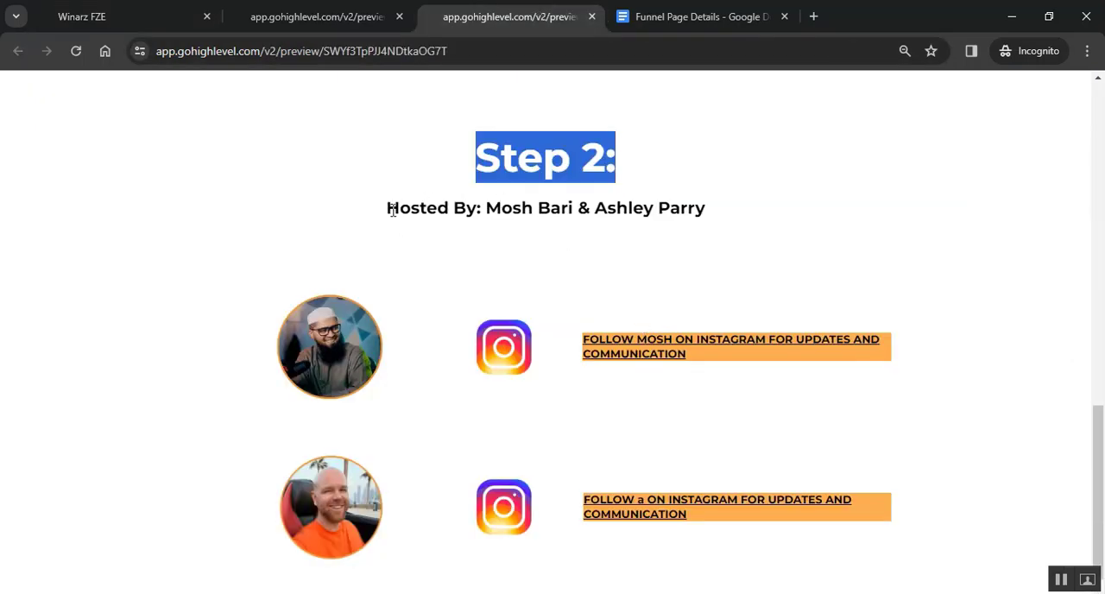
drag(393, 210, 711, 217)
key(ctrl+c)
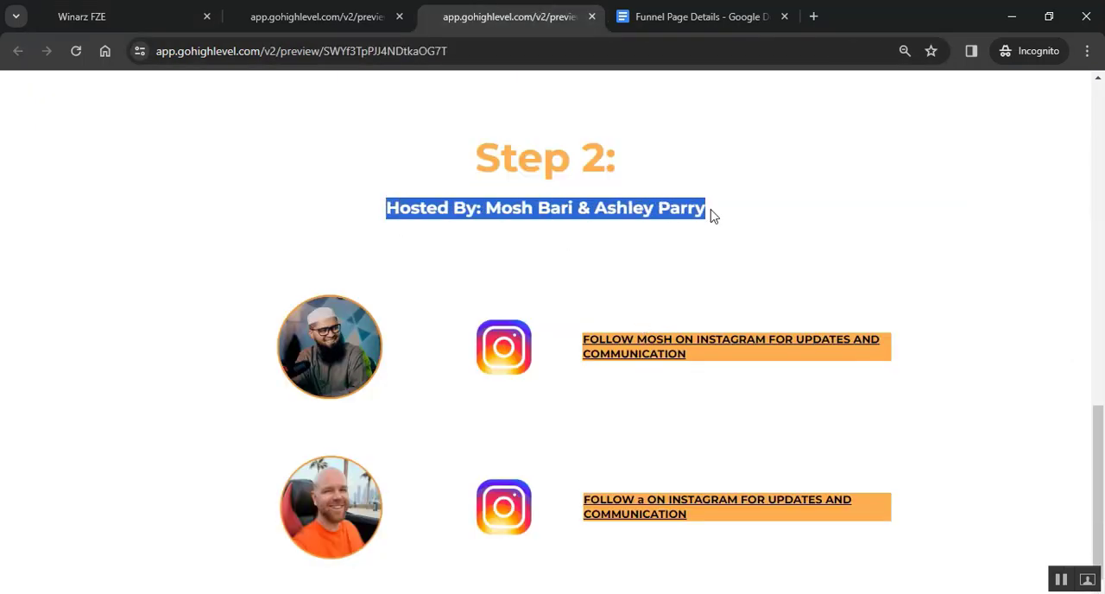
click(196, 8)
- Add a sub-headline below "Step 2:" and replace its placeholder text with the copied "Hosted By" line
click(429, 538)
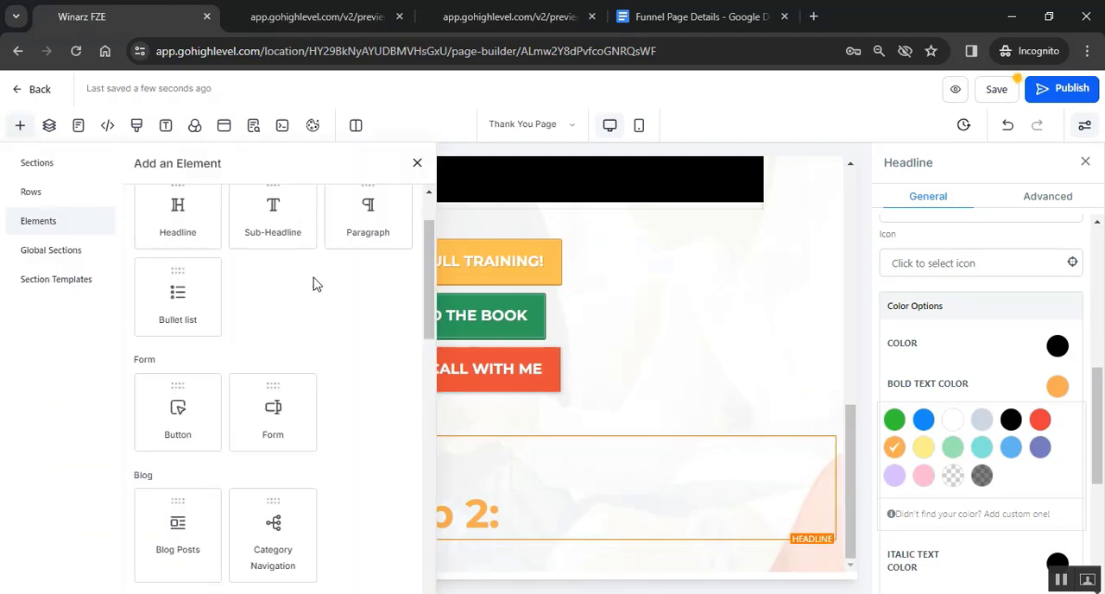
click(281, 226)
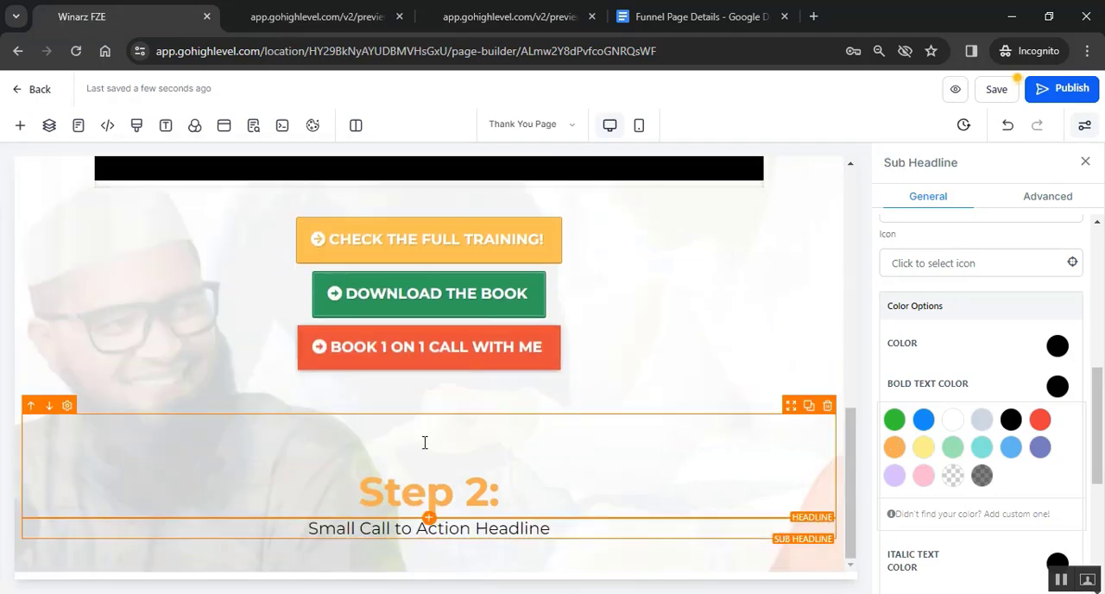
triple_click(437, 530)
key(ctrl+v)
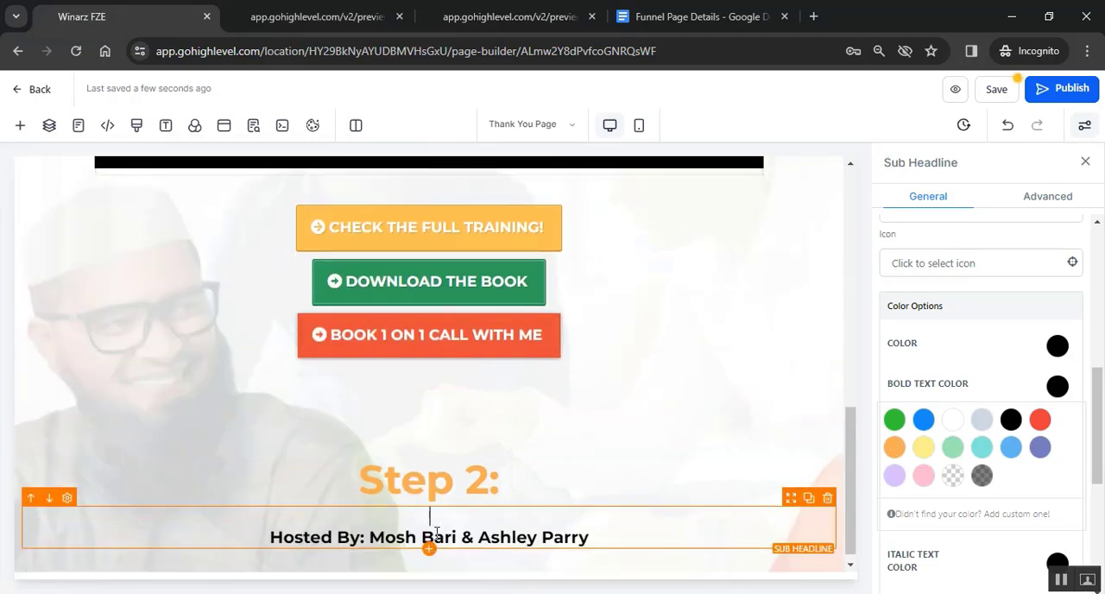
click(595, 498)
click(631, 528)
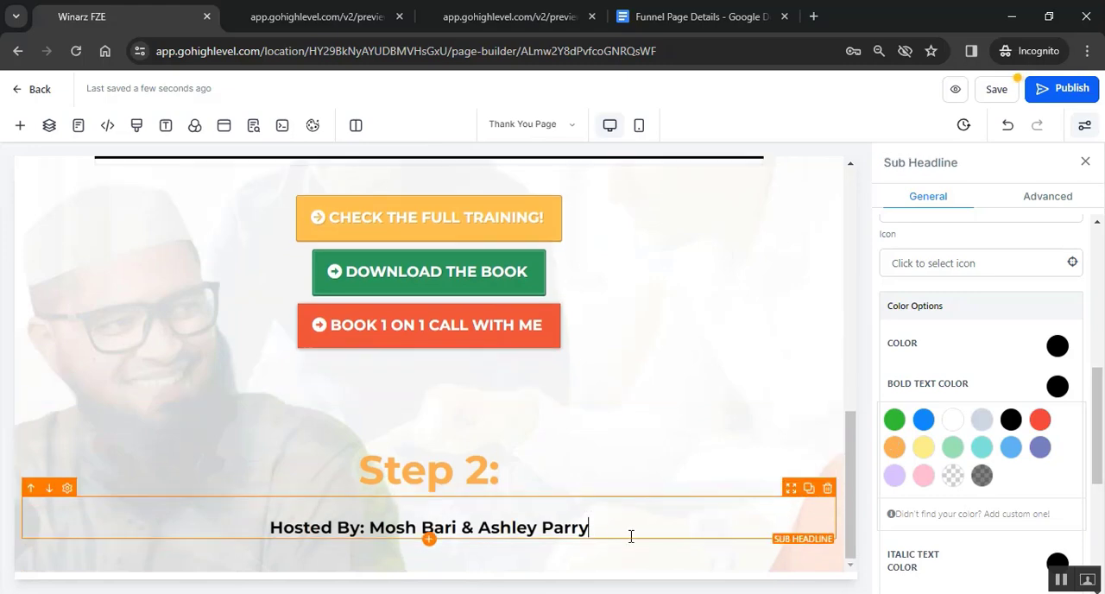
- Check the sample page's host layout and add a 3-column row below the "Hosted By" sub-headline
click(604, 14)
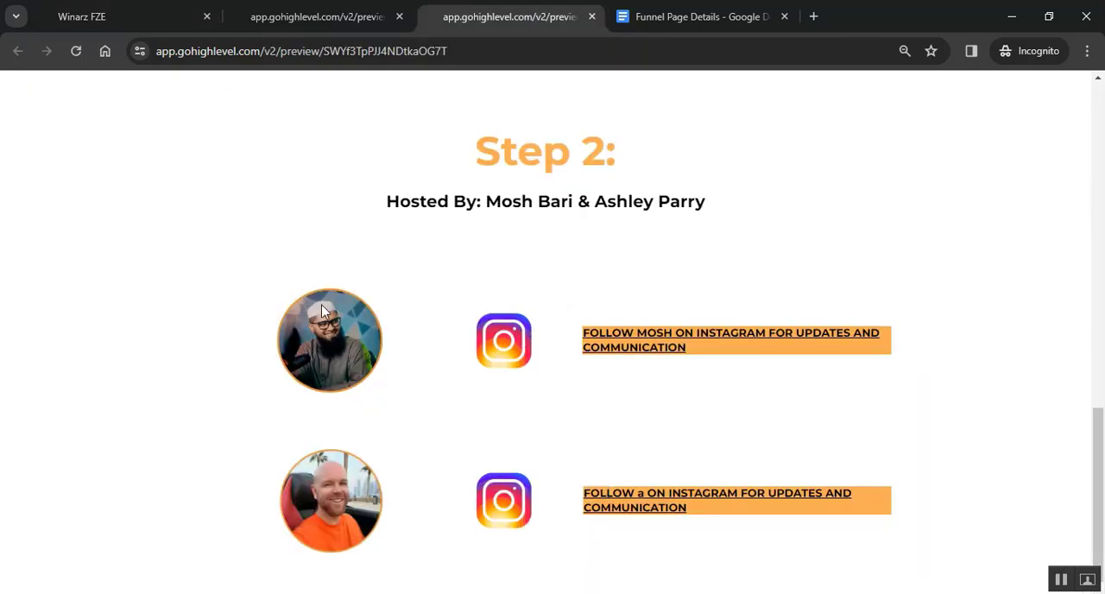
click(135, 10)
click(599, 402)
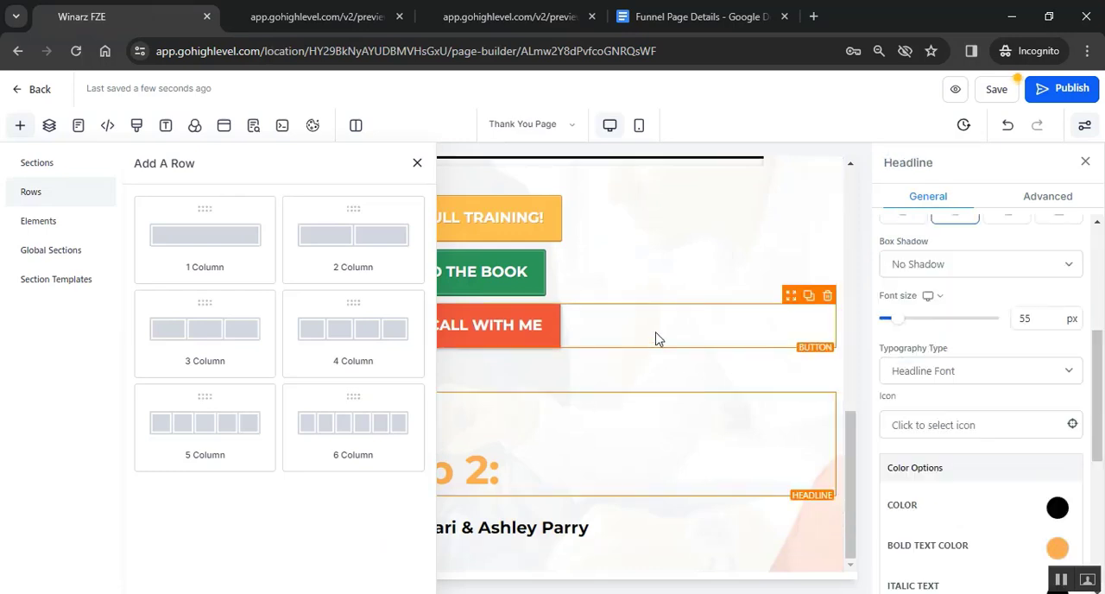
click(657, 338)
click(417, 163)
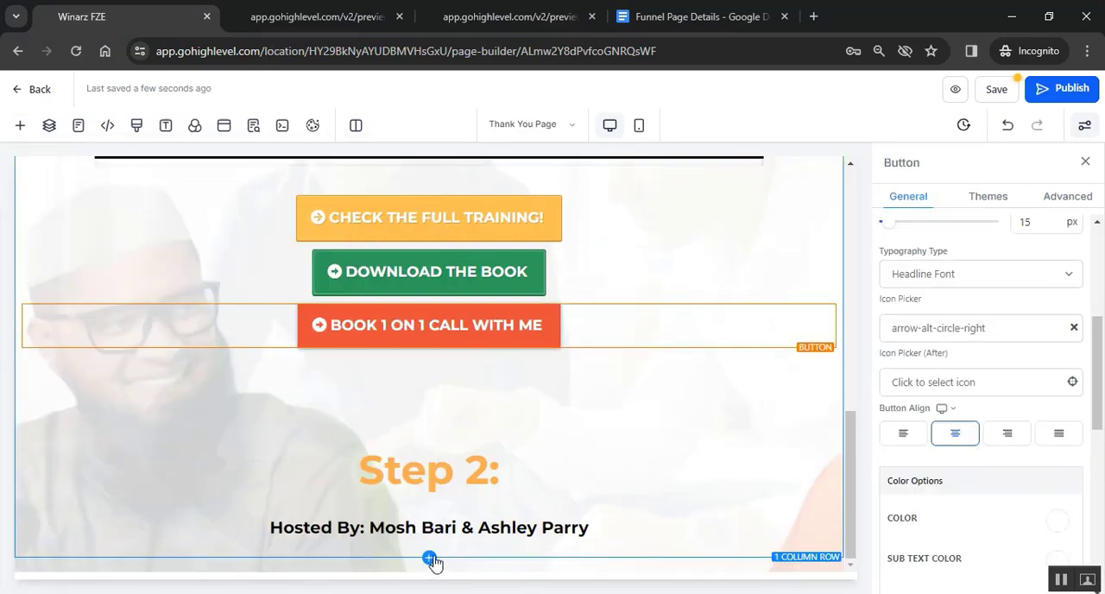
click(430, 559)
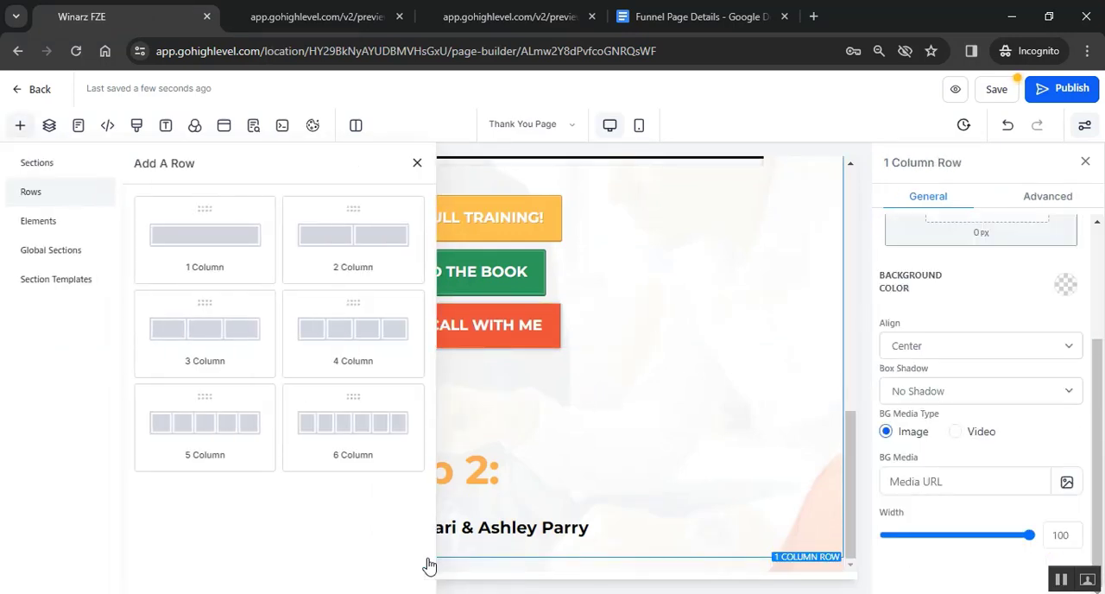
click(222, 337)
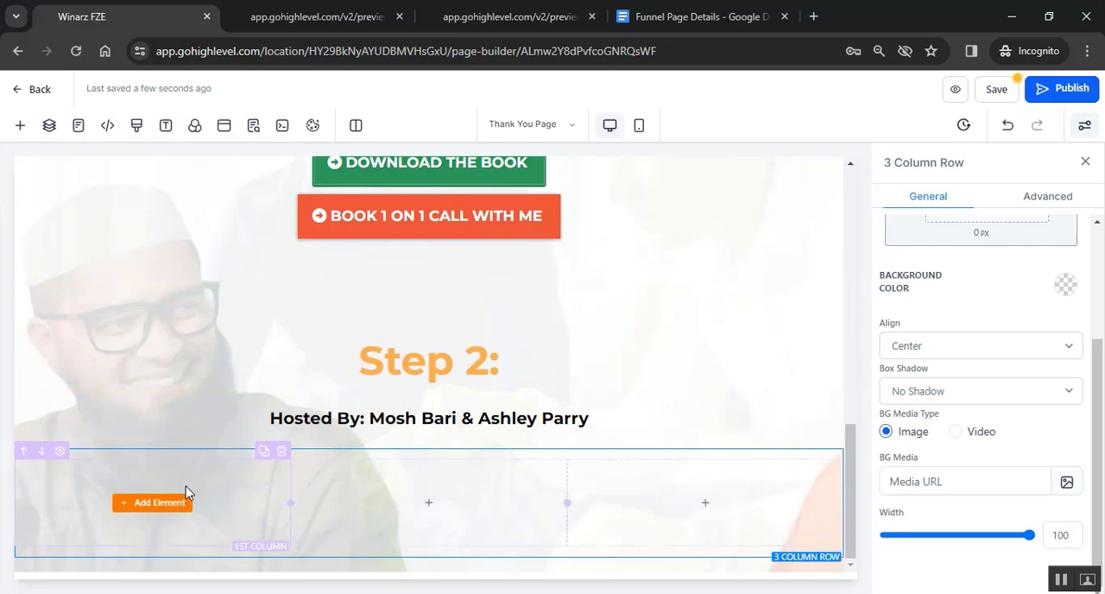
- Add an Image element to the first column of the new row, following the sample page
click(436, 516)
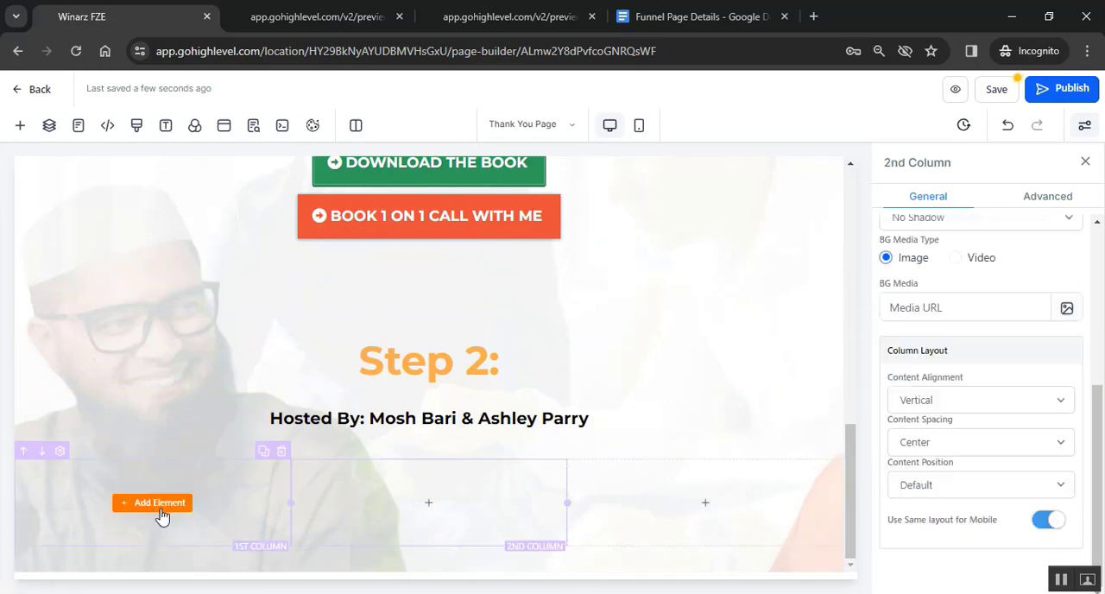
click(470, 11)
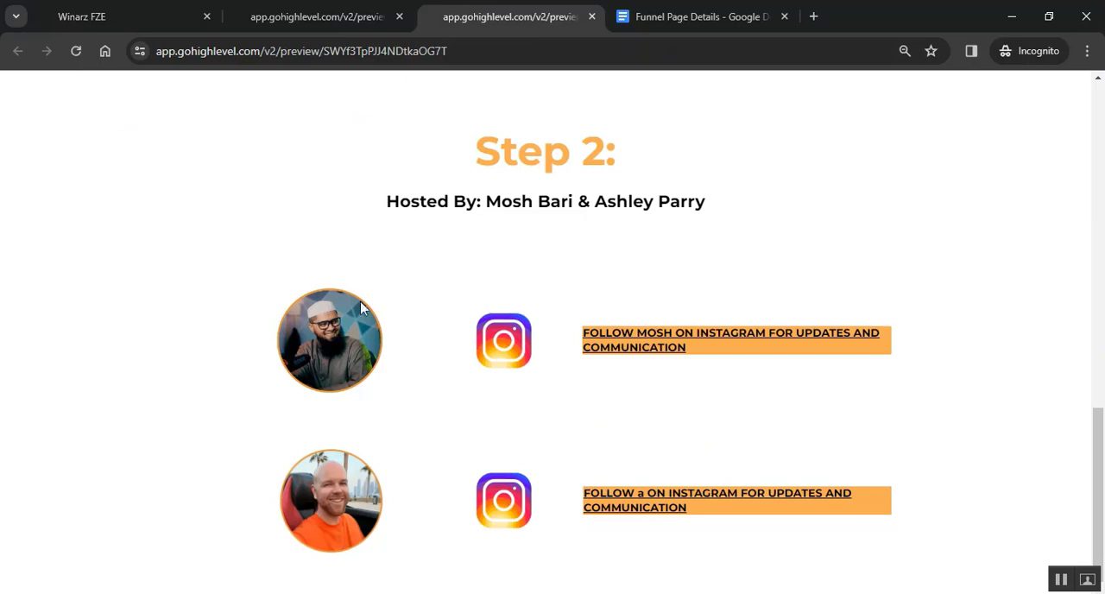
key(ctrl+1)
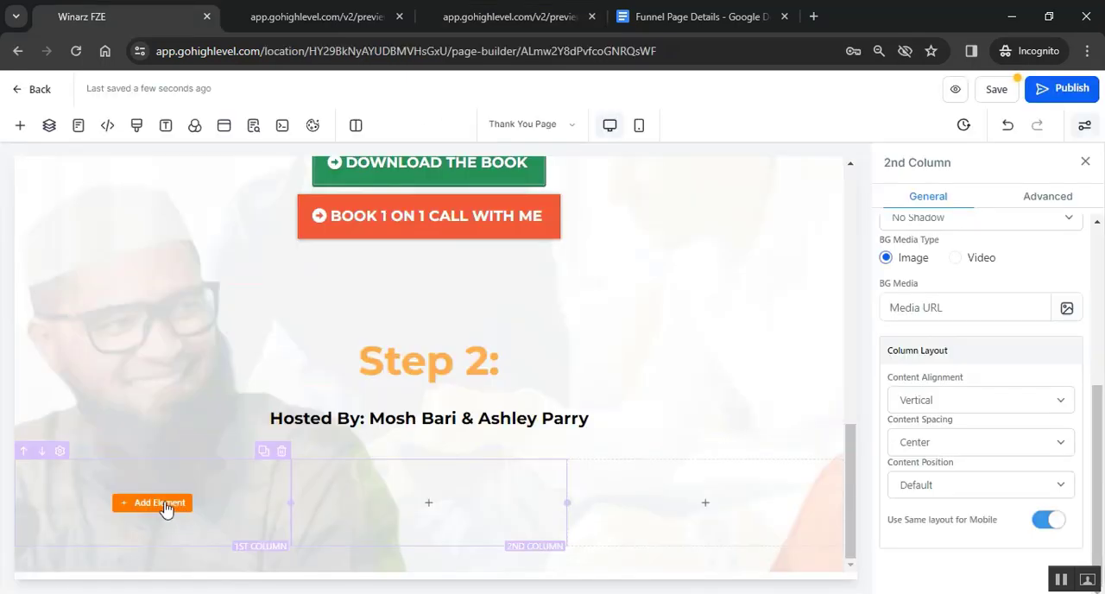
click(166, 510)
scroll(222, 412, down, 2)
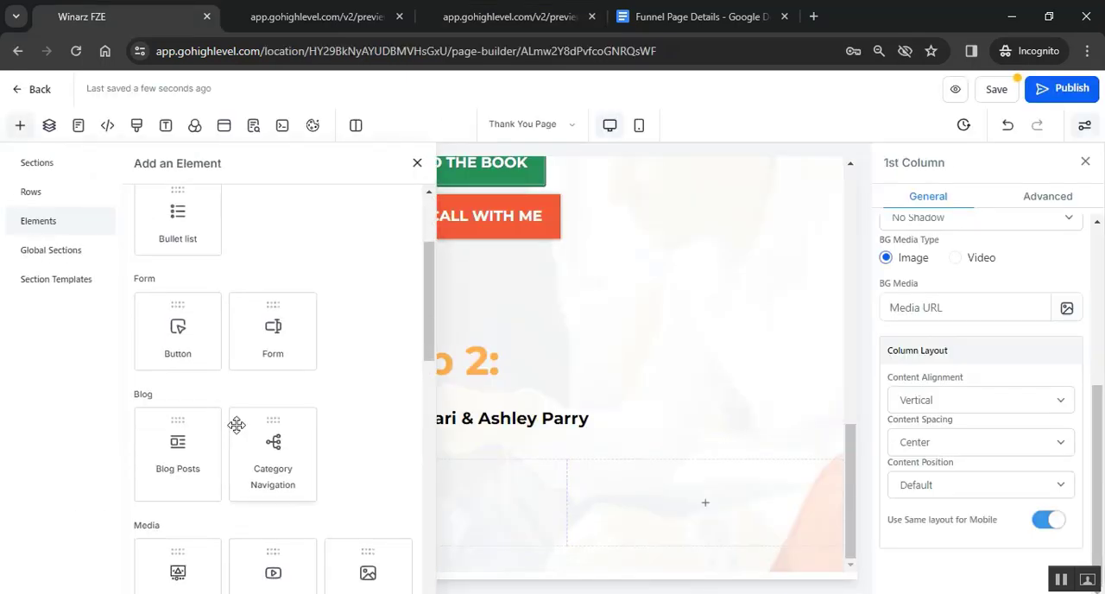
scroll(237, 425, down, 2)
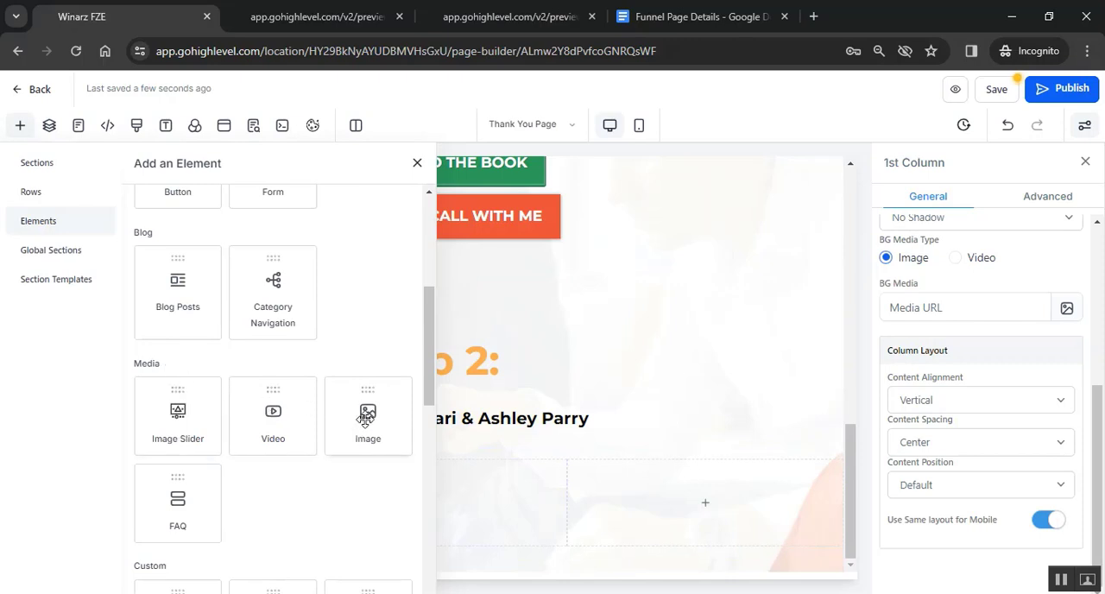
drag(365, 419, 287, 474)
- Copy the first host's photo link from the Funnel Page Details document and use it as the first column's image source
scroll(251, 459, down, 2)
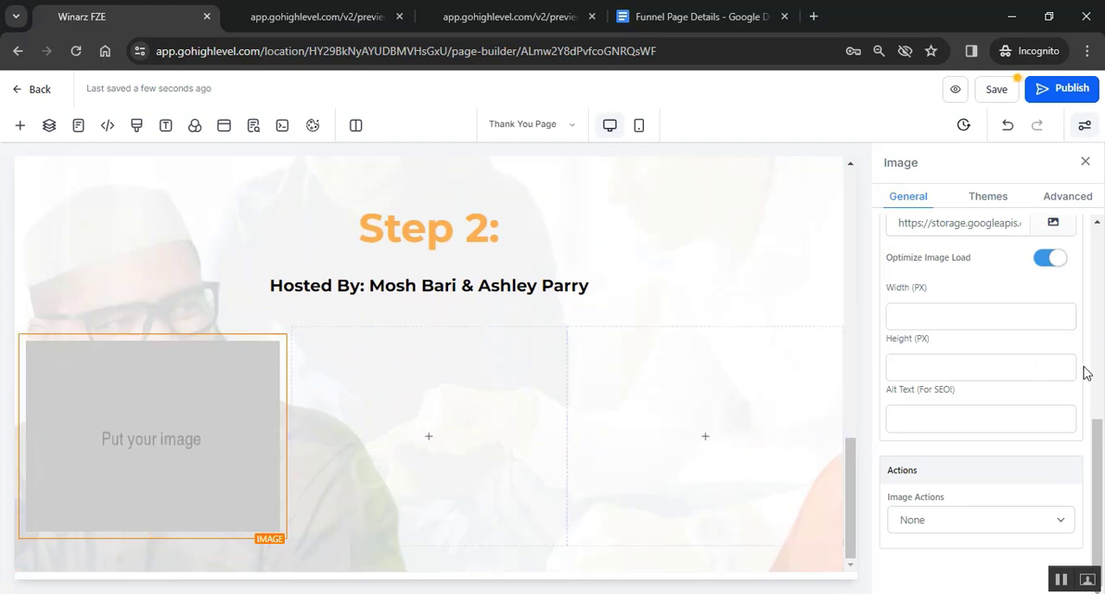
scroll(1014, 360, up, 3)
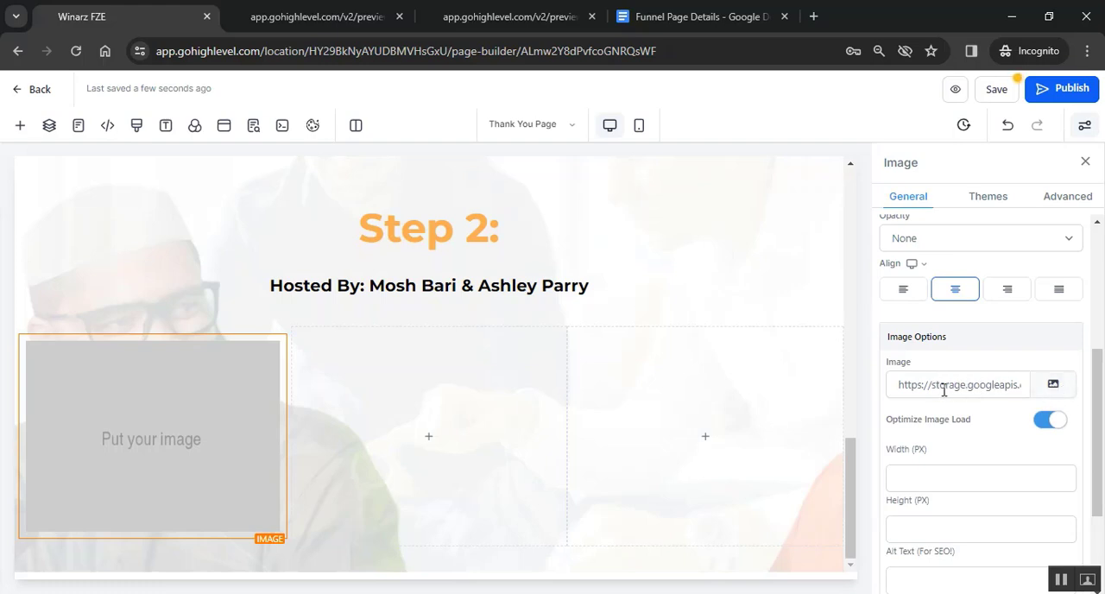
click(648, 12)
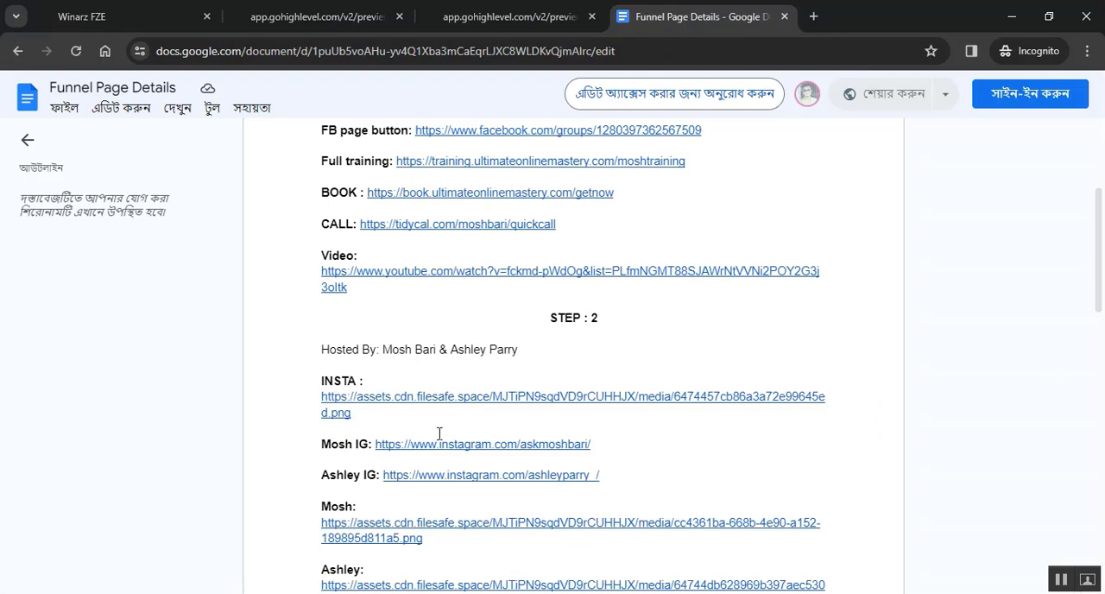
scroll(439, 434, down, 1)
click(566, 481)
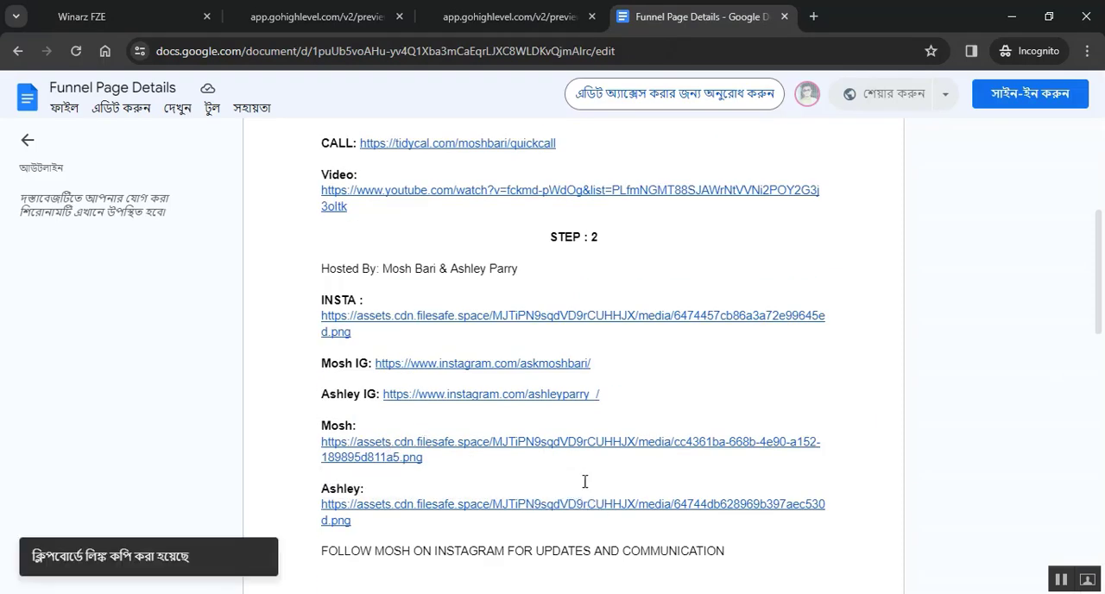
click(87, 16)
click(916, 385)
key(ctrl+a)
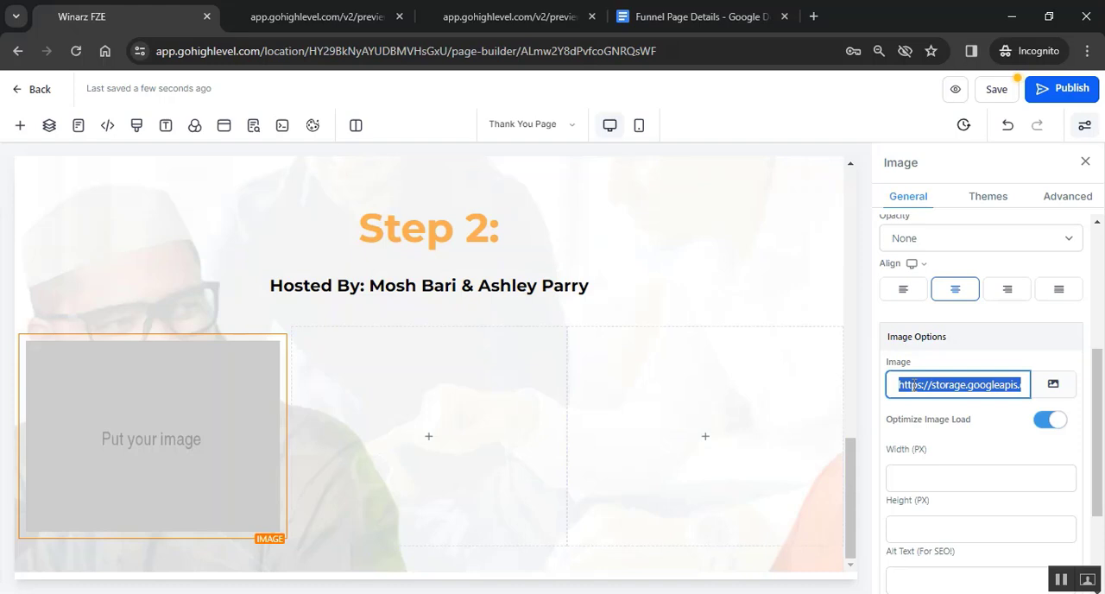
key(ctrl+v)
click(225, 421)
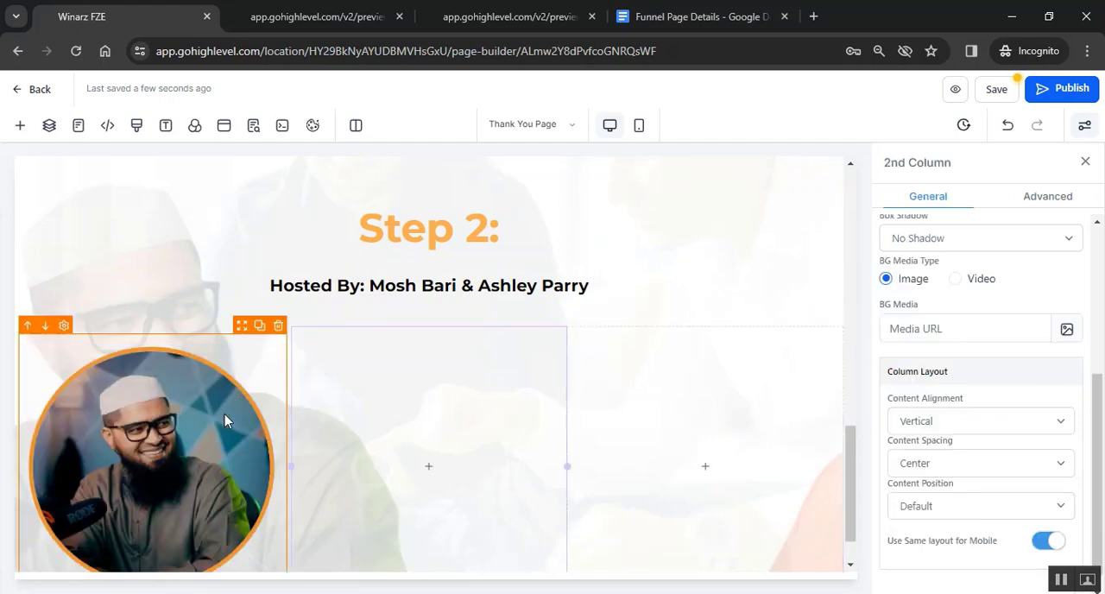
scroll(187, 453, down, 1)
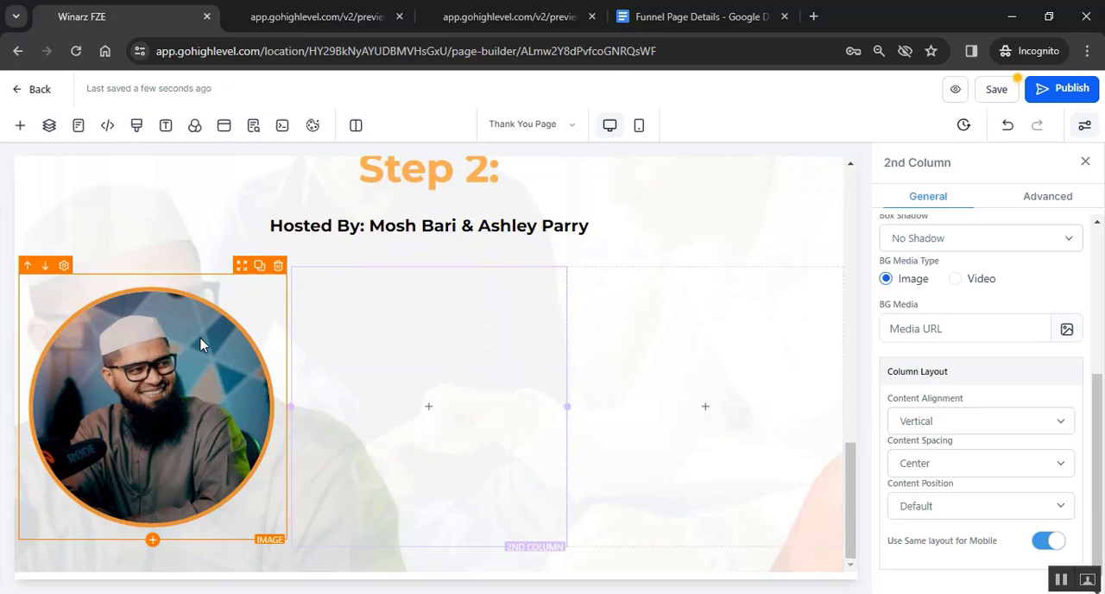
- Set the host photo's width and height to 150 px each
click(200, 345)
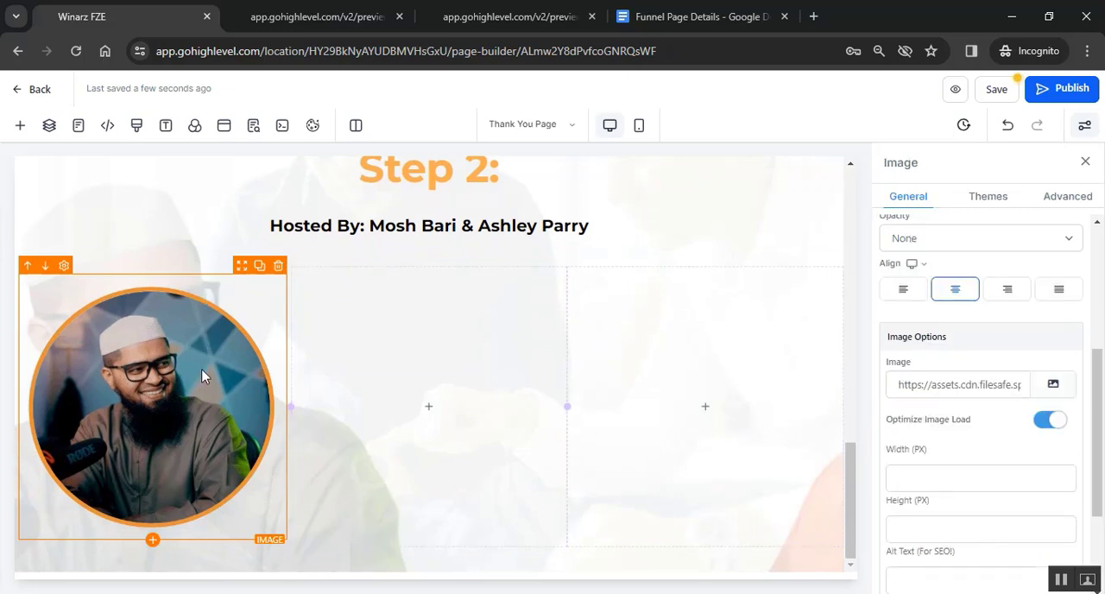
click(917, 476)
text(1)
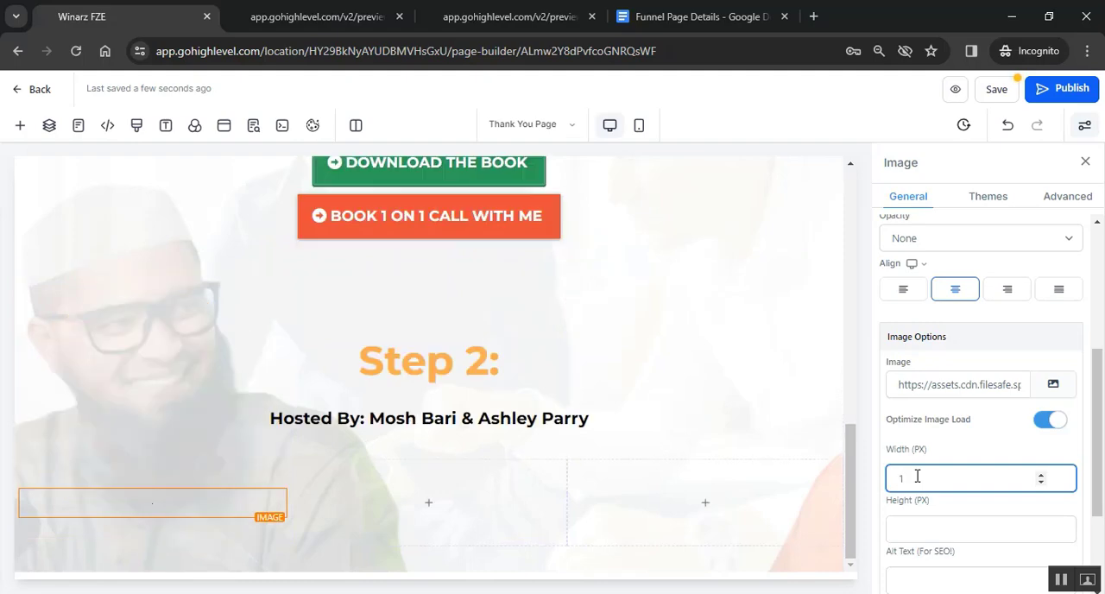
text(50)
scroll(917, 458, down, 1)
click(917, 436)
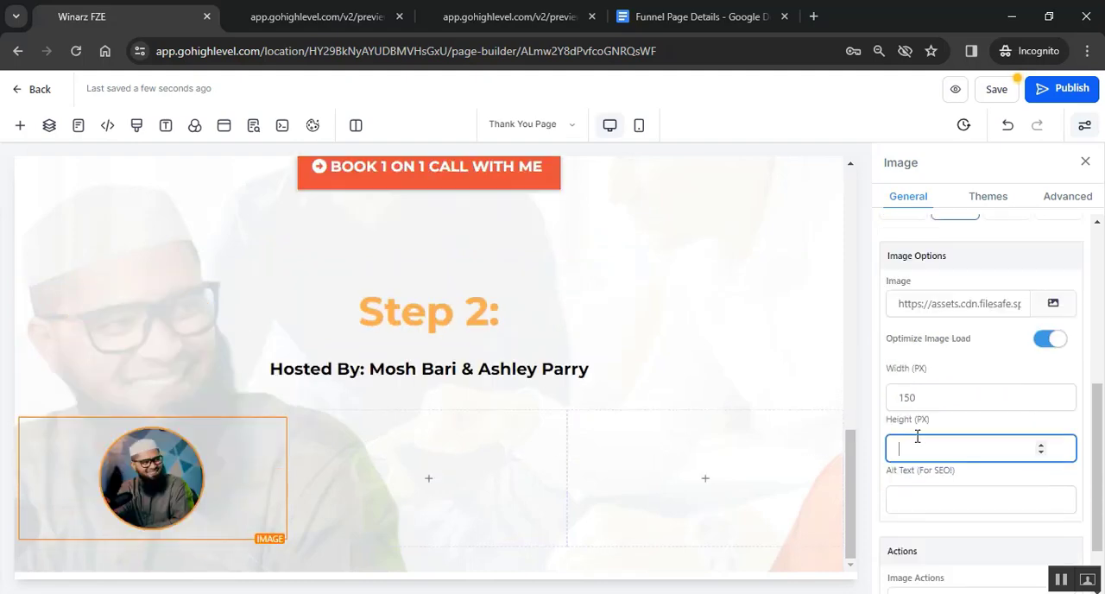
text(150)
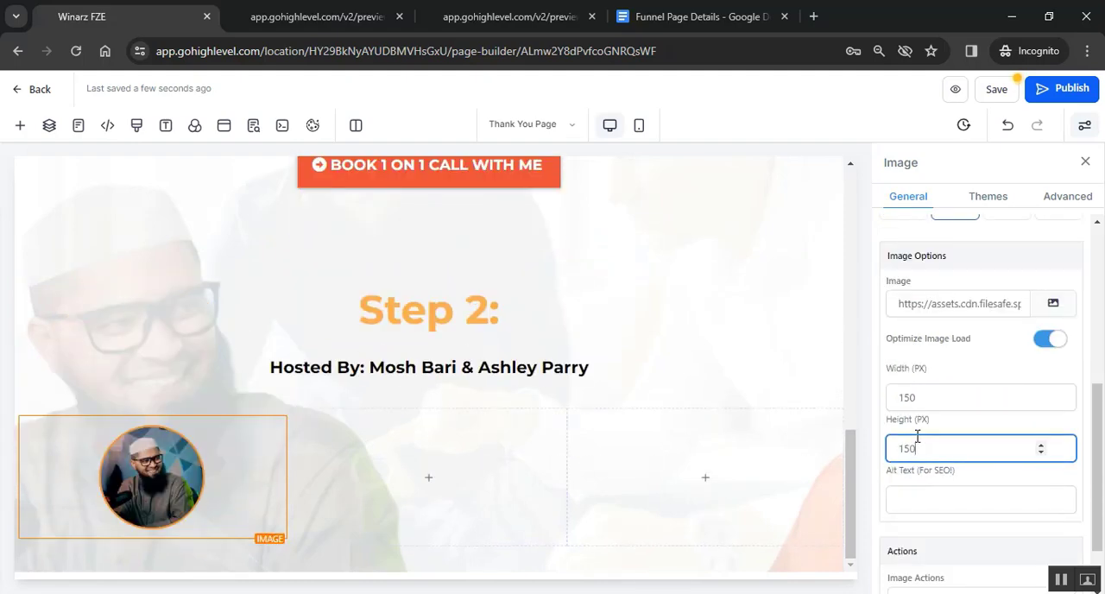
click(244, 478)
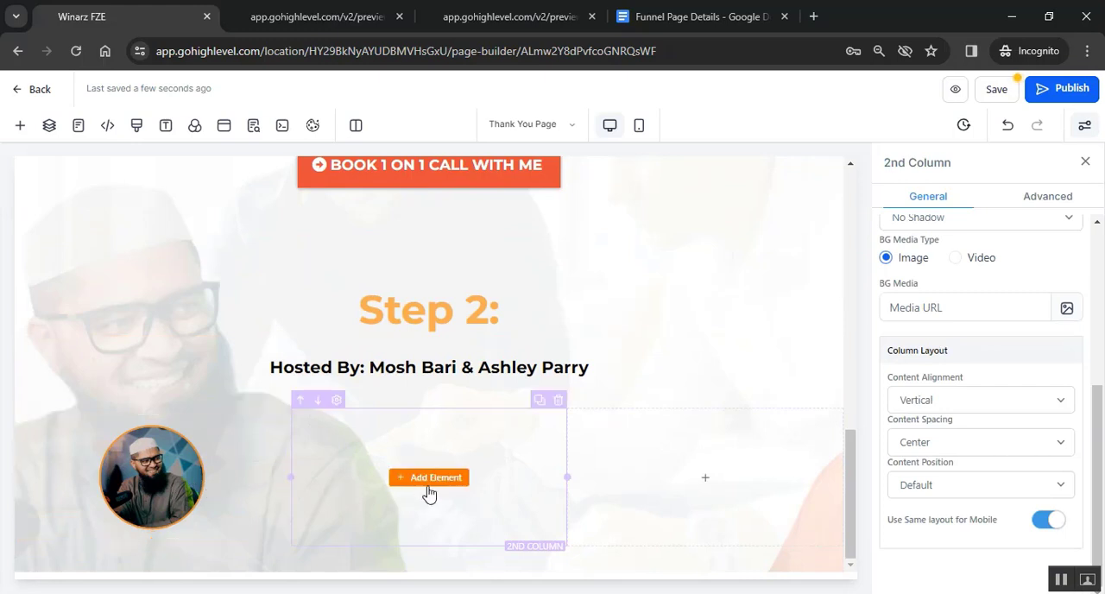
- Check the sample page's host row and add an Image element to the second column
click(471, 8)
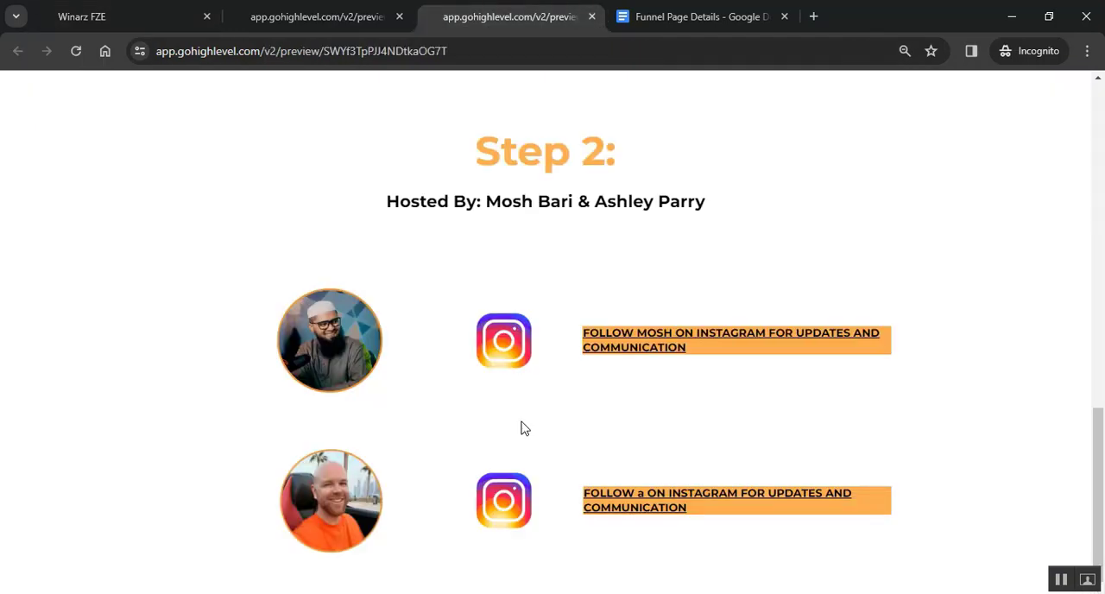
click(159, 8)
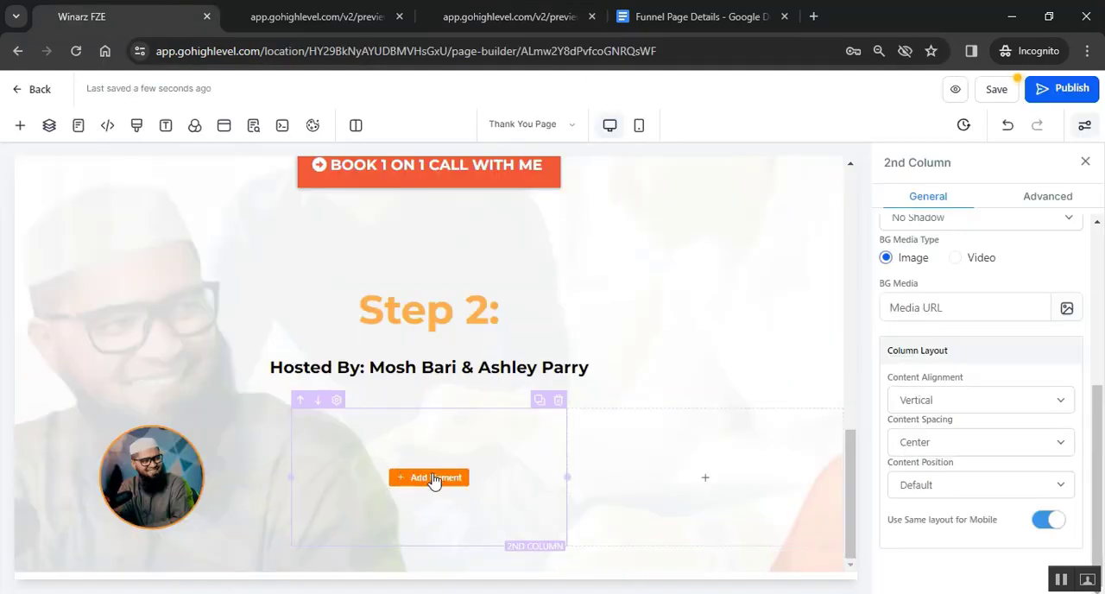
click(434, 479)
drag(368, 414, 383, 420)
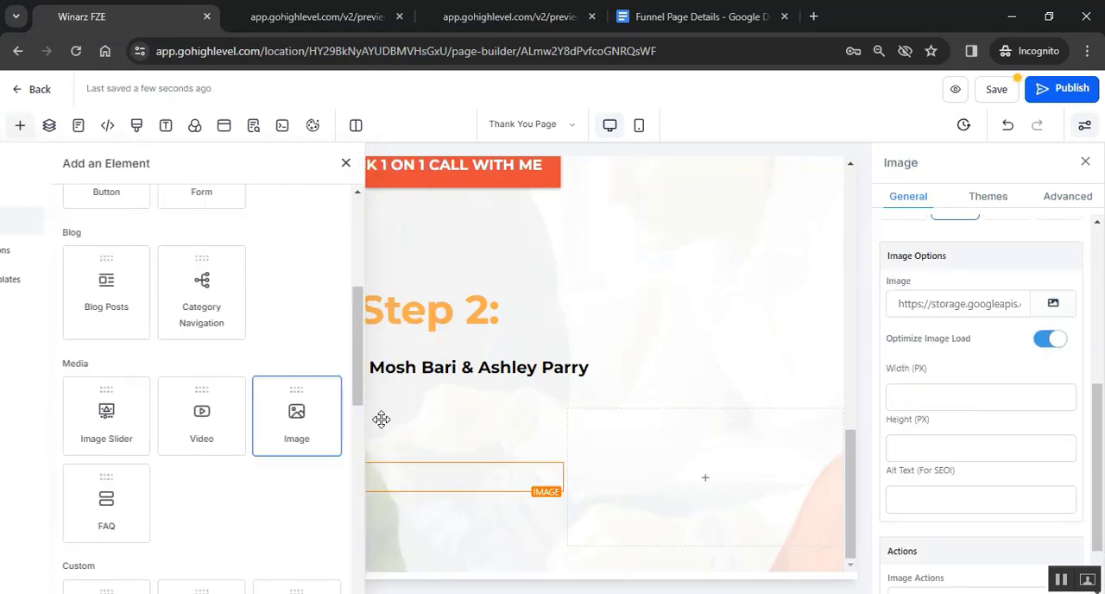
scroll(471, 503, down, 1)
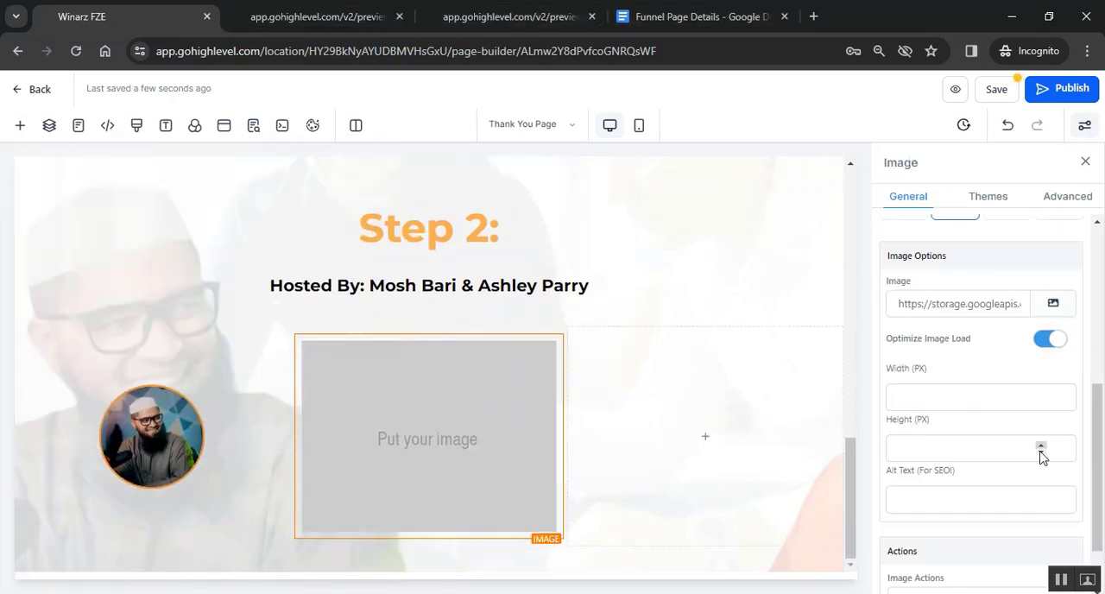
scroll(956, 253, down, 1)
scroll(955, 253, up, 2)
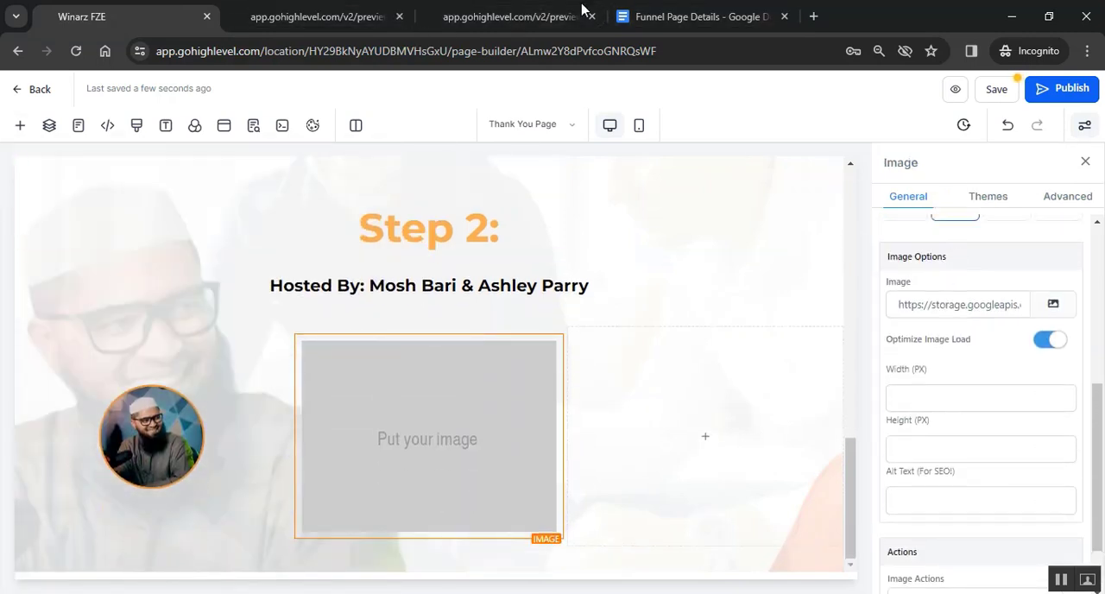
- Copy the INSTA image link from the Funnel Page Details document and use it as the second column's image source
click(676, 13)
scroll(660, 369, up, 1)
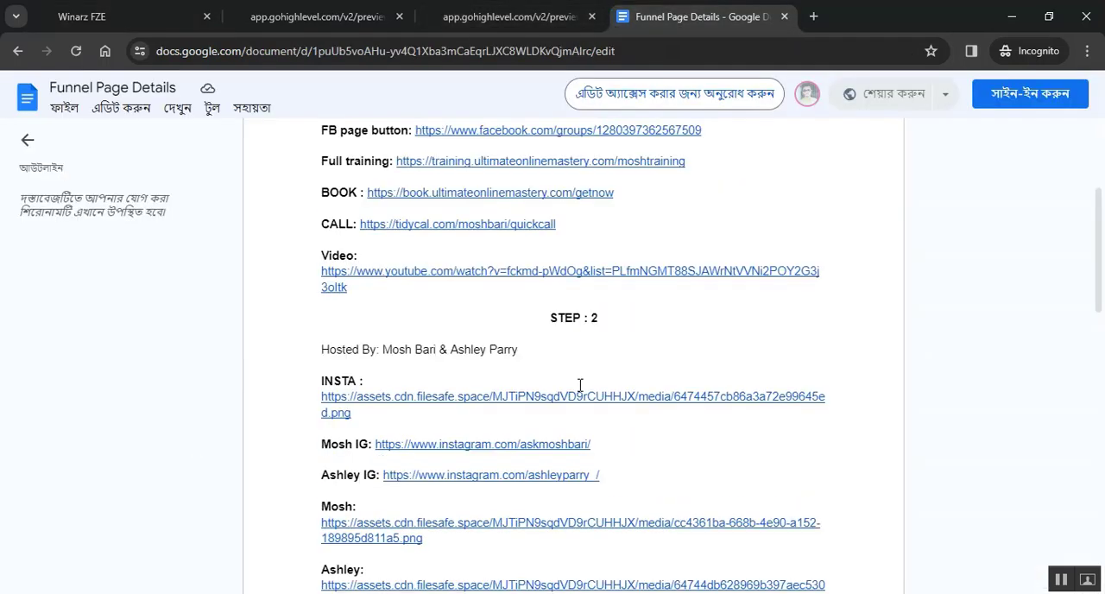
scroll(587, 380, down, 1)
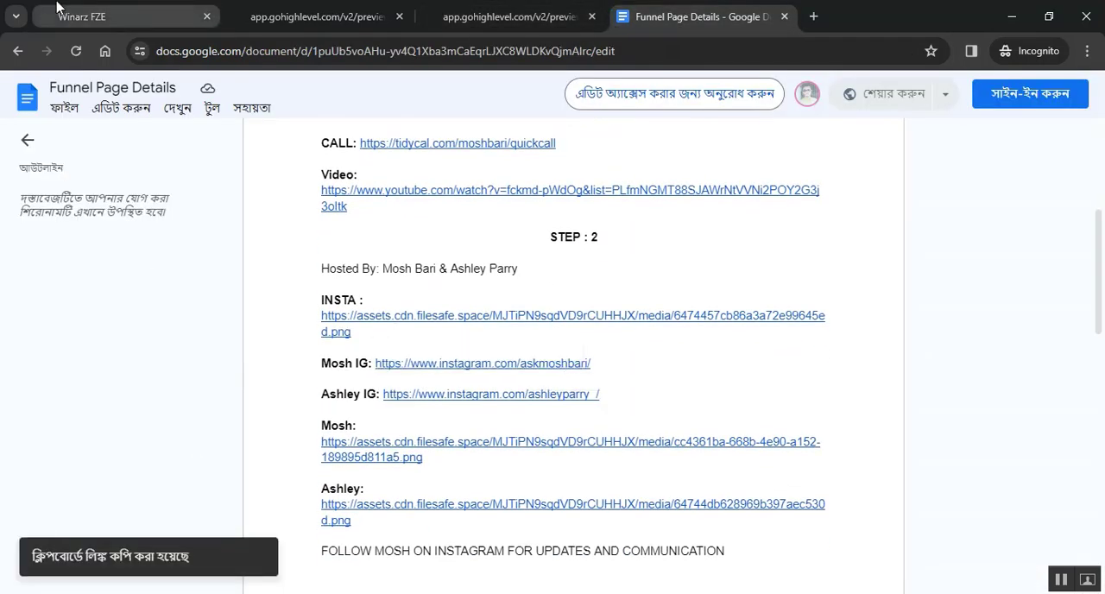
click(82, 17)
triple_click(953, 306)
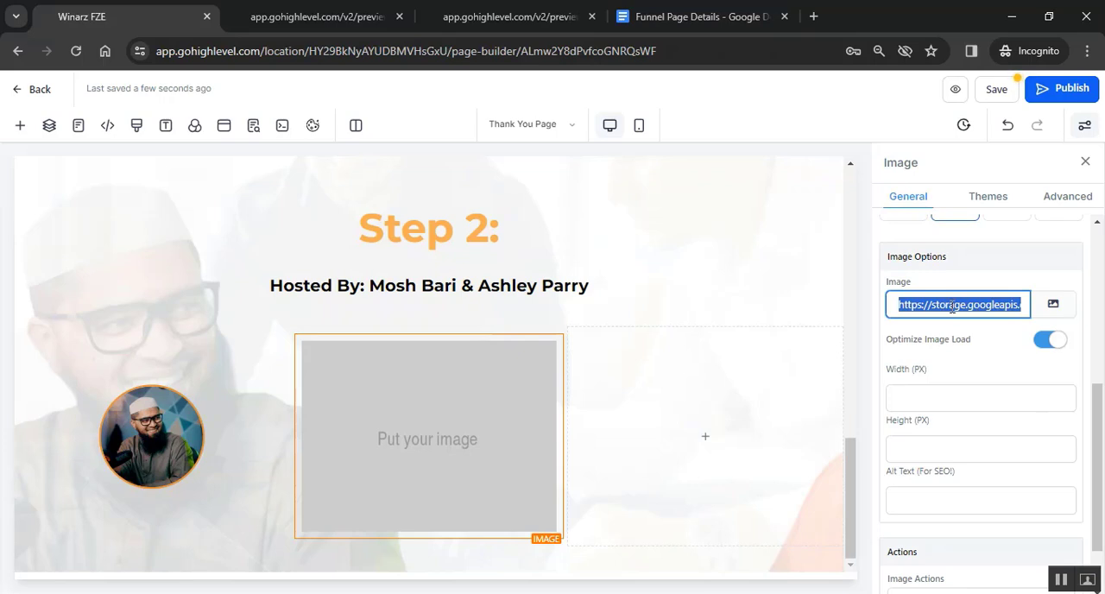
key(ctrl+v)
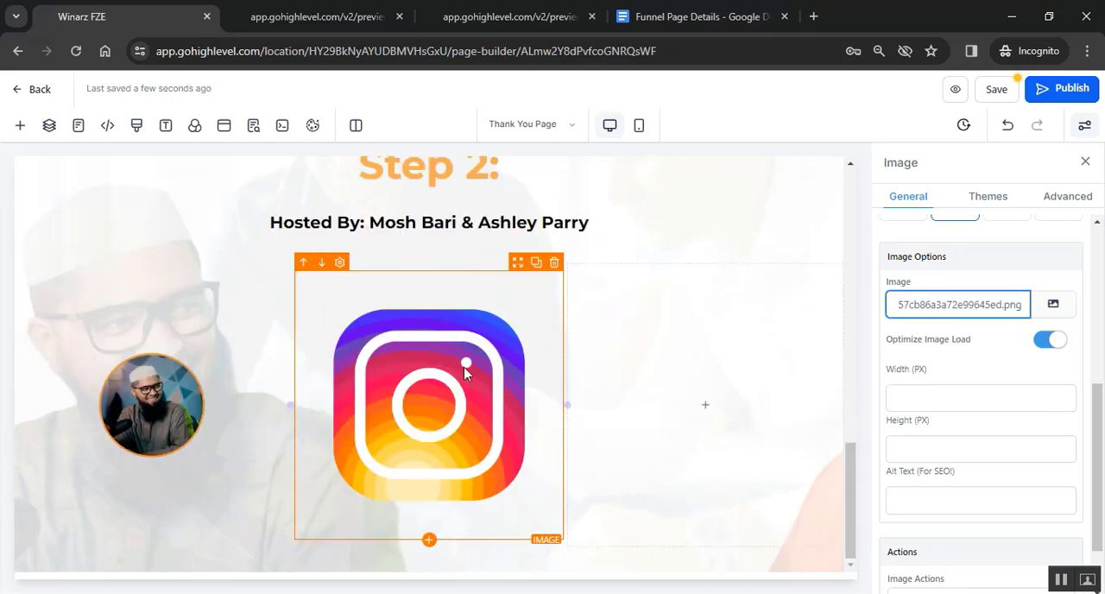
- Set the Instagram icon's width and height to 100 px each and keep the image selected
click(916, 396)
text(1)
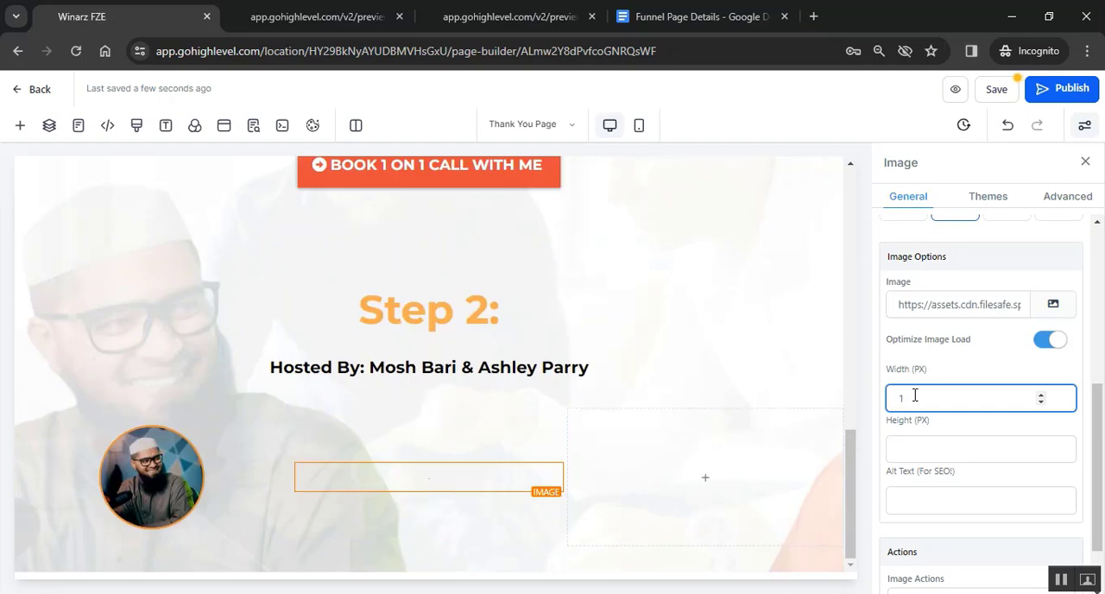
text(00)
click(915, 451)
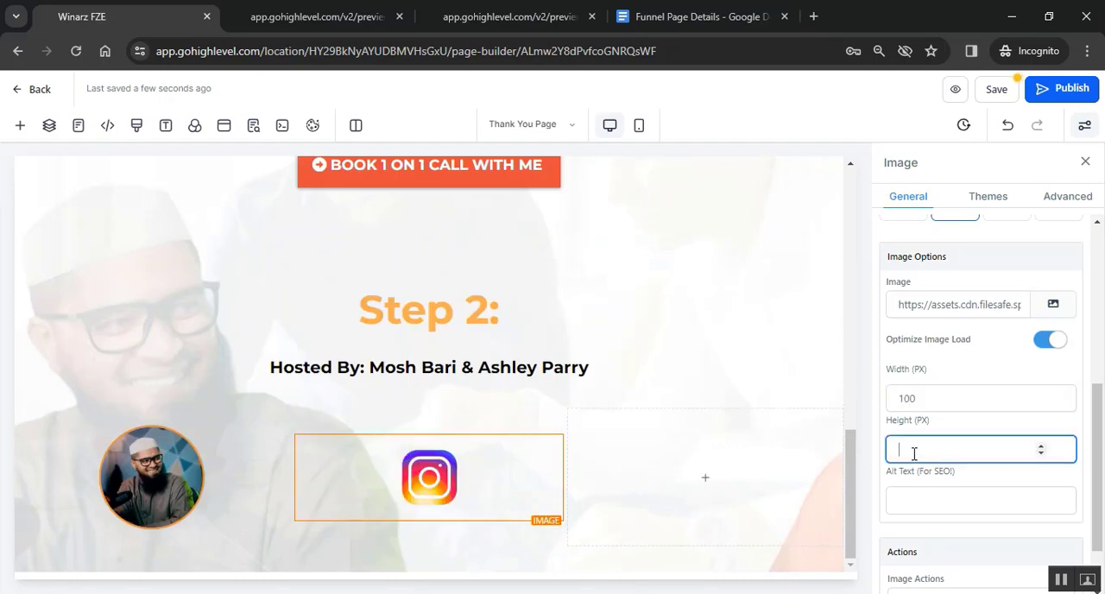
text(100)
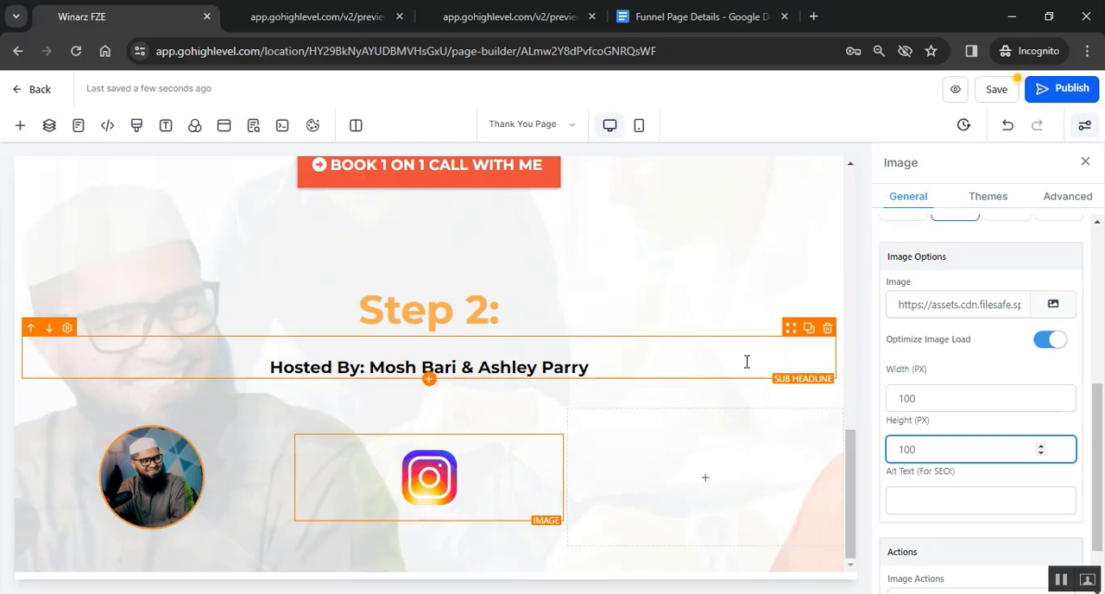
click(745, 360)
click(481, 490)
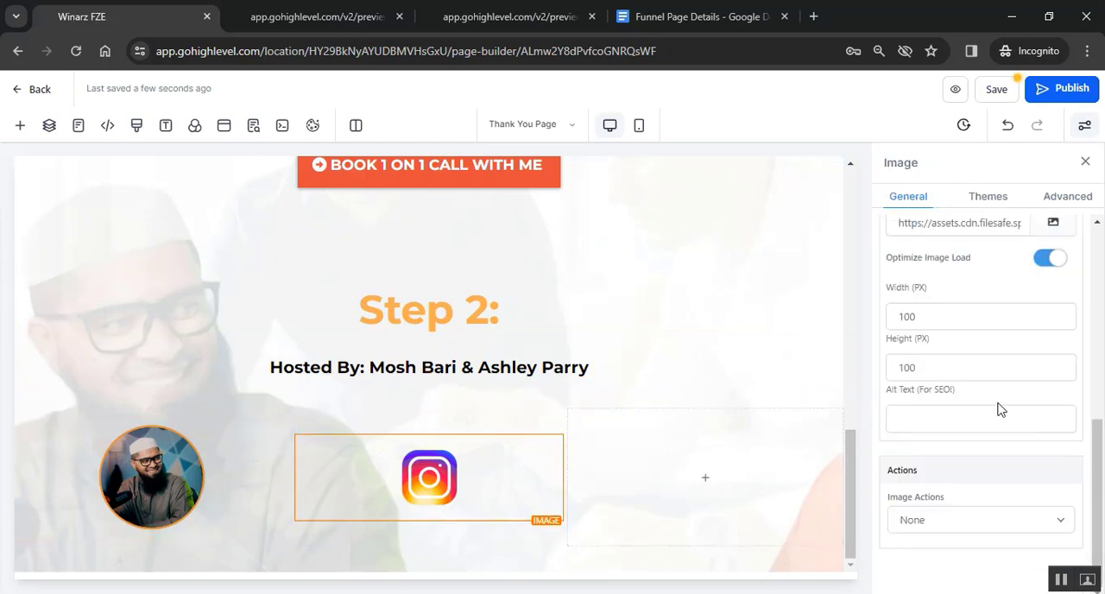
- Shift the Instagram icon left within its column and add a Paragraph element to the row's third column
scroll(999, 407, up, 5)
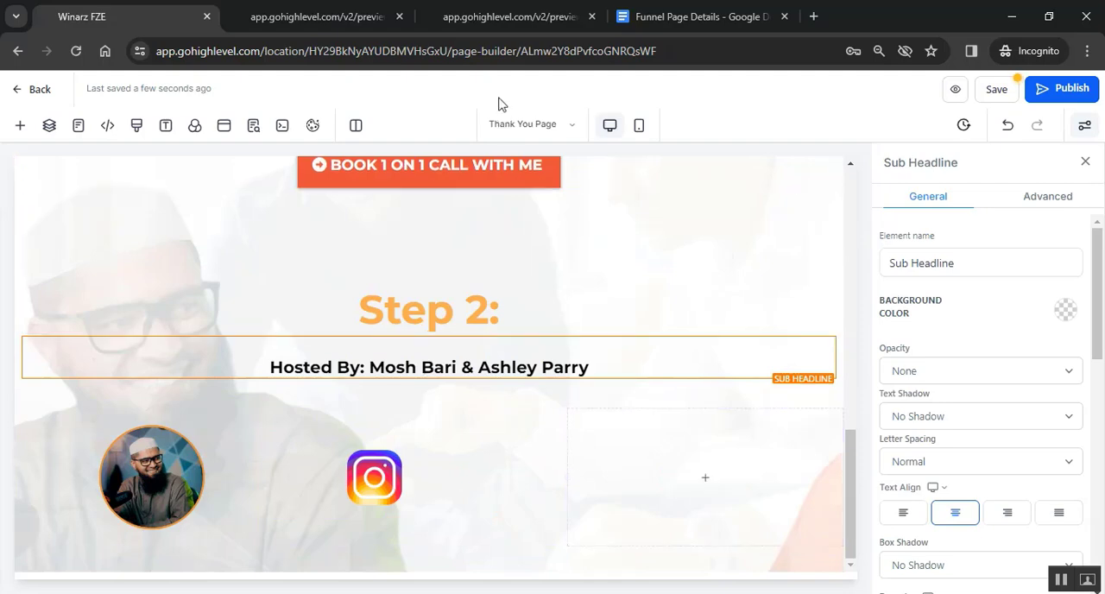
click(487, 10)
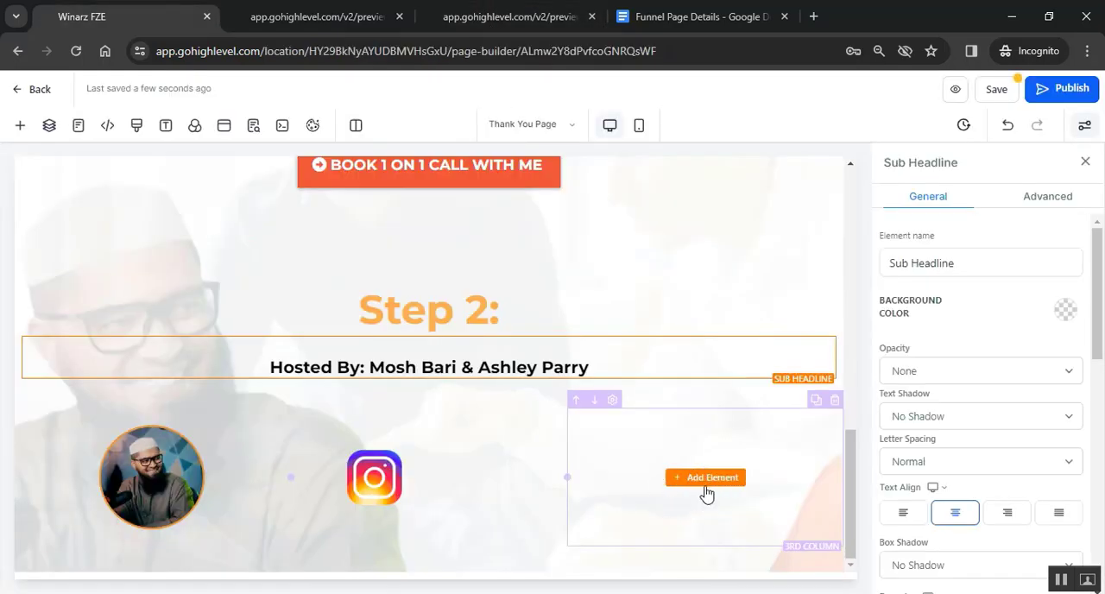
click(707, 489)
scroll(230, 336, up, 4)
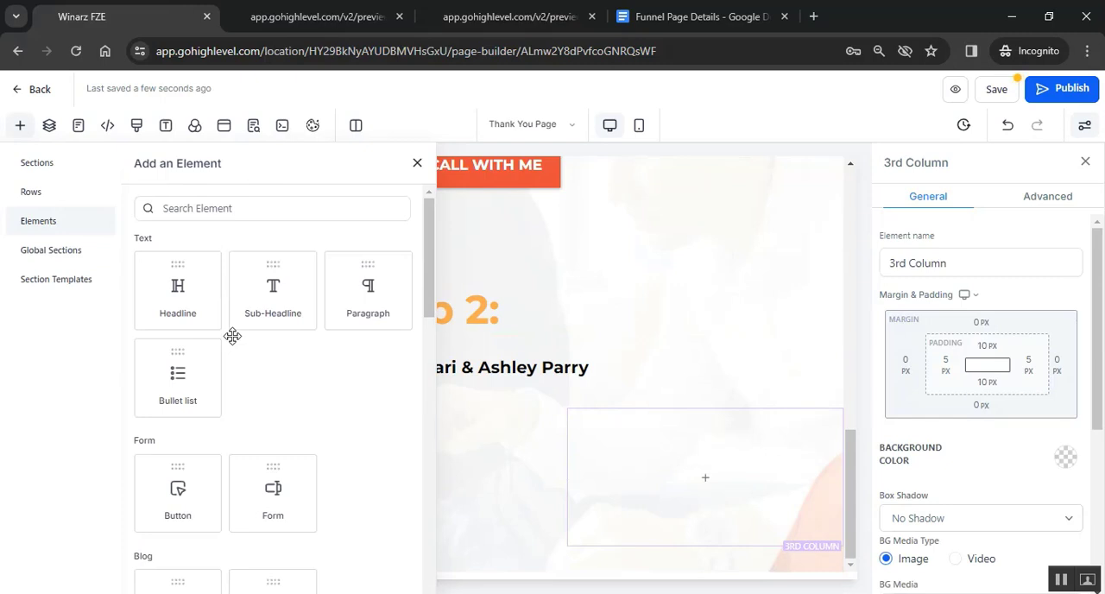
click(368, 288)
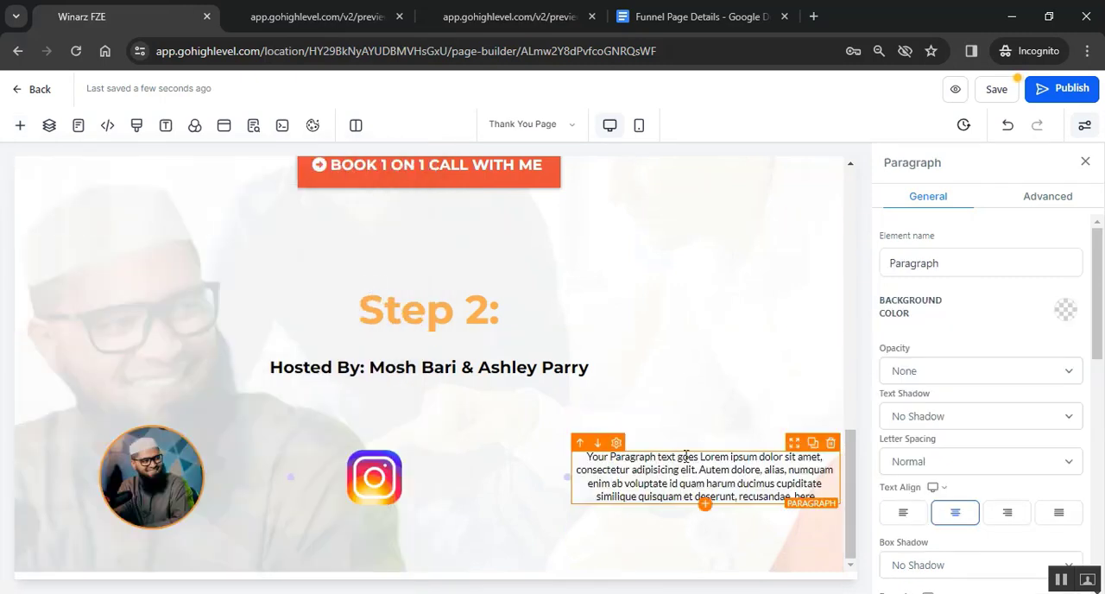
- Copy the first host's Instagram follow text from the sample page and replace the paragraph's placeholder text with it
click(517, 17)
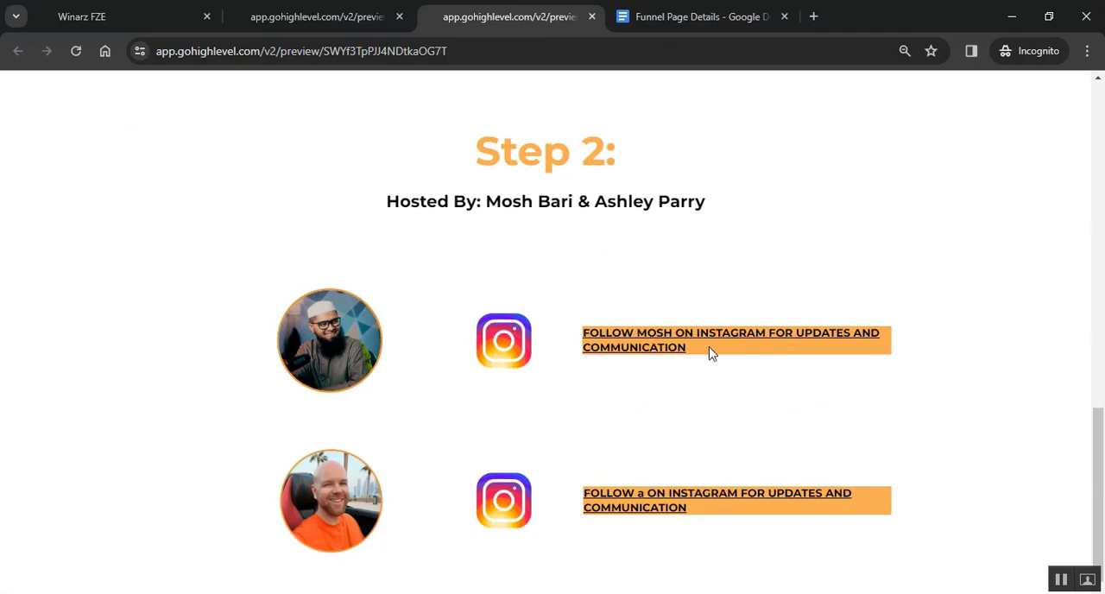
drag(696, 347, 584, 336)
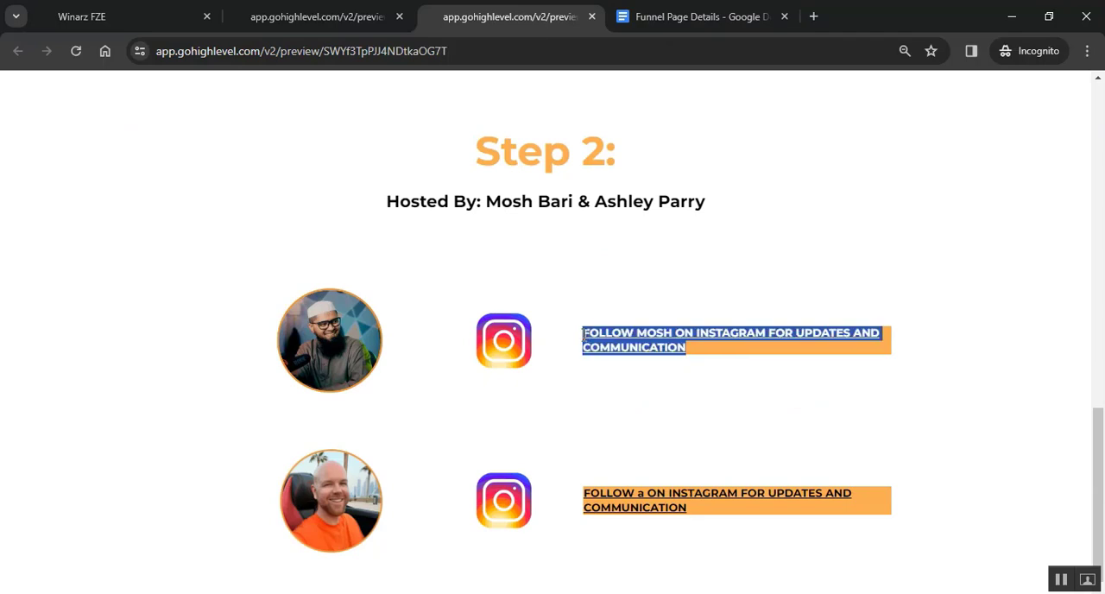
key(ctrl+c)
click(141, 9)
key(ctrl+a)
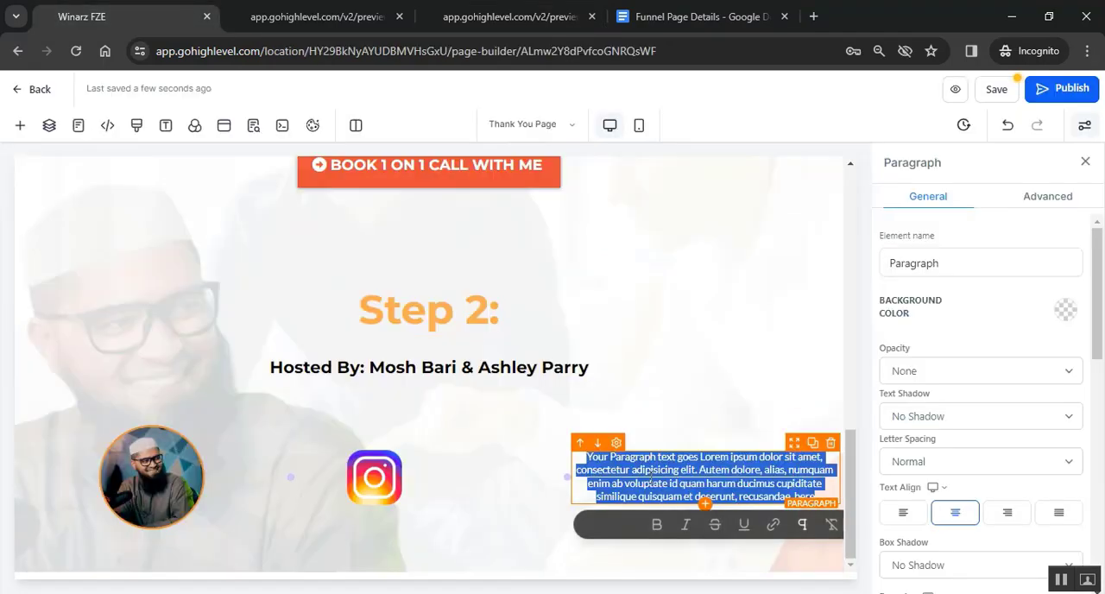
key(ctrl+v)
key(ctrl+a)
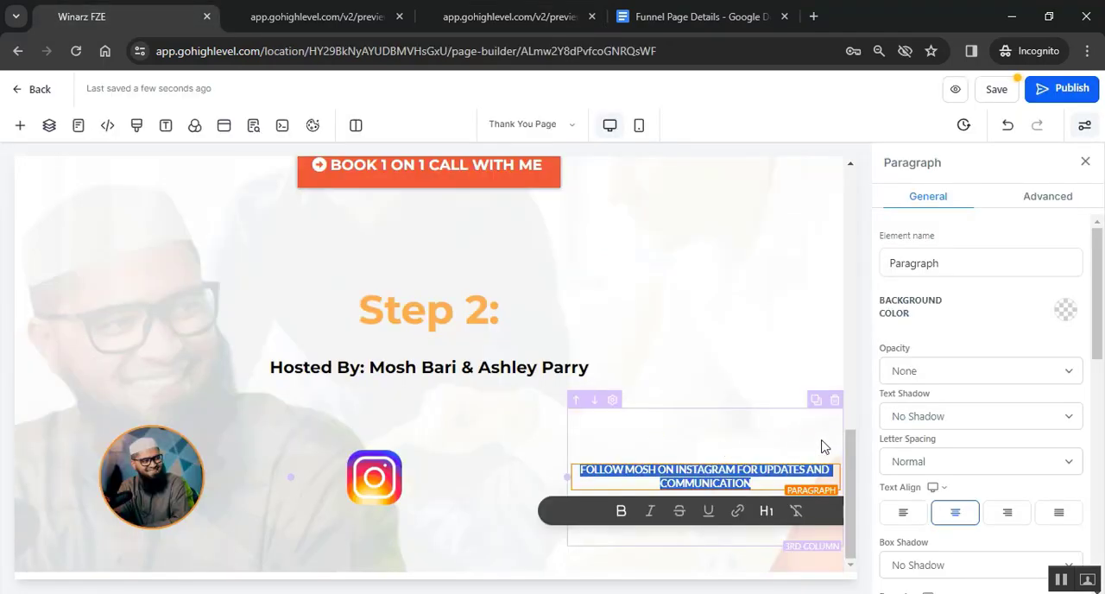
- Give the follow paragraph an orange background, an 18 px font size and left text alignment
click(1064, 311)
click(1060, 349)
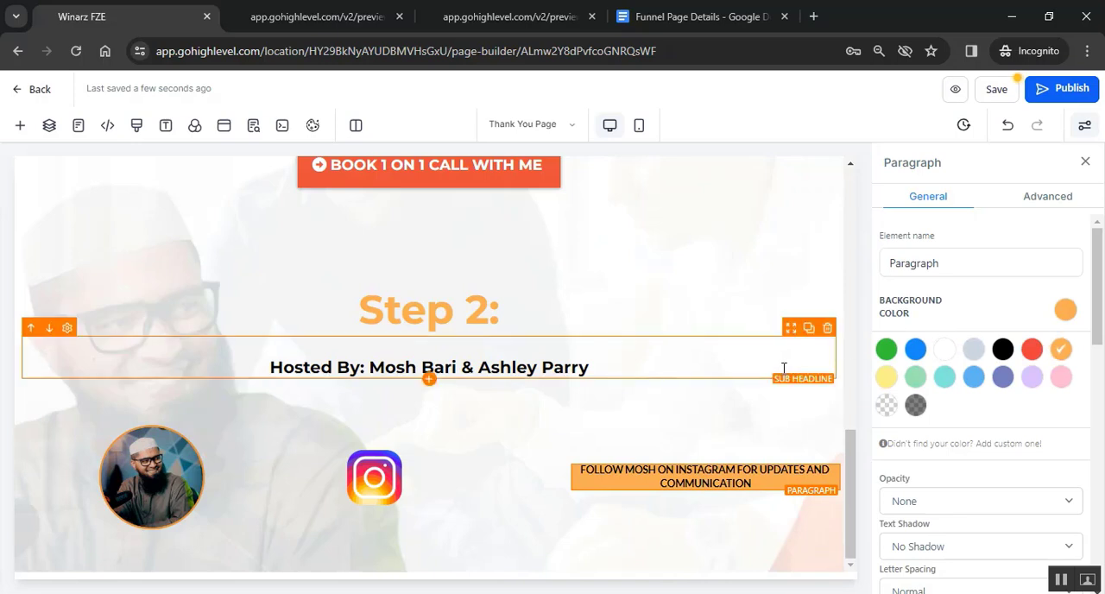
scroll(1000, 404, down, 2)
scroll(956, 436, down, 2)
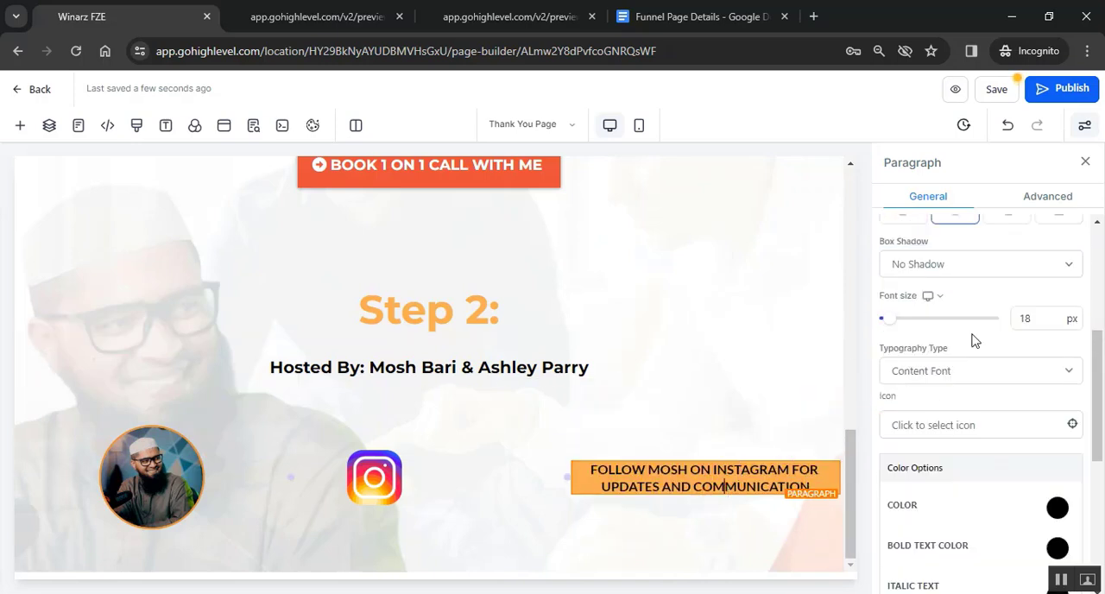
scroll(1007, 453, up, 1)
scroll(1006, 453, up, 1)
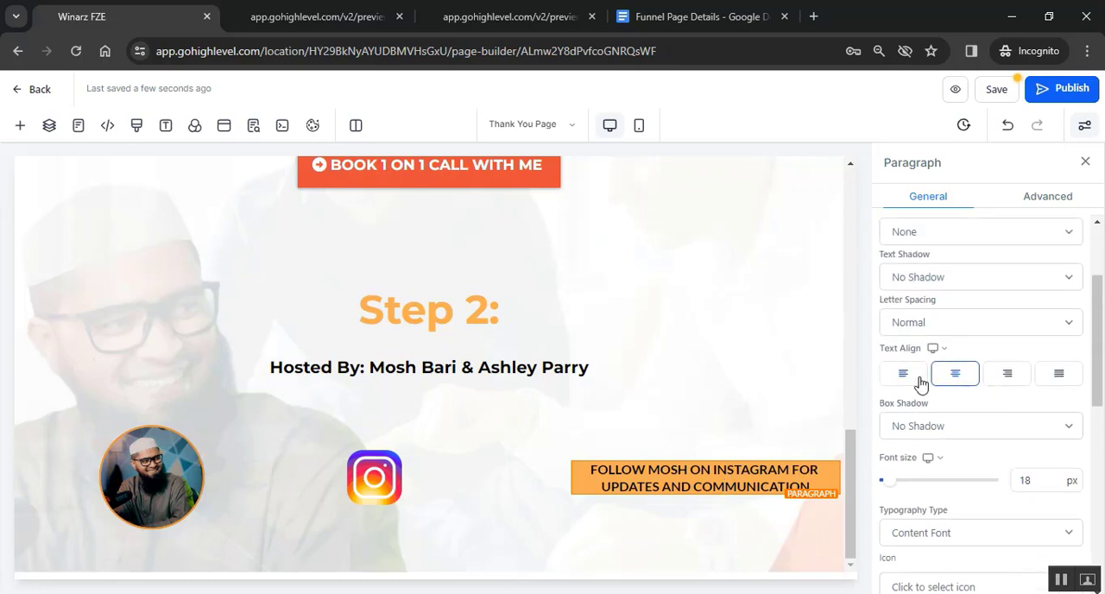
- Set the left margin of the first host row's third column to -50 px
click(670, 442)
scroll(977, 397, up, 2)
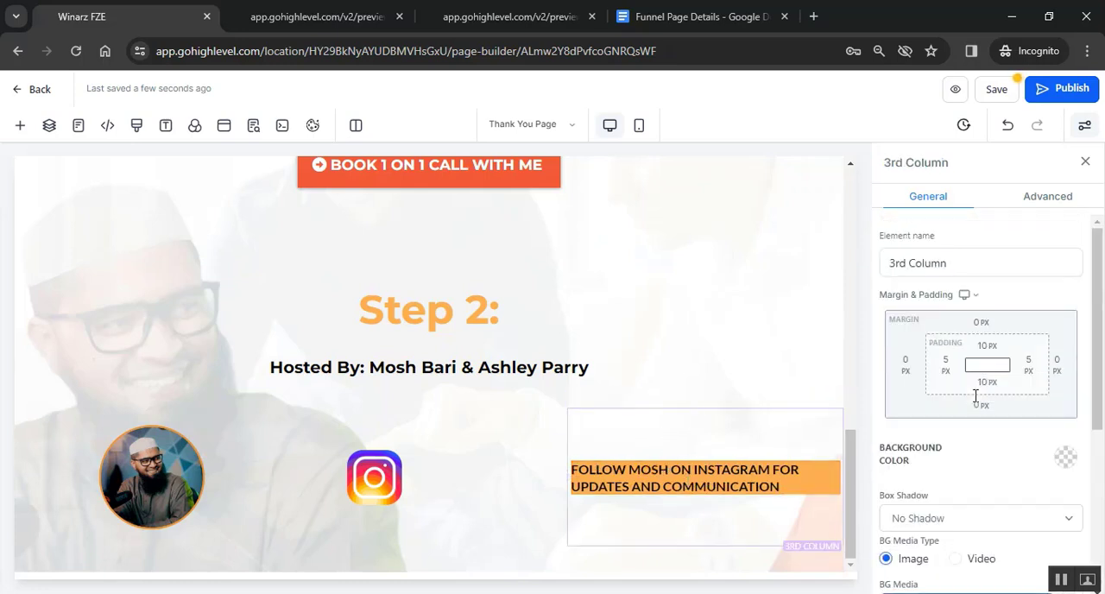
key(ctrl+z)
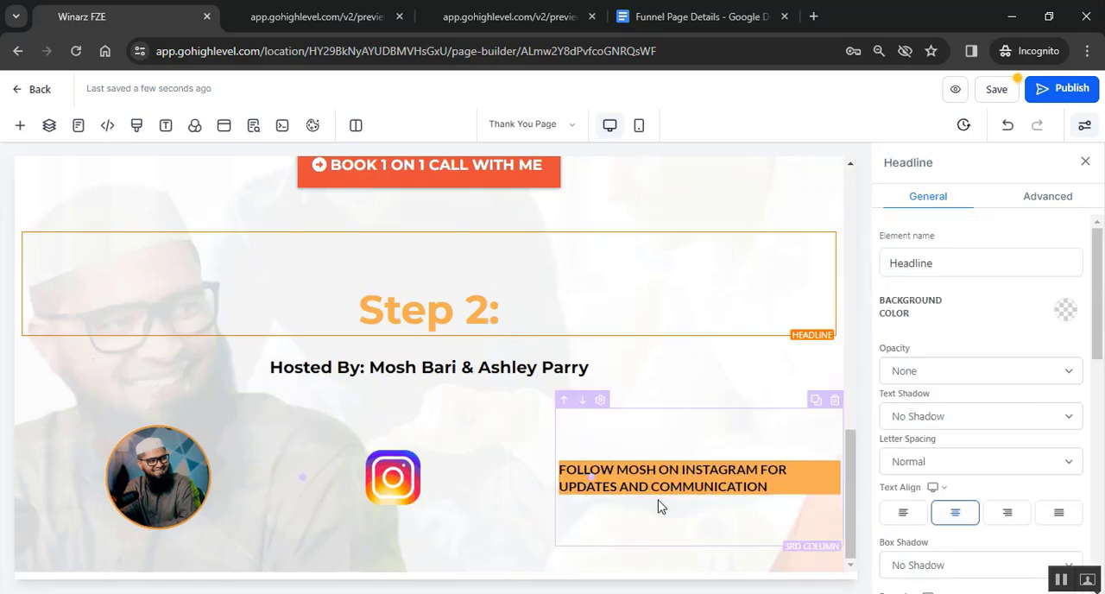
click(519, 523)
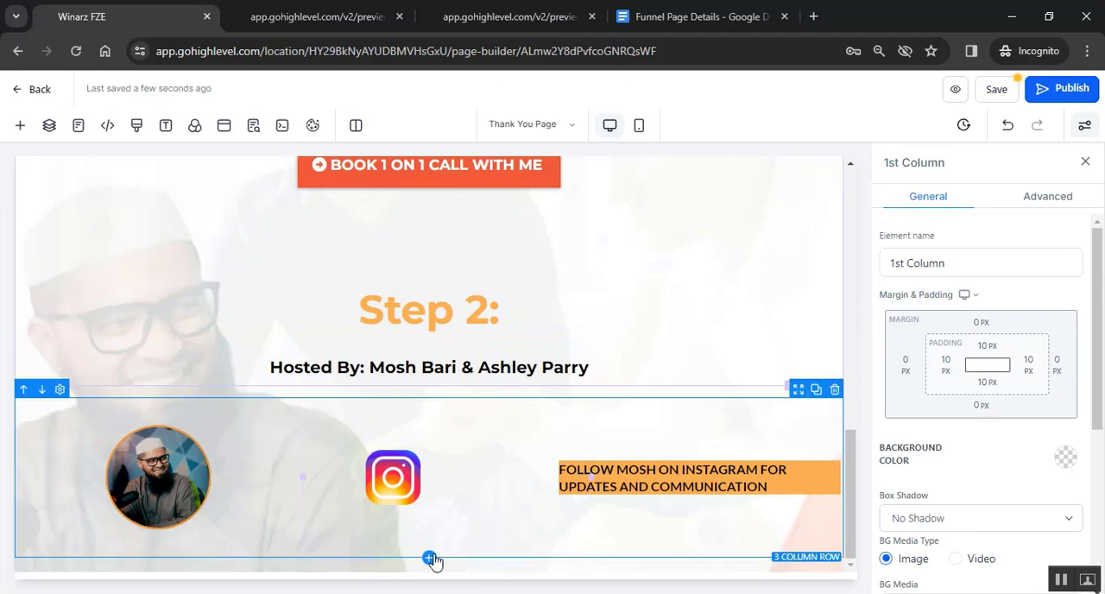
- Add a 3 Column row below the first host row and place an Image element in its first column
click(430, 558)
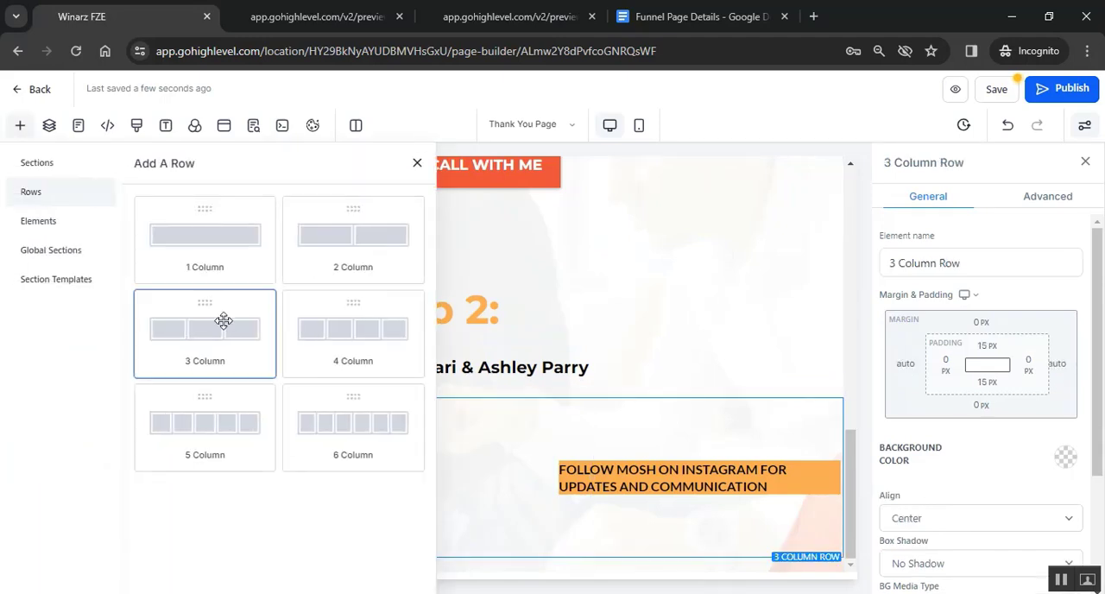
click(223, 320)
scroll(345, 414, down, 3)
click(155, 503)
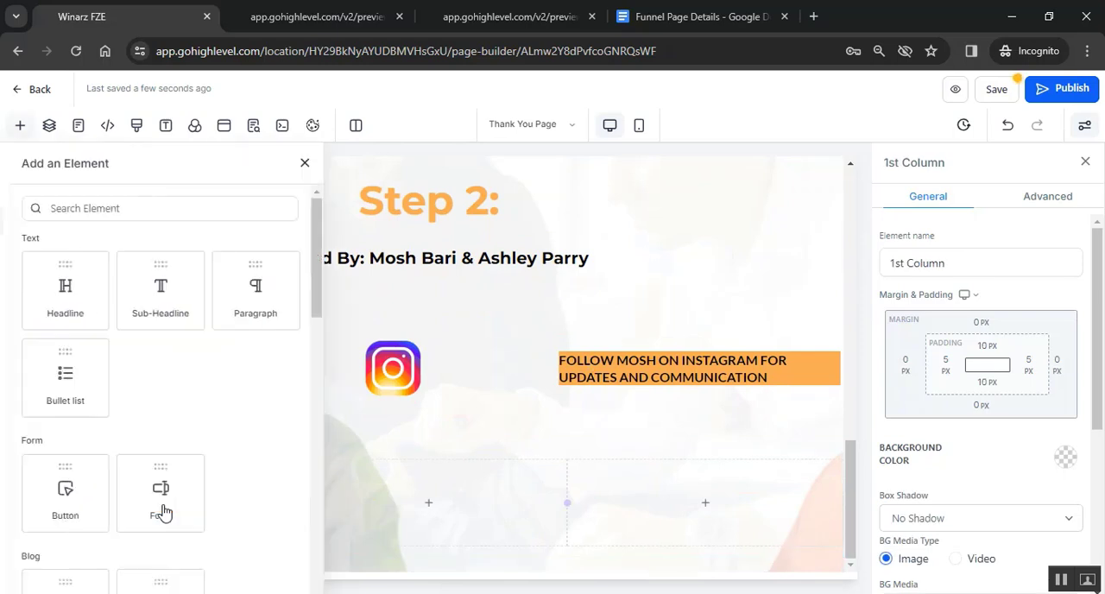
scroll(227, 509, down, 2)
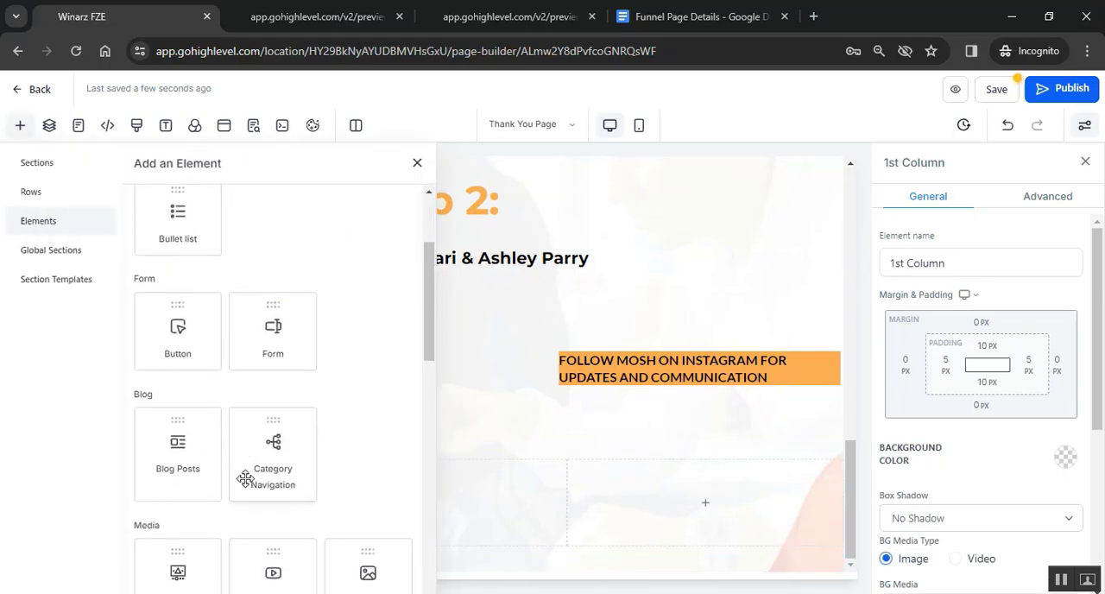
scroll(284, 474, down, 2)
click(365, 457)
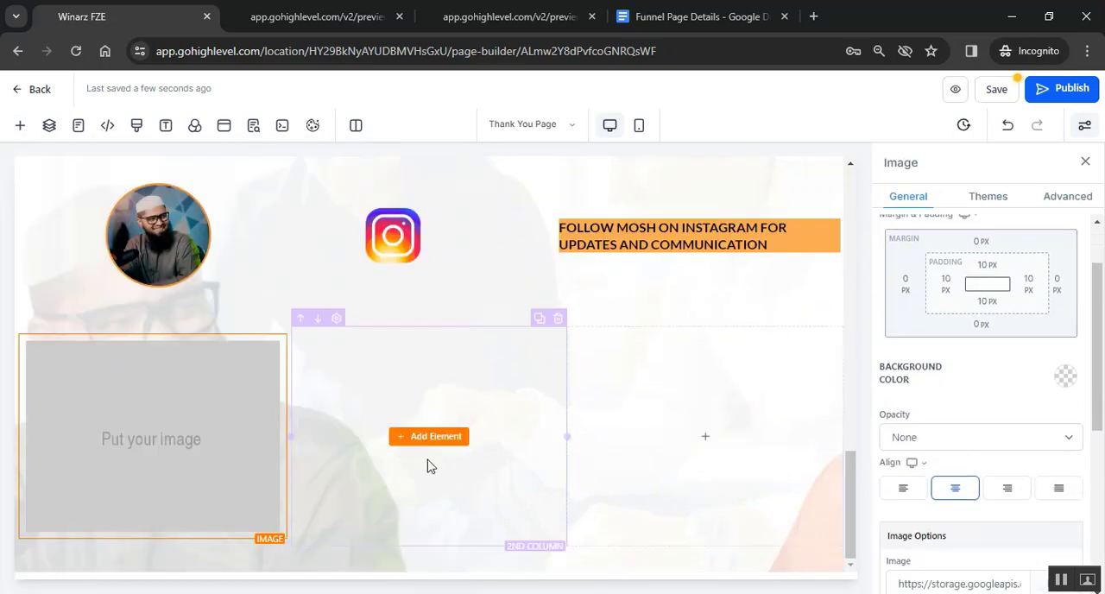
- Copy the second host's photo link from the Funnel Page Details document and use it as the new image's source
scroll(1006, 399, down, 3)
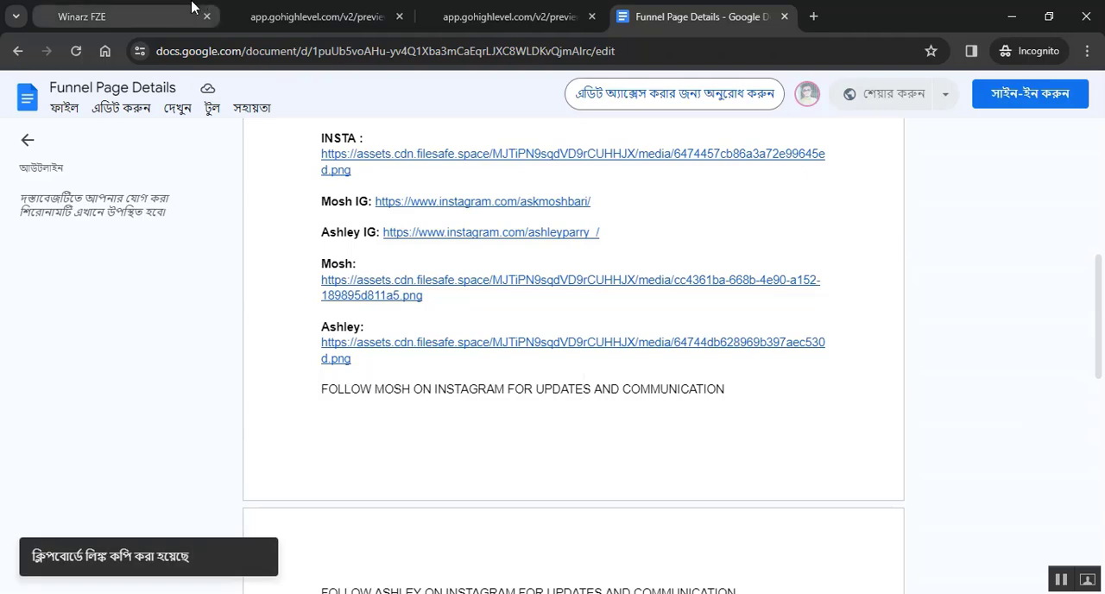
click(191, 6)
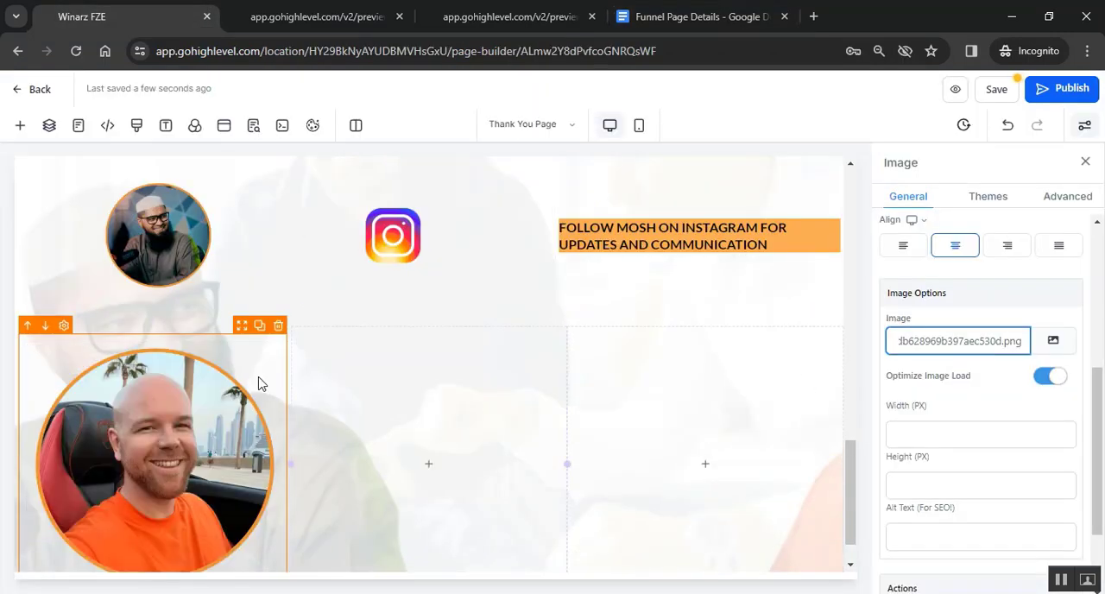
click(262, 383)
scroll(974, 410, up, 2)
scroll(972, 408, down, 3)
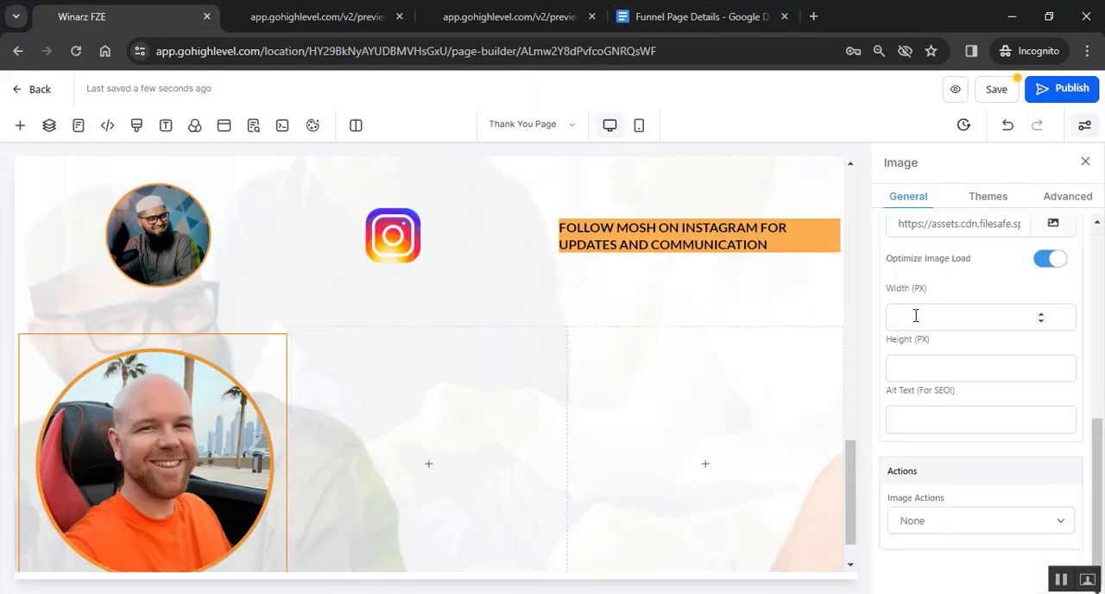
- Set the second host photo's width and height to 150 px each
click(916, 316)
text(150)
click(909, 372)
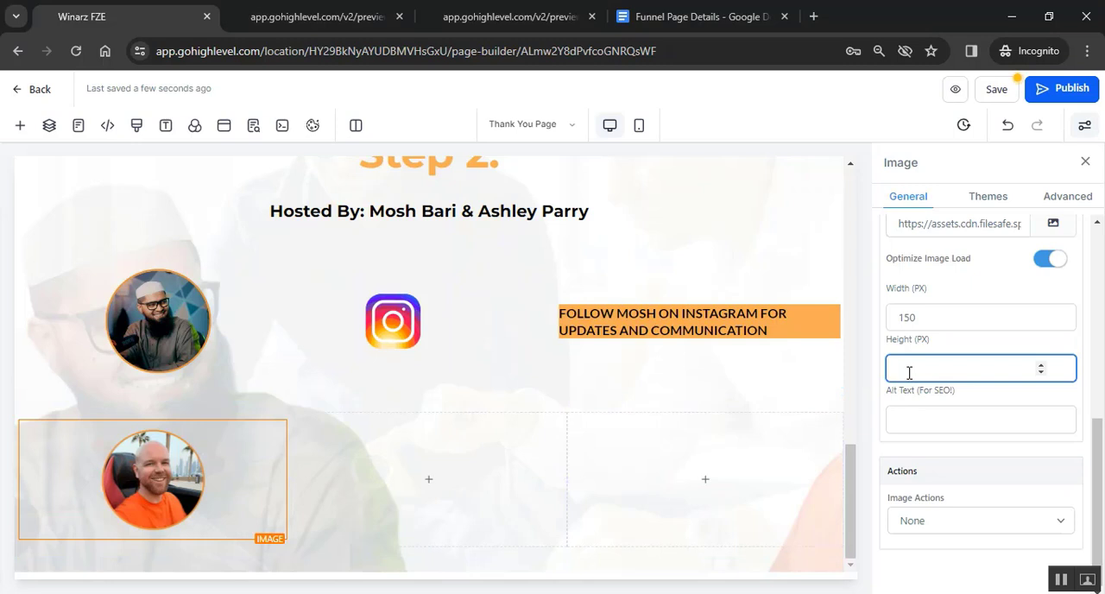
text(150)
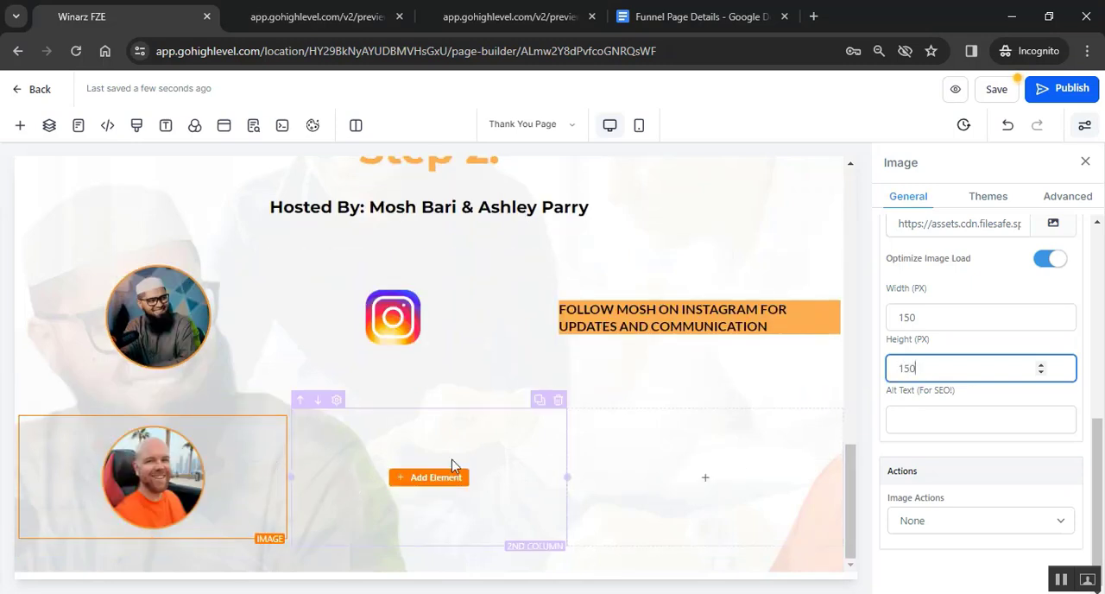
- Add an Image element with the INSTA image link to the new row's second column, sized 100 by 100 px
click(435, 483)
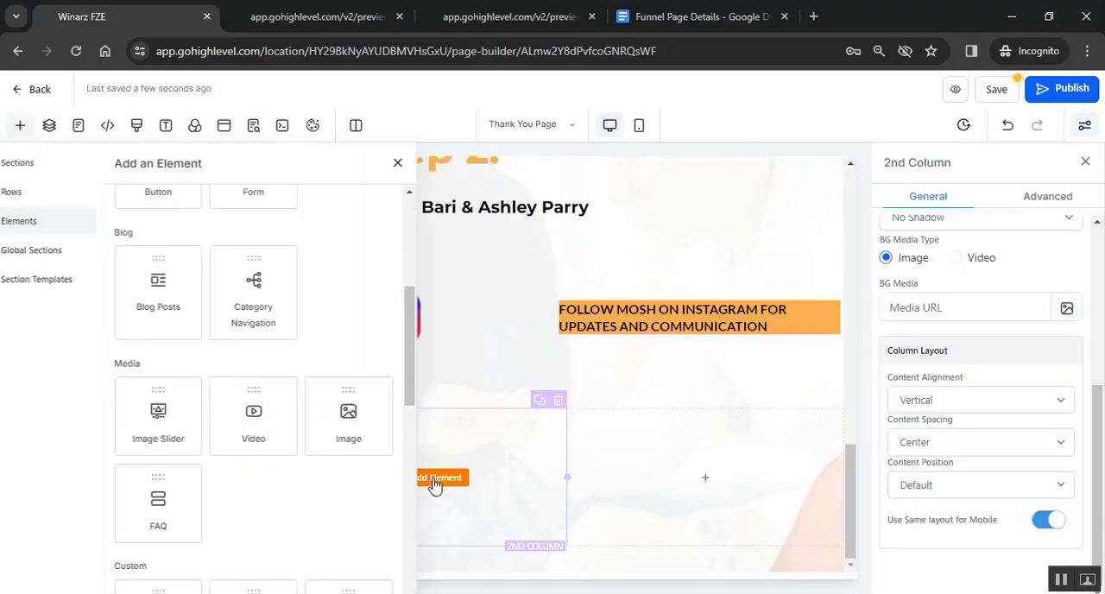
click(342, 414)
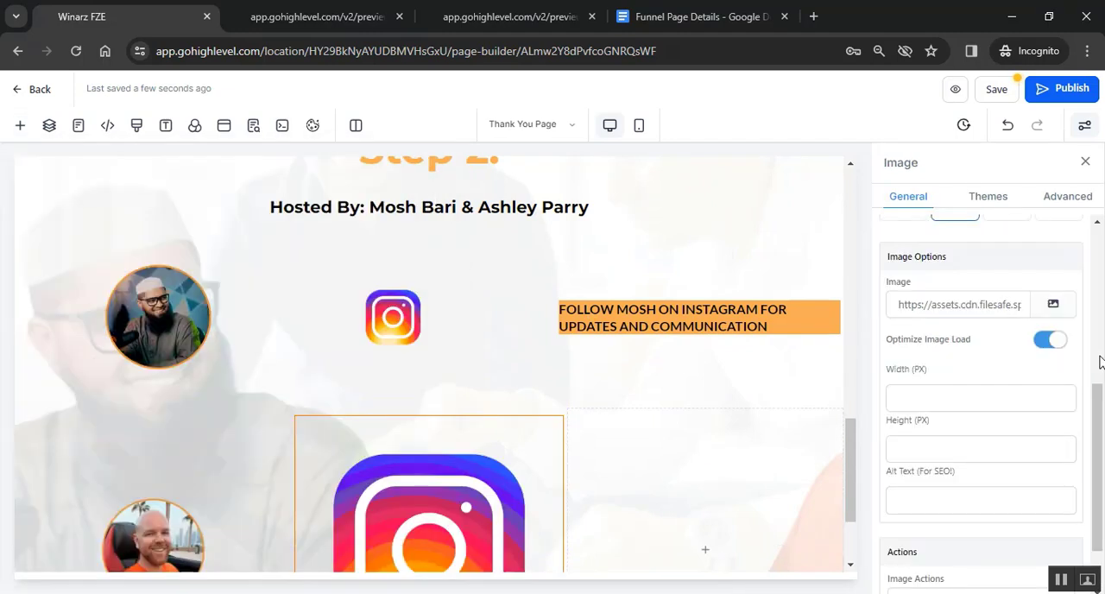
scroll(1002, 363, down, 1)
scroll(1001, 360, up, 4)
scroll(1001, 359, down, 4)
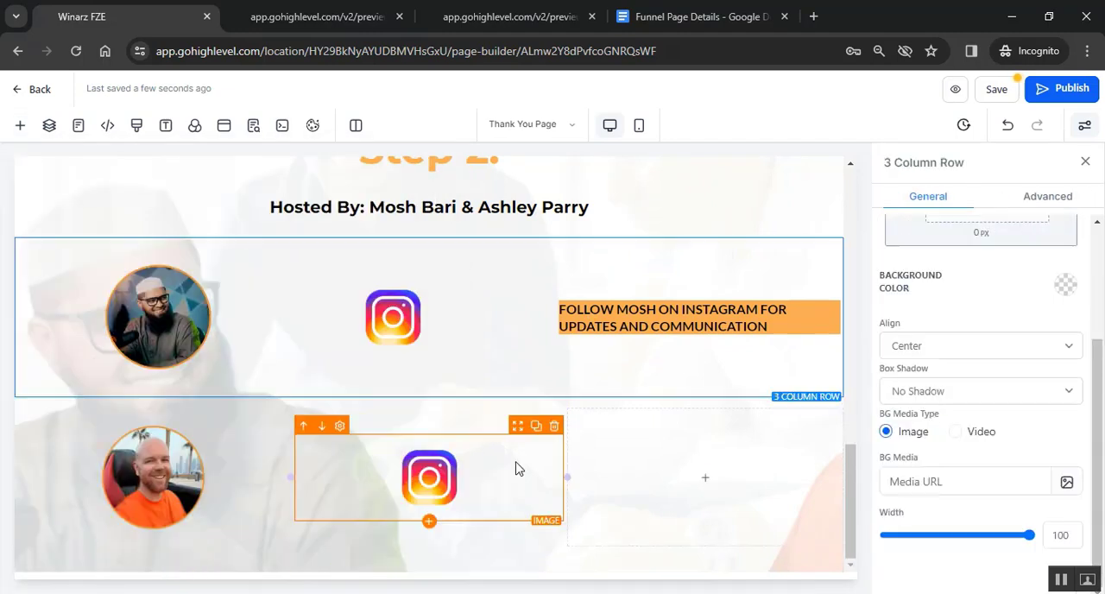
click(507, 469)
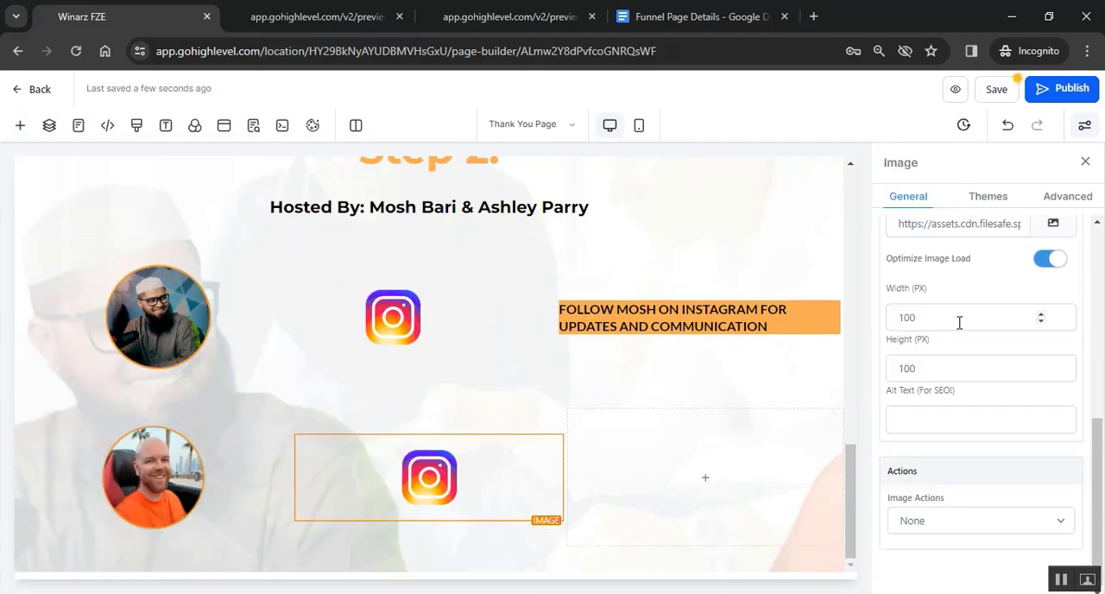
- Add a Paragraph element to the second host row's third column and fill it with the first row's Instagram follow text
click(706, 480)
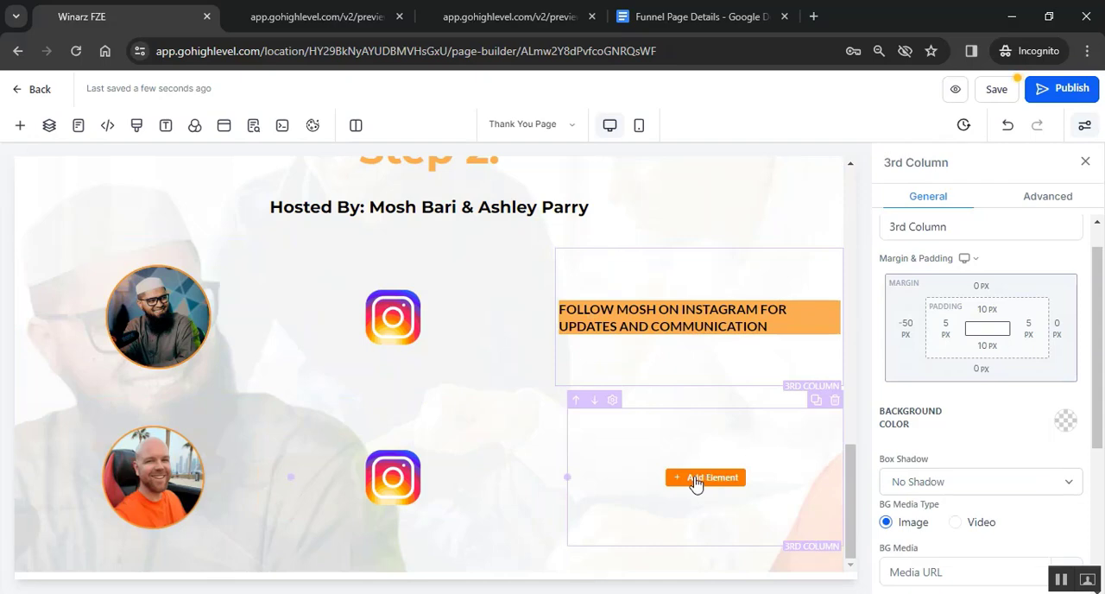
click(704, 478)
click(366, 289)
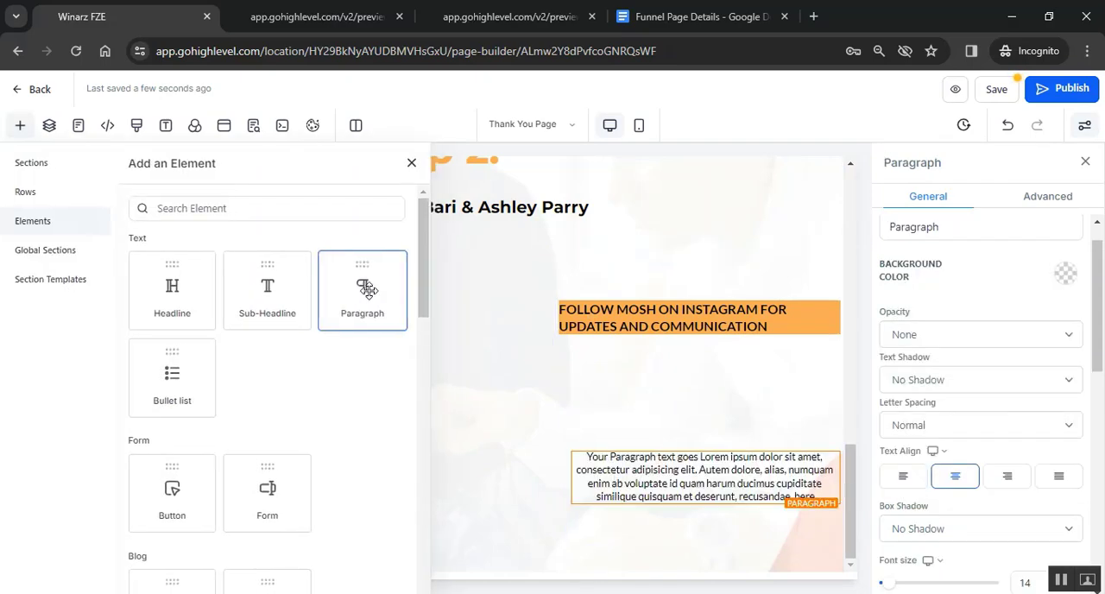
drag(768, 326, 553, 319)
click(623, 481)
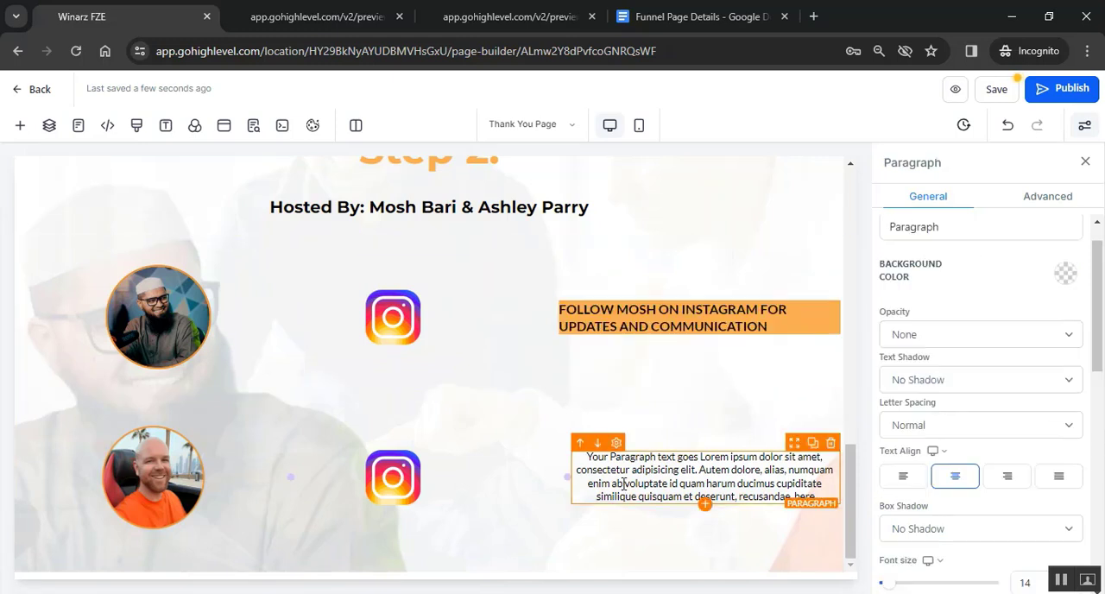
key(ctrl+a)
key(ctrl+v)
drag(751, 484, 579, 477)
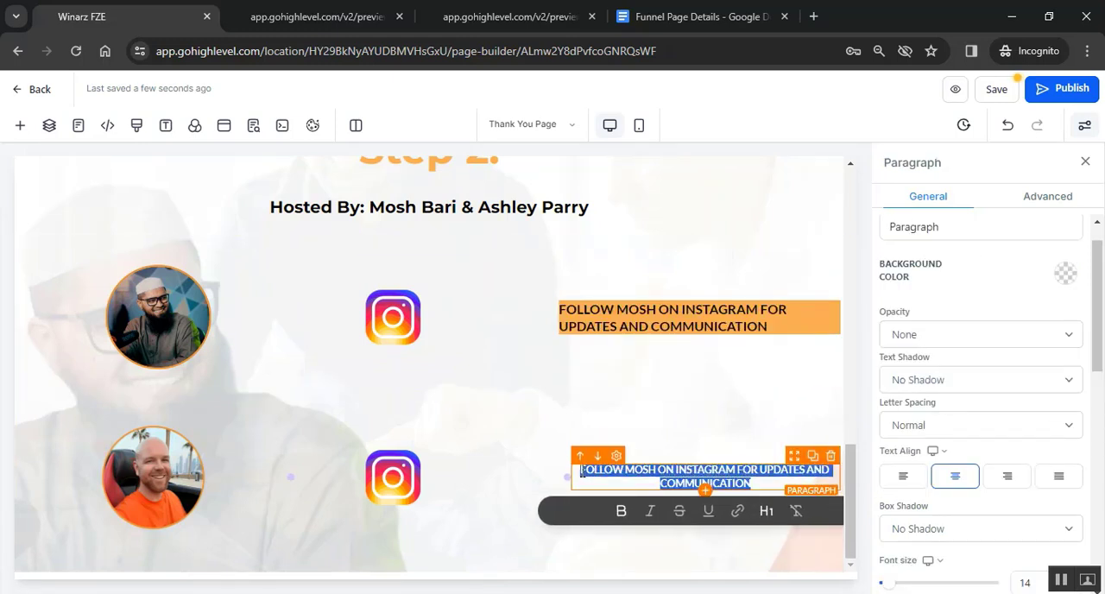
- Give the second row's follow paragraph an 18 px font size, left text alignment and an orange background
scroll(1021, 352, up, 1)
drag(810, 487, 572, 472)
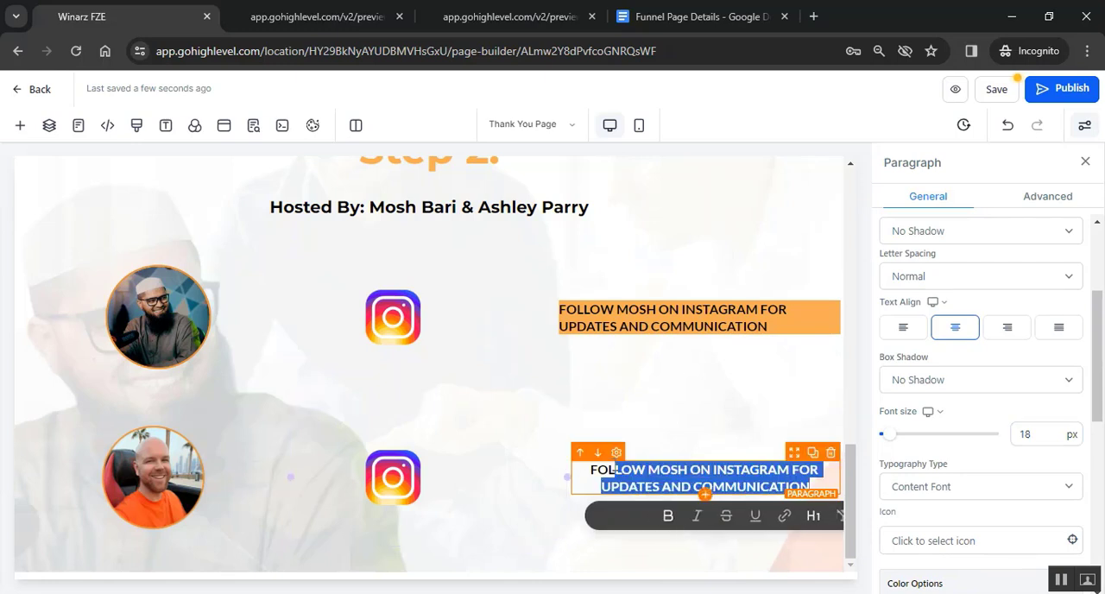
click(903, 328)
scroll(980, 329, up, 2)
scroll(980, 329, up, 1)
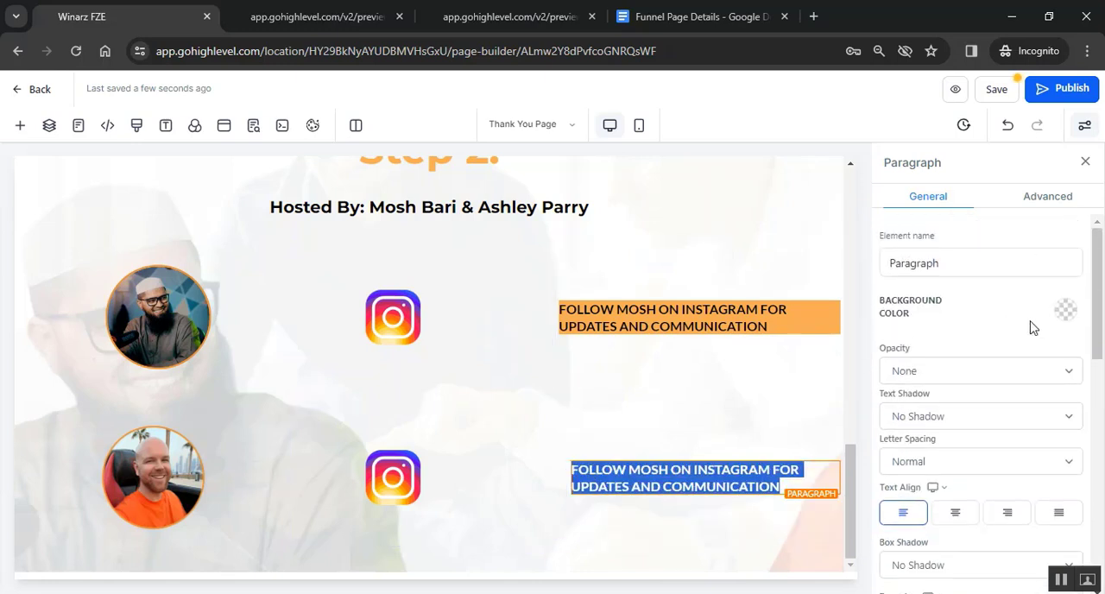
click(1067, 309)
click(1063, 348)
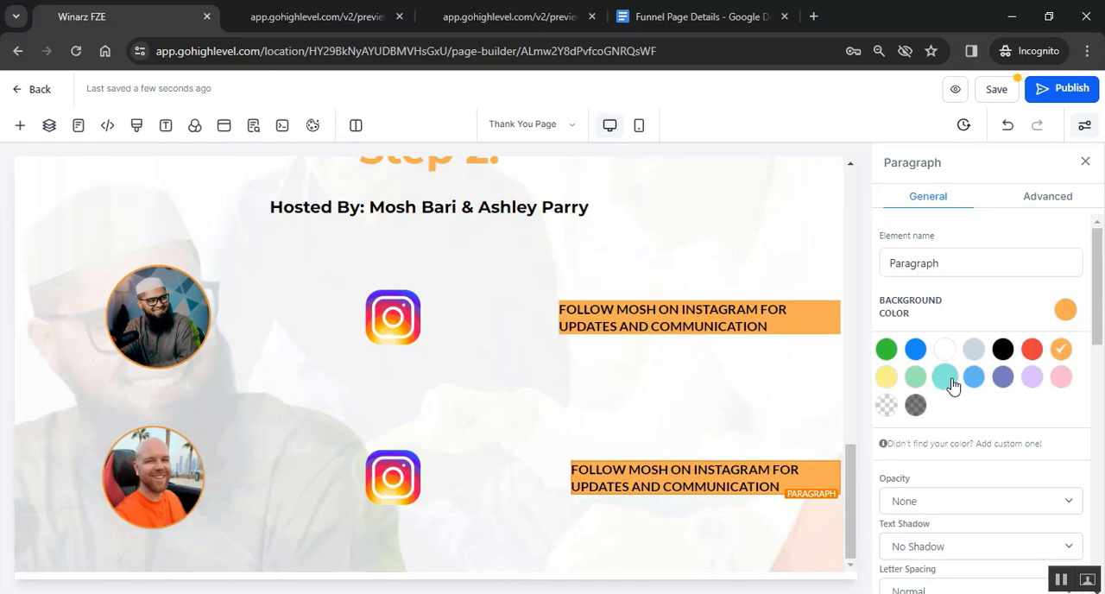
- Extend the second row's paragraph leftward with a negative left margin and replace the host name in it with the second host's first name
scroll(941, 404, down, 3)
scroll(941, 403, down, 8)
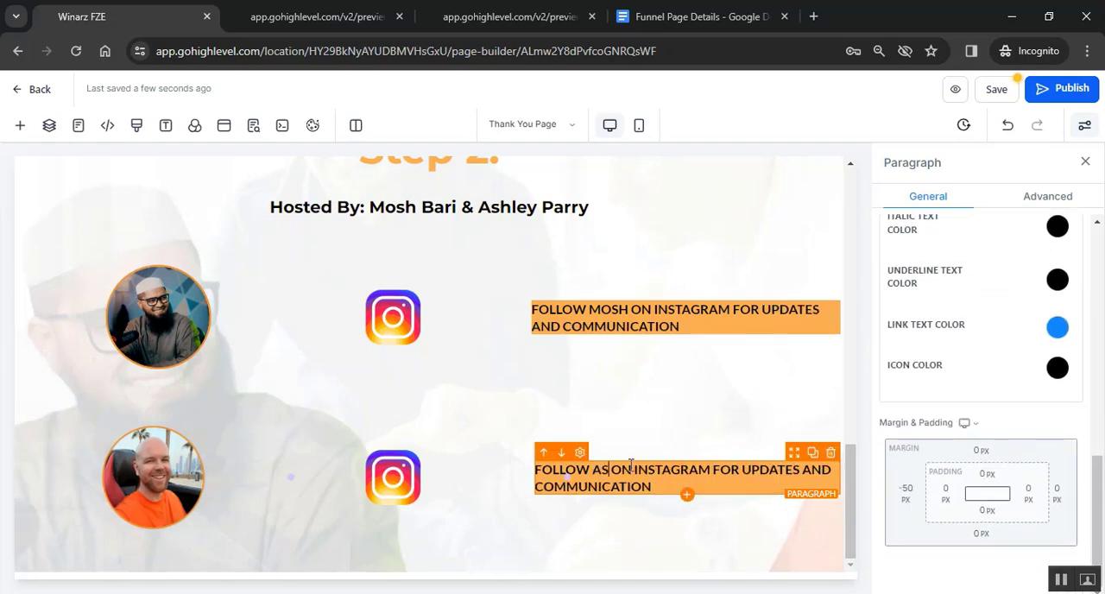
text(ASHLEY)
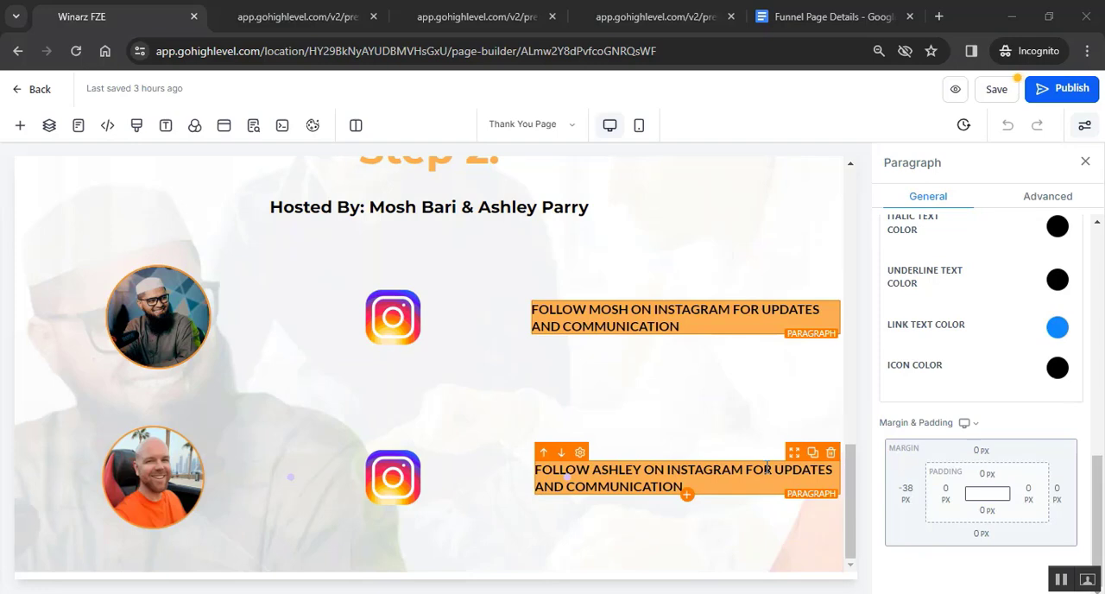
- Open the link settings for the entire Instagram follow text in the first host row's paragraph
click(691, 331)
drag(681, 325, 534, 308)
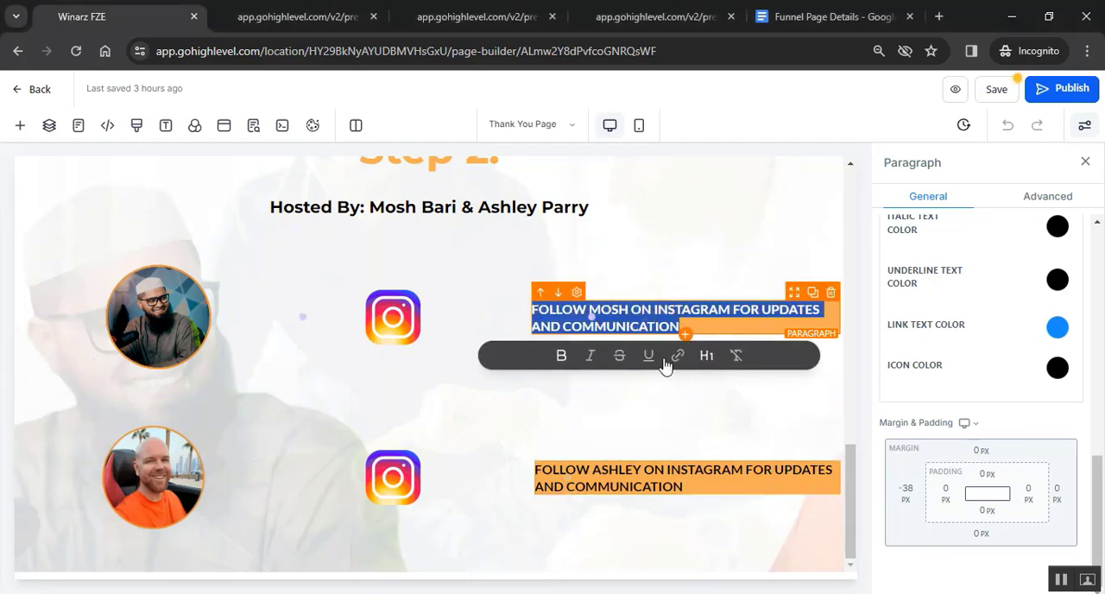
click(679, 356)
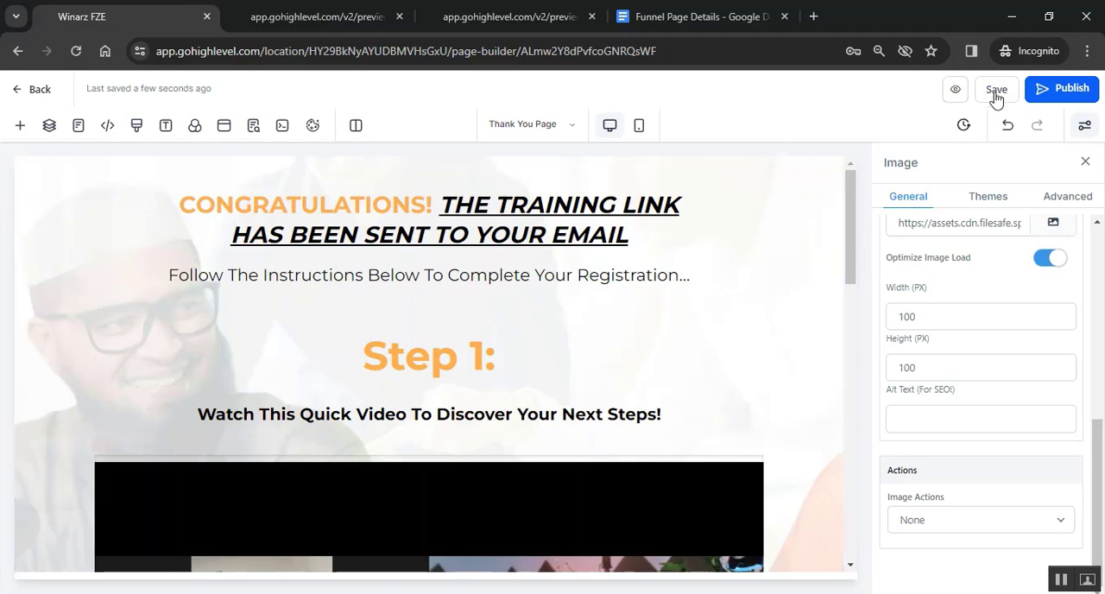
- Preview the thank-you page from its video down to the Step 2 heading, and exit the page builder to the funnel's steps overview
click(956, 90)
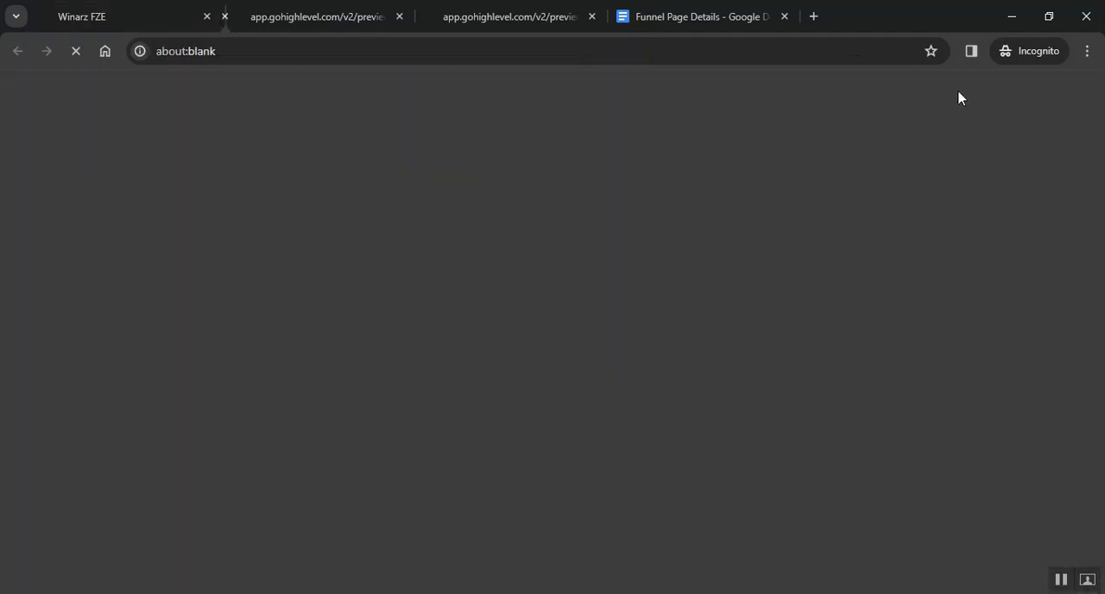
scroll(593, 261, down, 7)
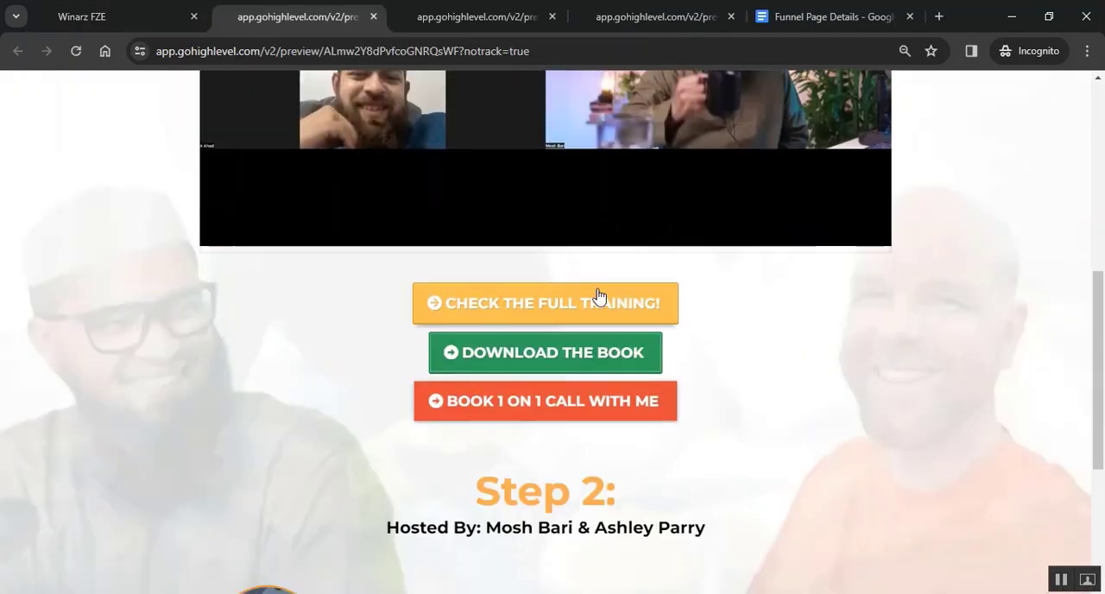
click(82, 16)
click(43, 94)
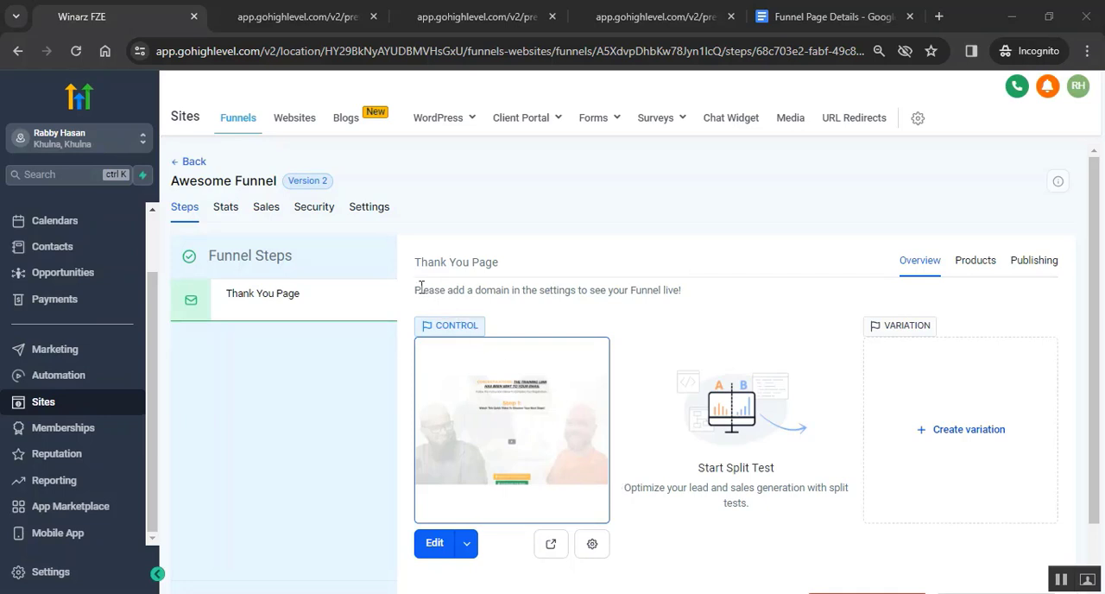
- Read the notice about adding a domain, check the Domain option in the funnel's settings, and return to the funnel steps
drag(421, 288, 683, 291)
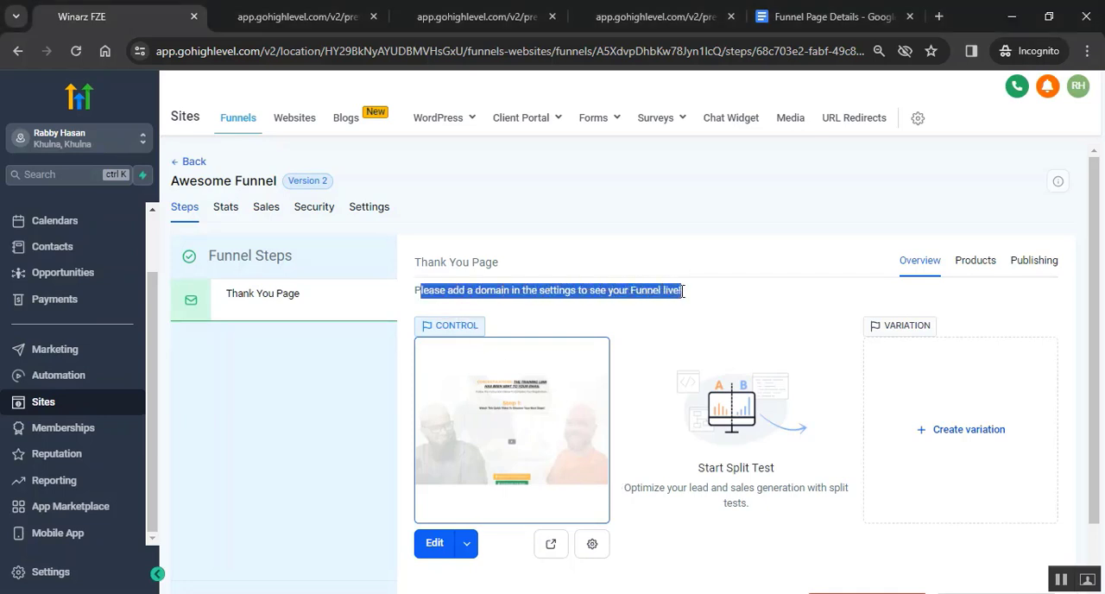
click(381, 215)
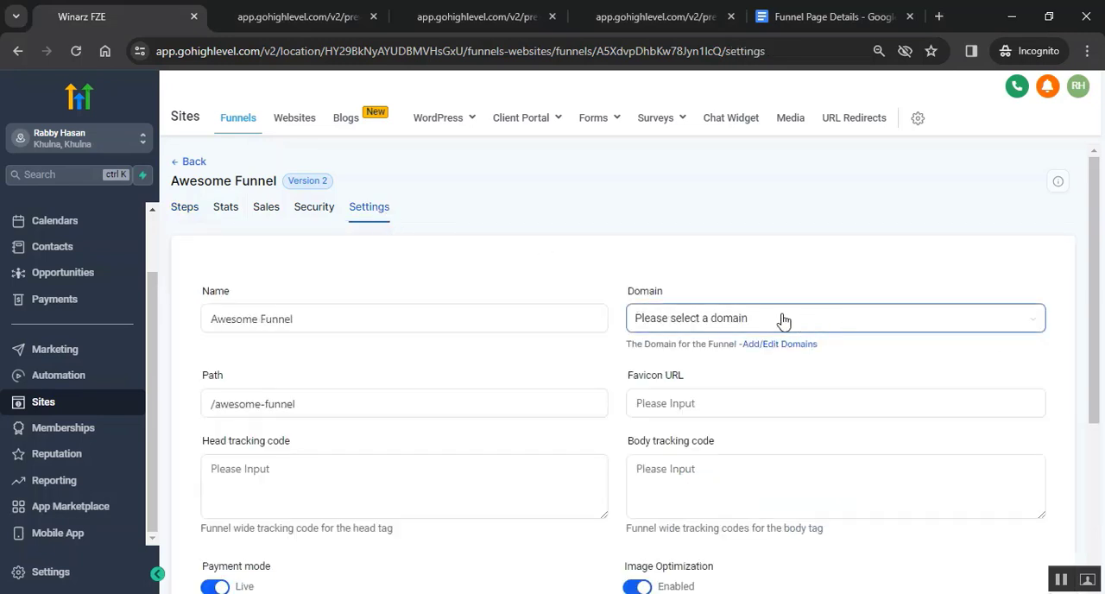
click(191, 213)
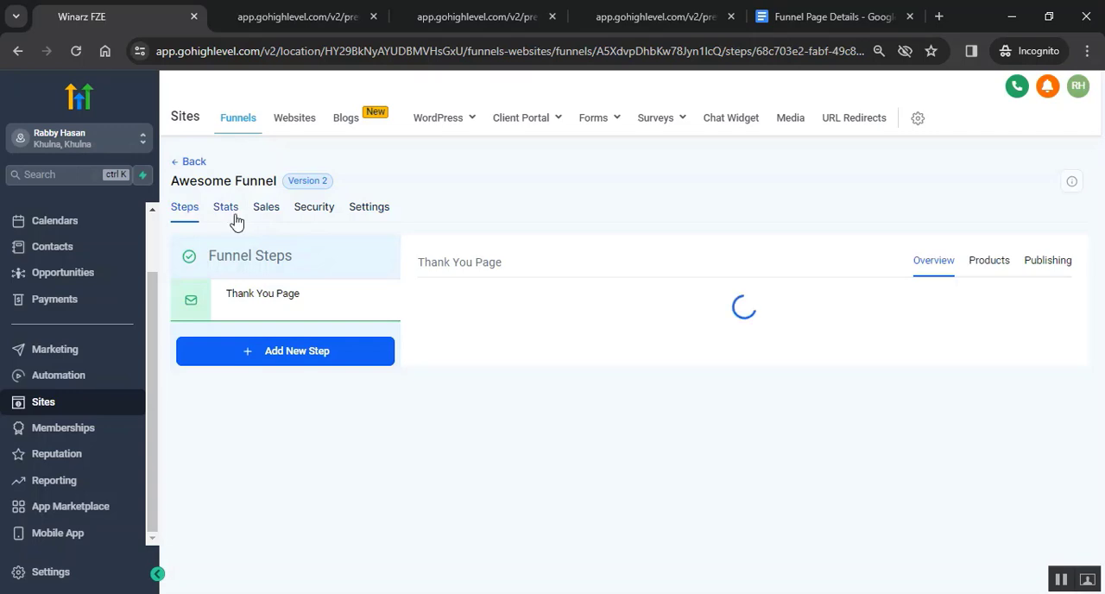
- Review the funnel's Stats, Sales and Security pages and return to its list of steps
click(235, 215)
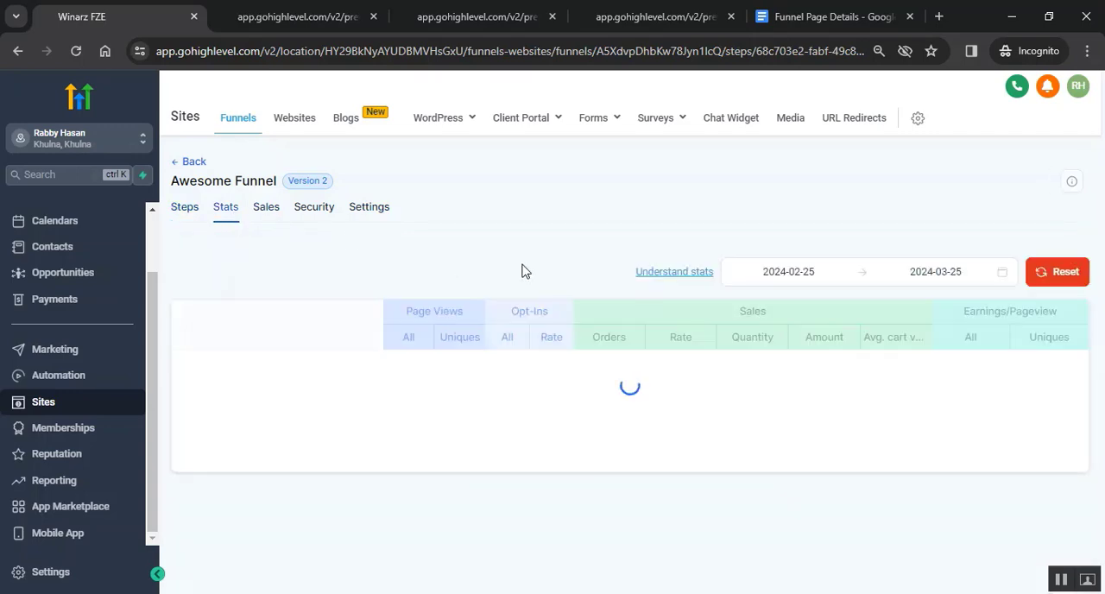
click(270, 218)
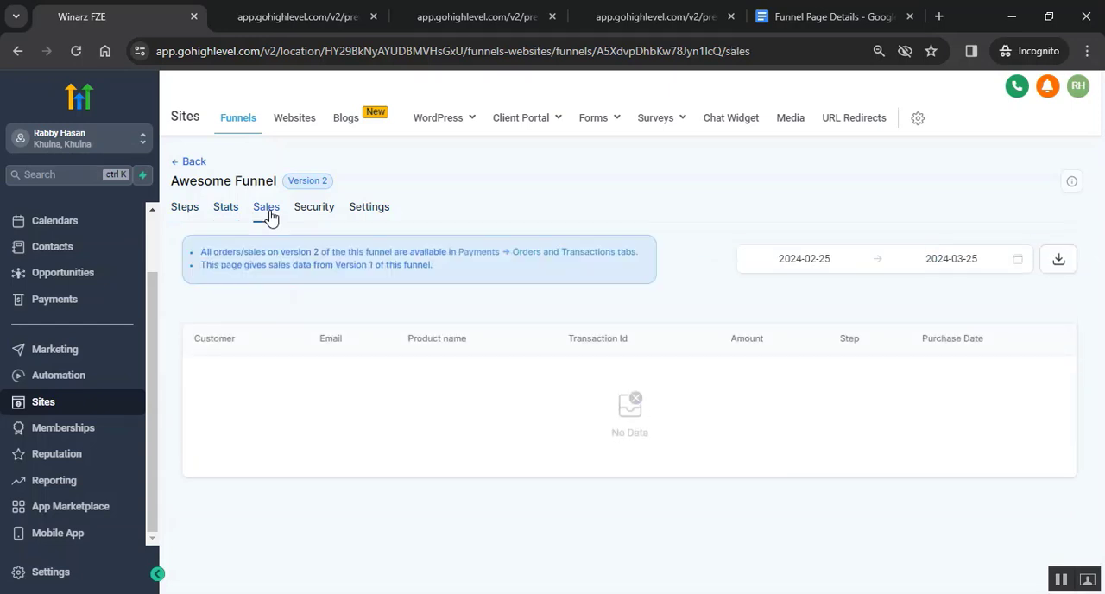
click(313, 209)
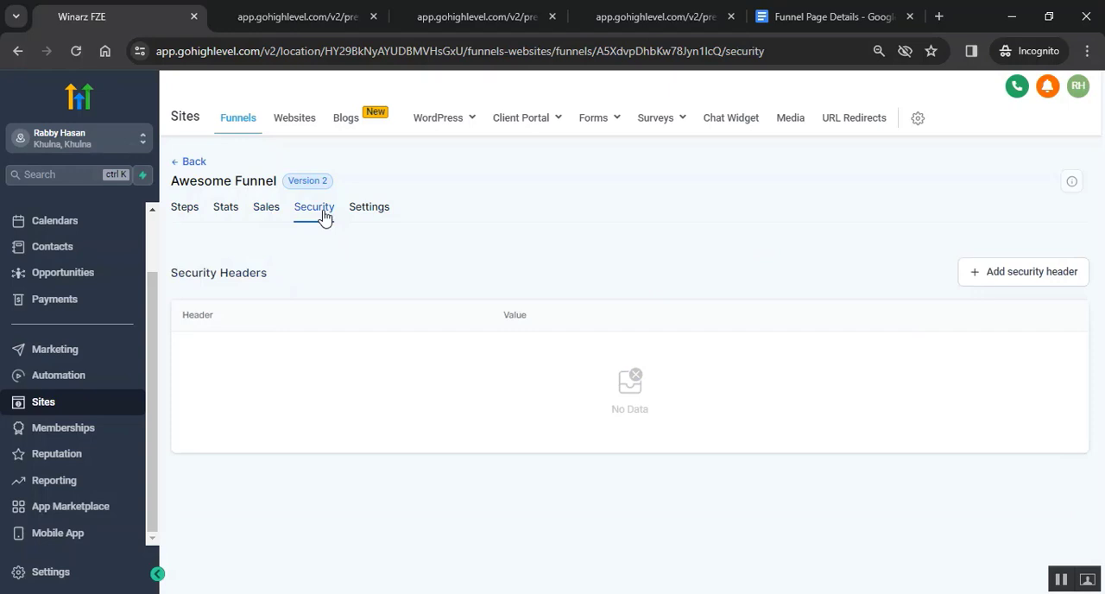
click(184, 213)
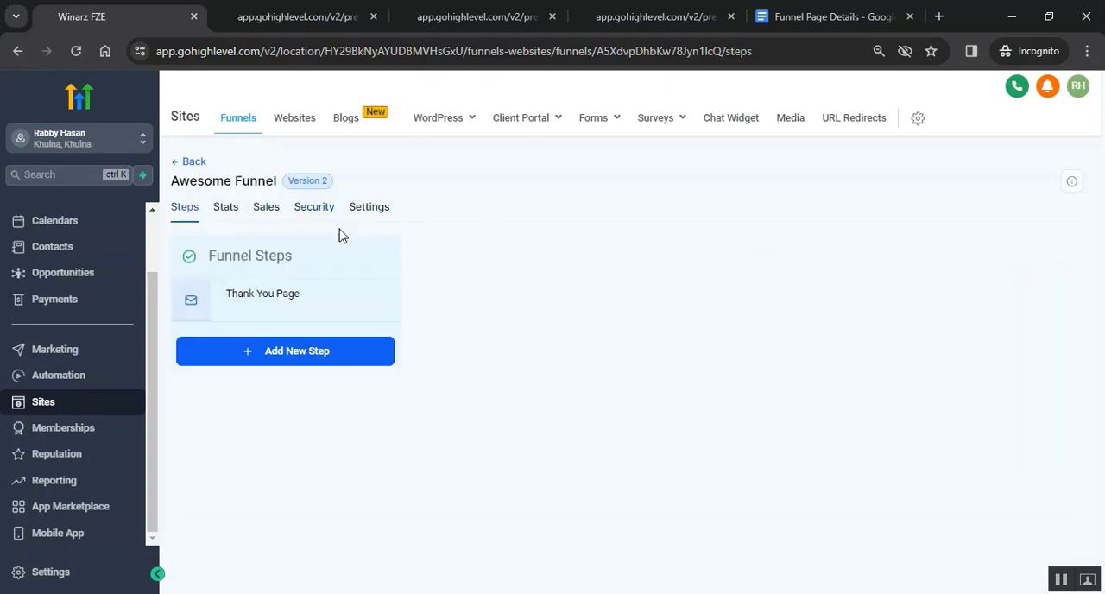